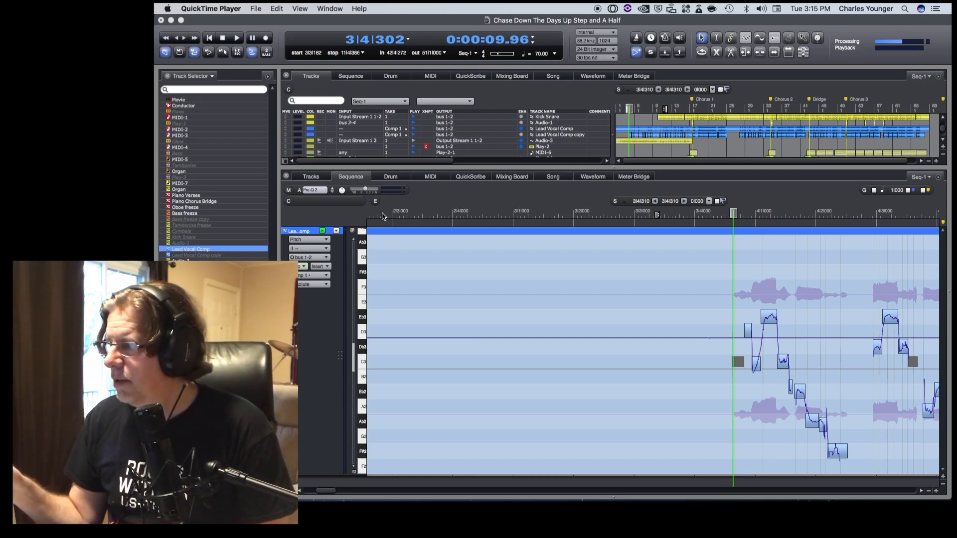
Play the Lead Vocal Comp track from measure 3 to about measure 10 and stop playback.
{"action": "left_click", "coordinate": [523, 211]}
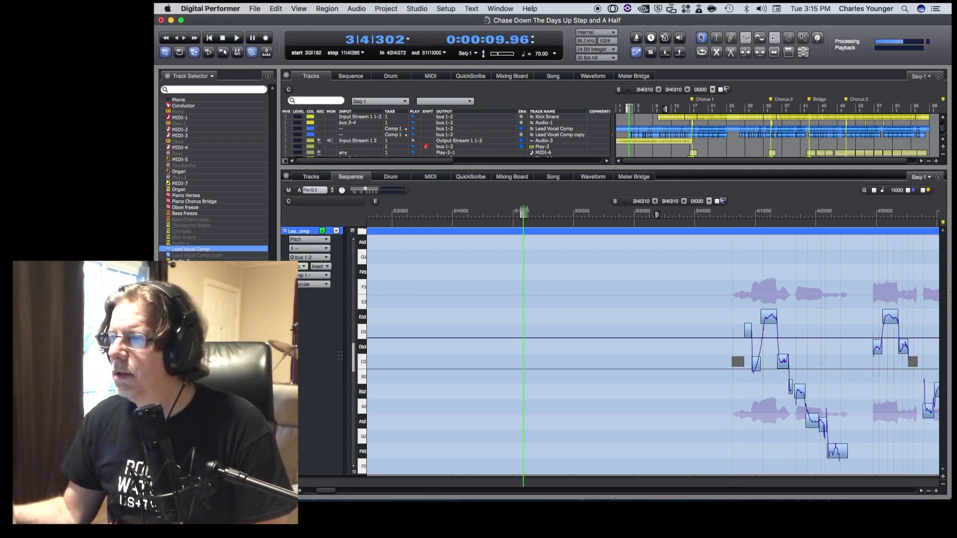
{"action": "key", "text": "space"}
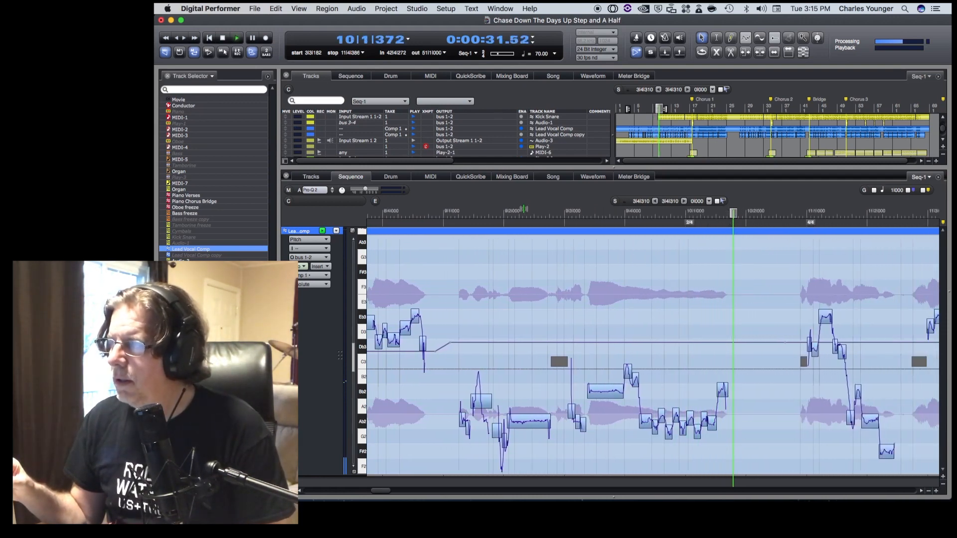
{"action": "key", "text": "space"}
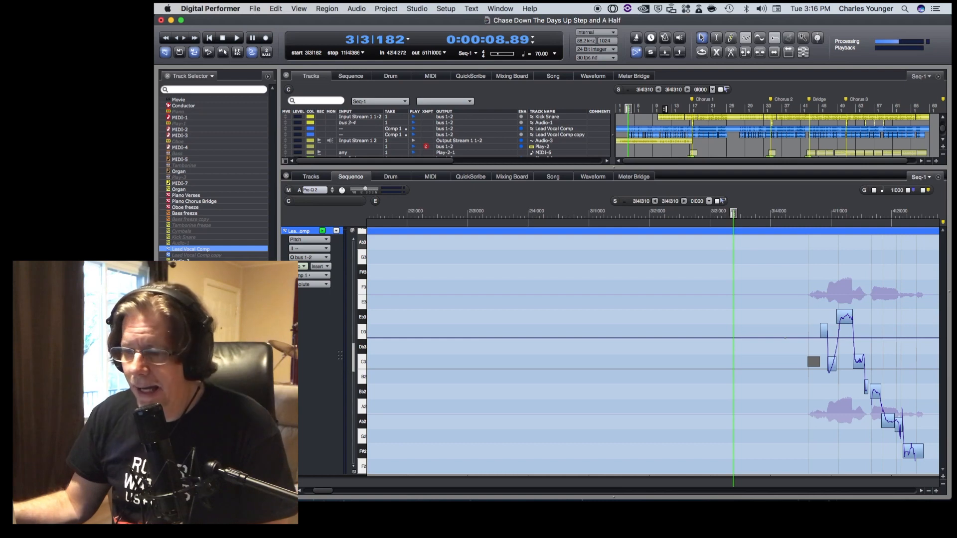
Examine the pitch curves and note segments of the Lead Vocal Comp track closely from measure 3 through about measure 8.
{"action": "left_click_drag", "start_coordinate": [328, 491], "coordinate": [343, 491]}
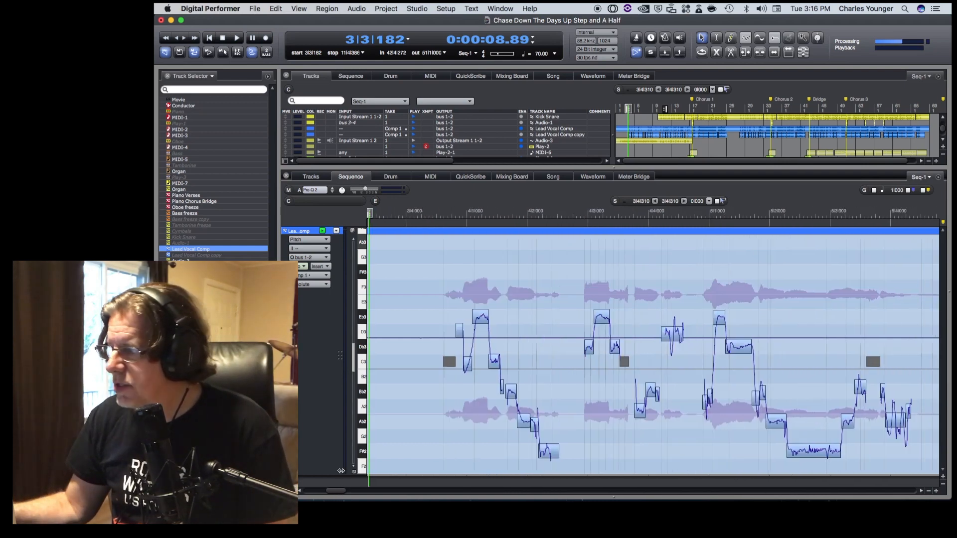
{"action": "left_click", "coordinate": [937, 490]}
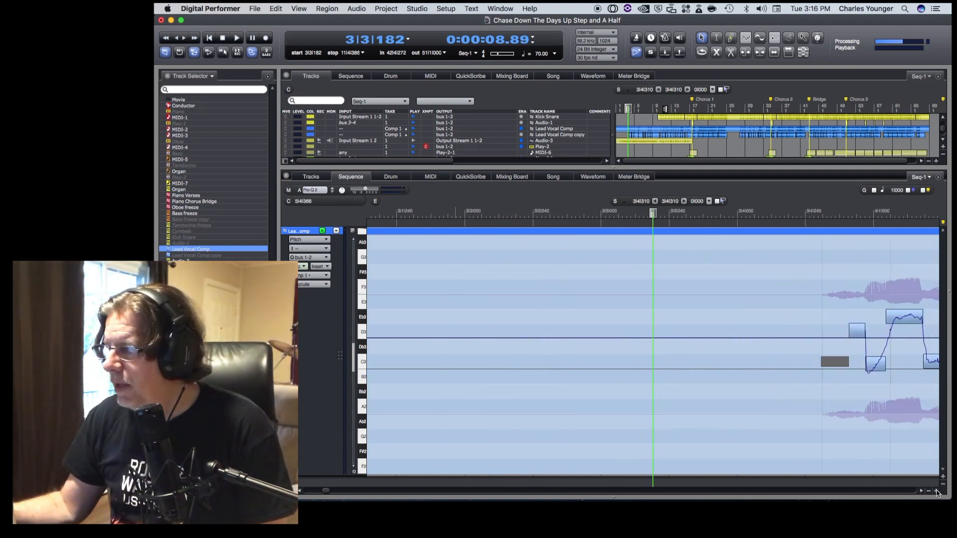
{"action": "left_click", "coordinate": [937, 490]}
{"action": "left_click_drag", "start_coordinate": [327, 491], "coordinate": [331, 494]}
{"action": "left_click_drag", "start_coordinate": [333, 492], "coordinate": [331, 492]}
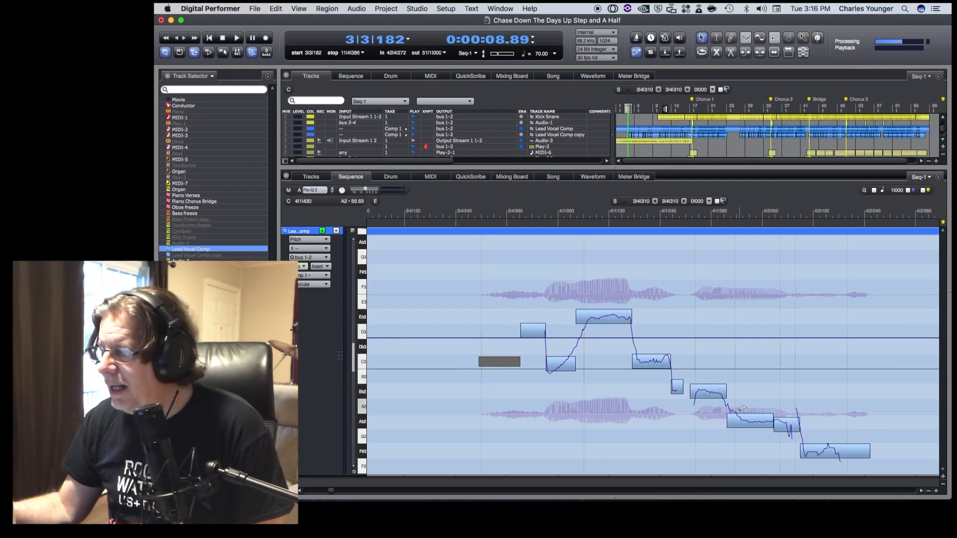
{"action": "left_click_drag", "start_coordinate": [334, 492], "coordinate": [338, 493]}
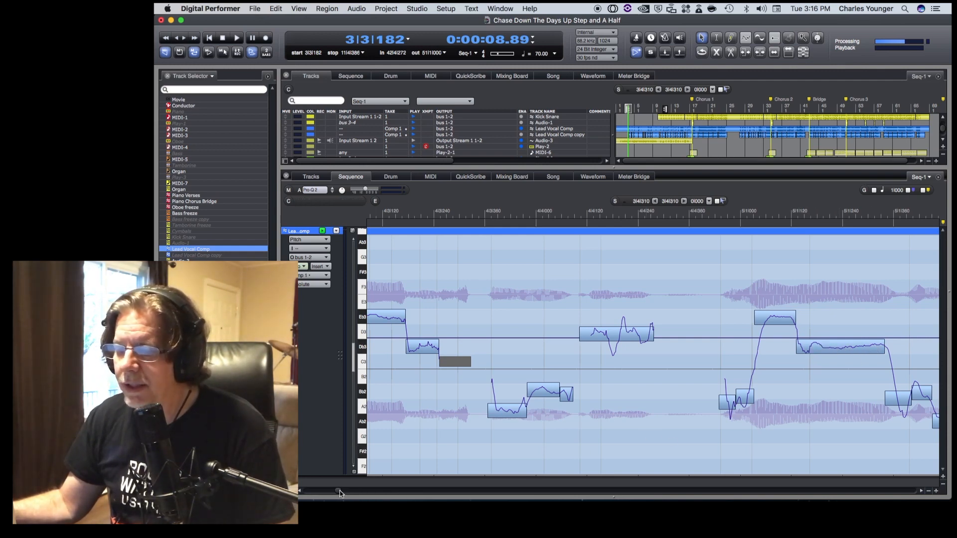
{"action": "scroll", "coordinate": [549, 366], "scroll_direction": "right", "scroll_amount": 10}
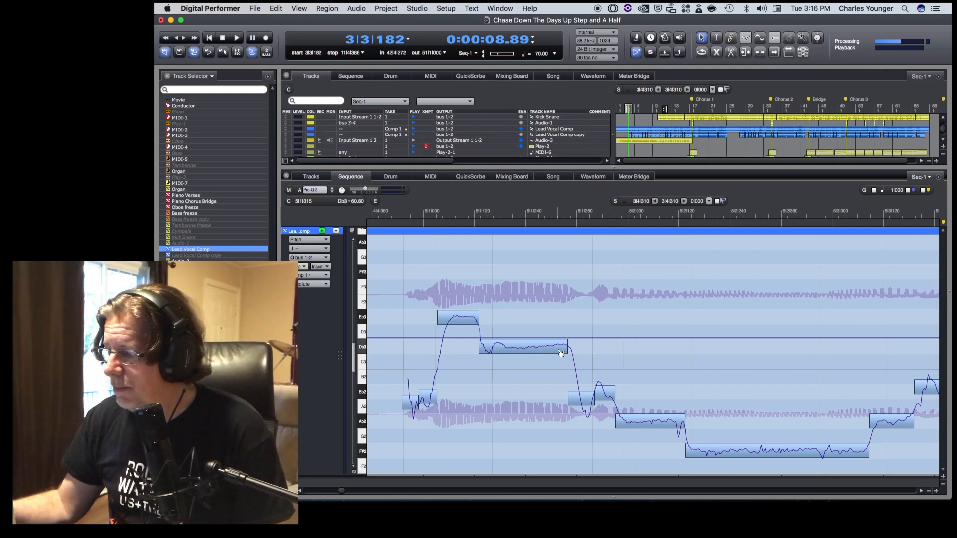
{"action": "left_click_drag", "start_coordinate": [343, 491], "coordinate": [352, 491]}
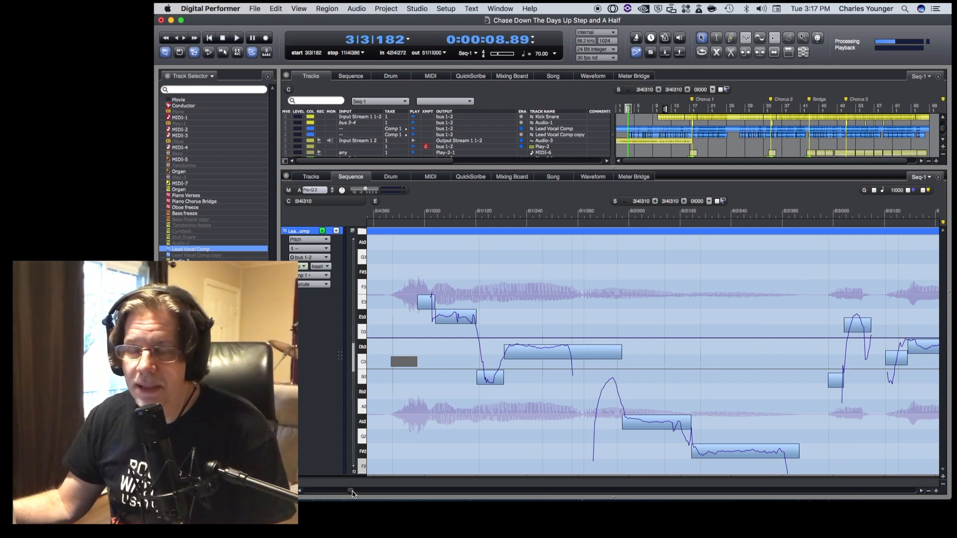
{"action": "left_click_drag", "start_coordinate": [352, 492], "coordinate": [366, 495]}
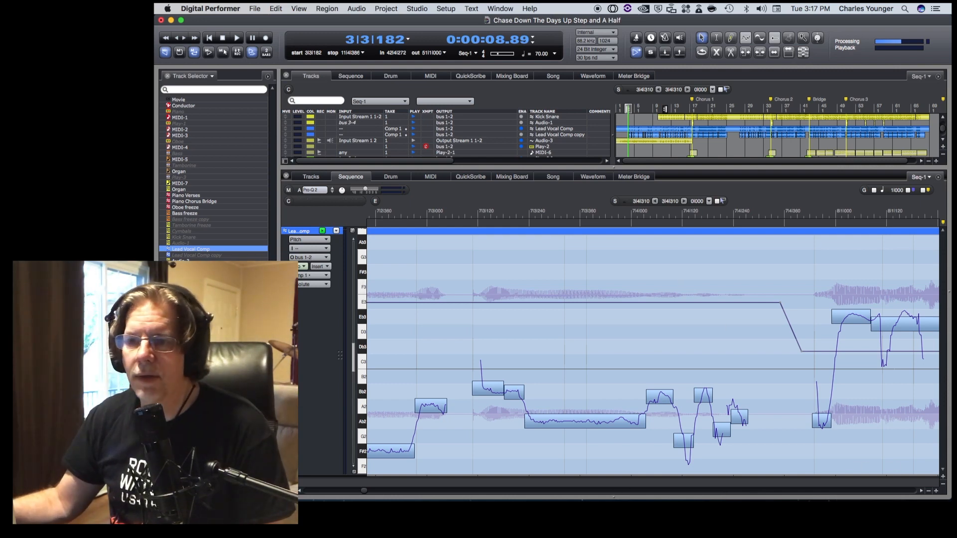
Show the pitch data of the Lead Vocal Comp copy track and briefly play it from measure 3.
{"action": "left_click", "coordinate": [195, 254]}
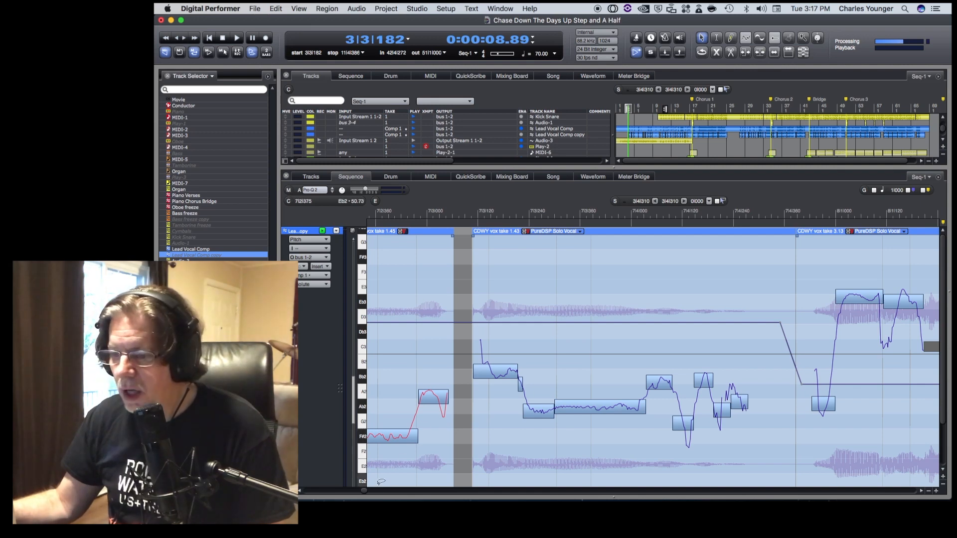
{"action": "left_click_drag", "start_coordinate": [364, 492], "coordinate": [335, 491]}
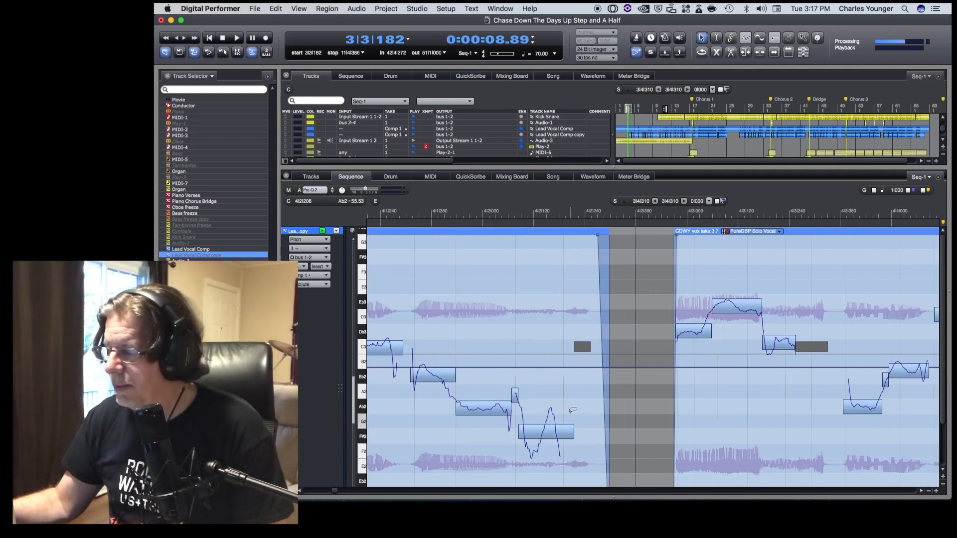
{"action": "key", "text": "space"}
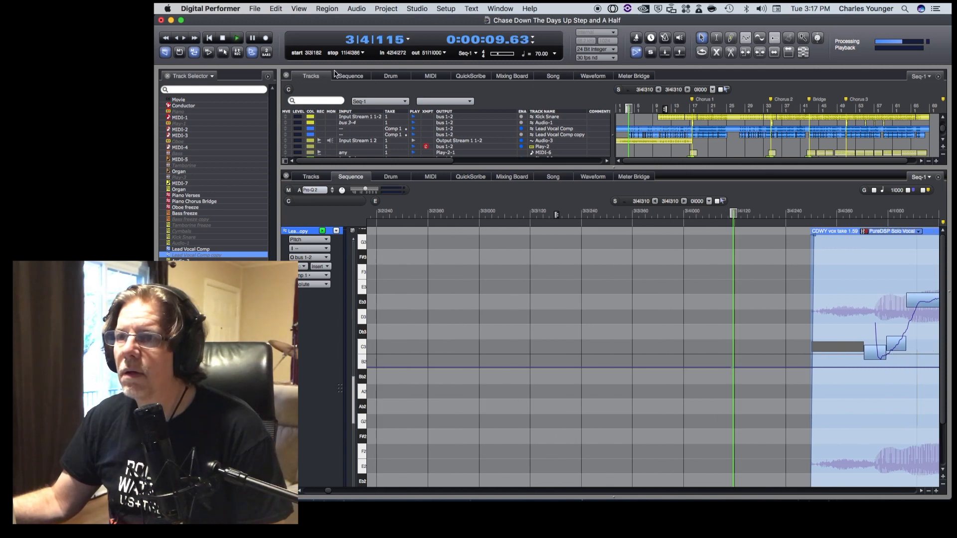
{"action": "key", "text": "space"}
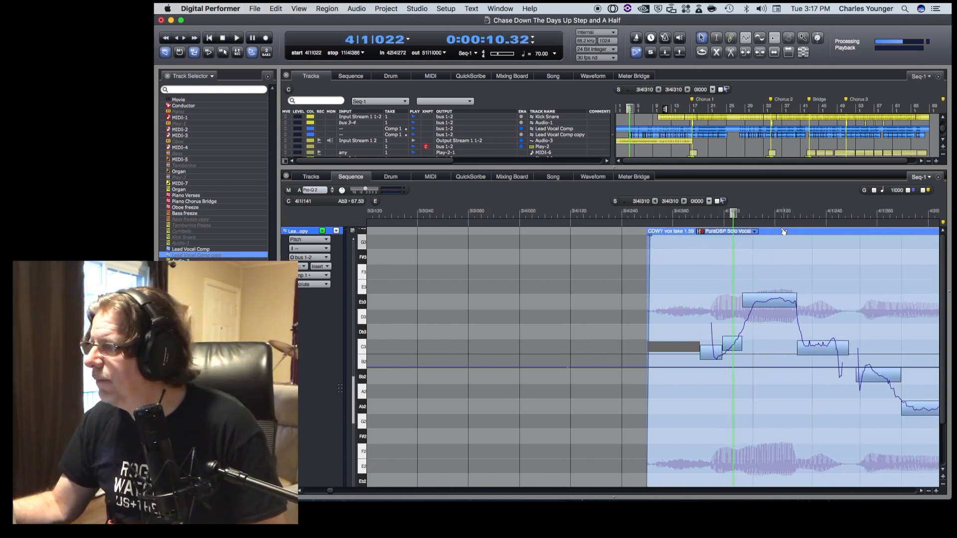
Place the playback position near the start of CDWY vox take 1.59 and disable the Lead Vocal Comp track, leaving its copy enabled.
{"action": "left_click", "coordinate": [690, 214]}
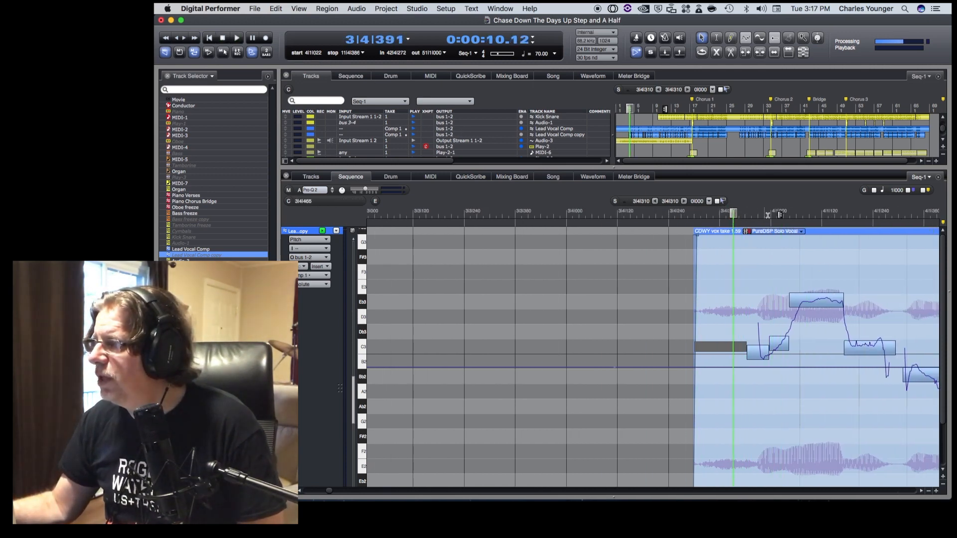
{"action": "left_click", "coordinate": [731, 215]}
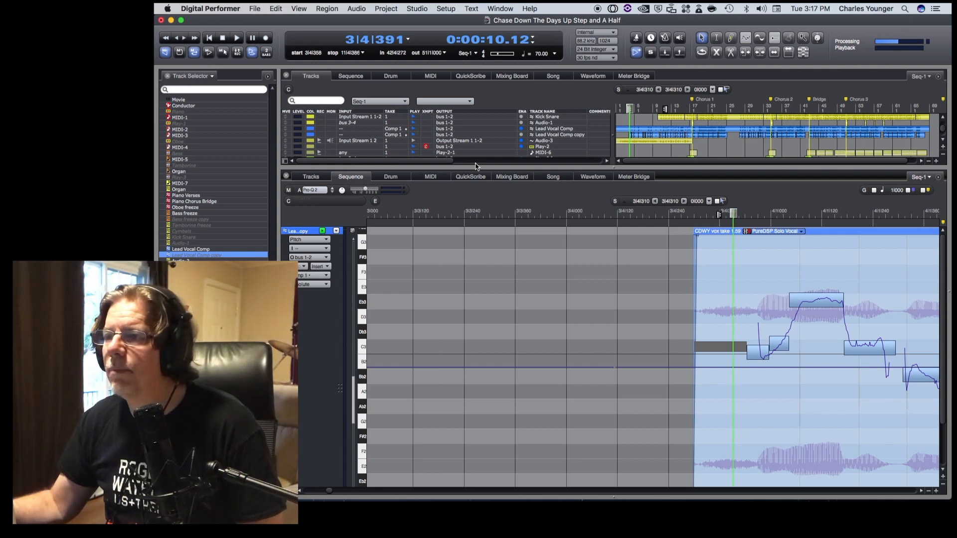
{"action": "left_click", "coordinate": [523, 131]}
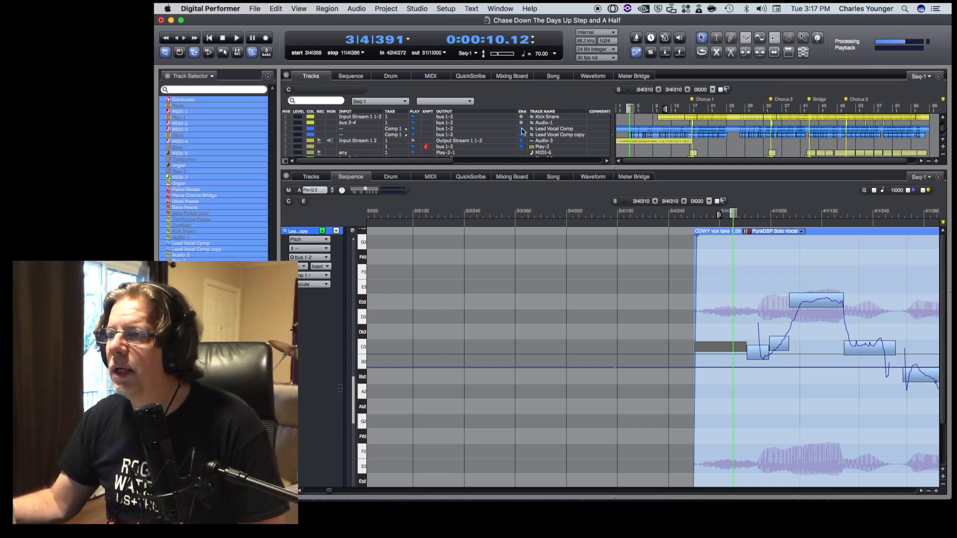
{"action": "left_click", "coordinate": [548, 142]}
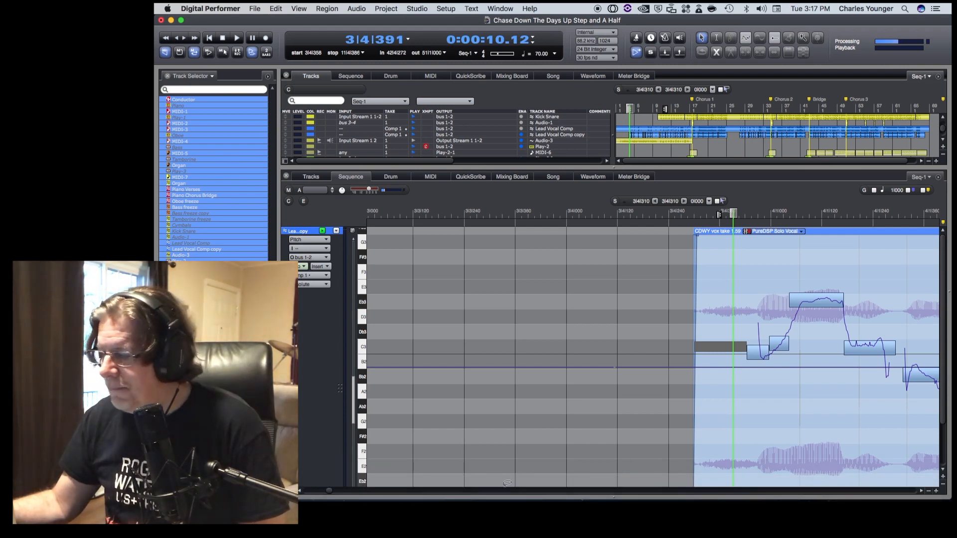
Nudge the pitch of the long Eb3 note near the start of CDWY vox take 1.59.
{"action": "scroll", "coordinate": [329, 493], "scroll_direction": "right", "scroll_amount": 10}
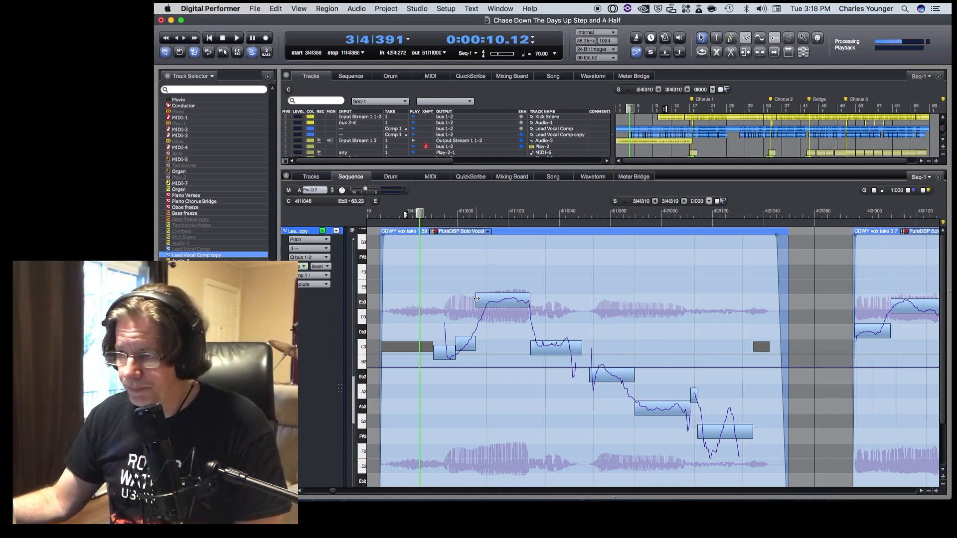
{"action": "left_click", "coordinate": [522, 305]}
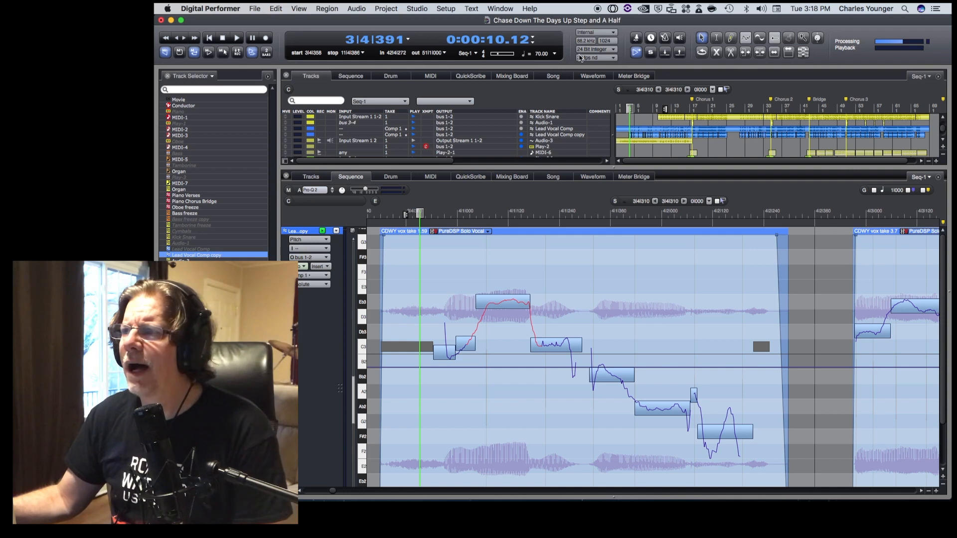
Check the program's version in its About window and dismiss the window.
{"action": "left_click", "coordinate": [532, 9]}
{"action": "left_click", "coordinate": [225, 9]}
{"action": "left_click", "coordinate": [226, 9]}
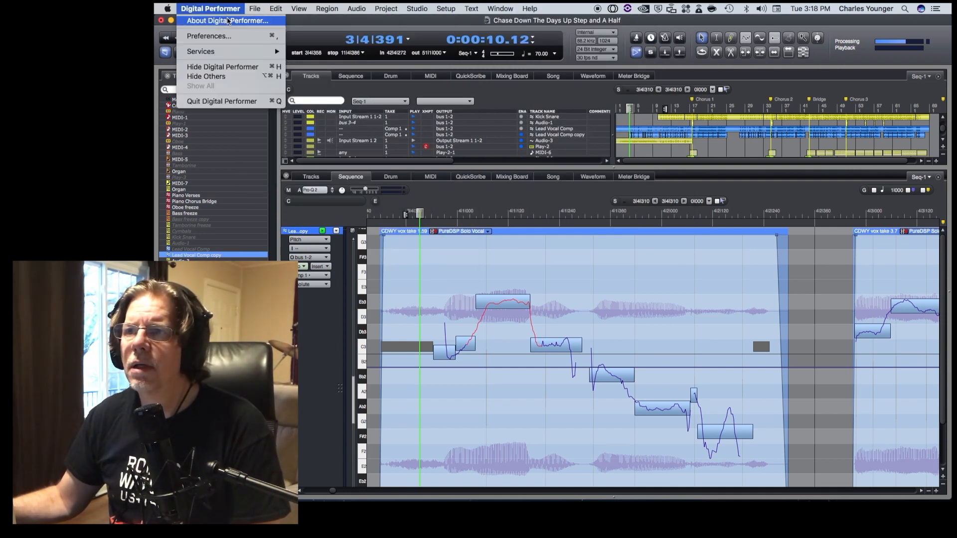
{"action": "left_click", "coordinate": [227, 21]}
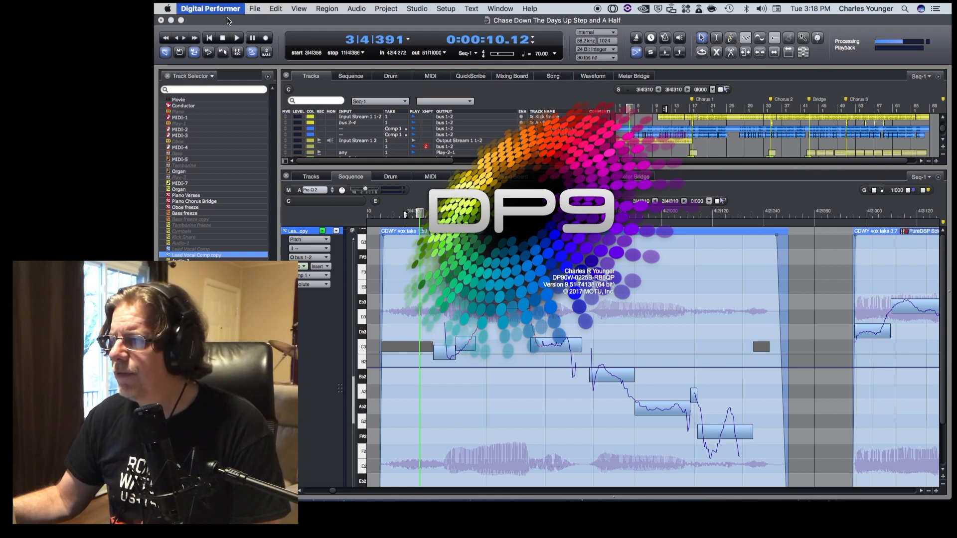
{"action": "left_click", "coordinate": [486, 94]}
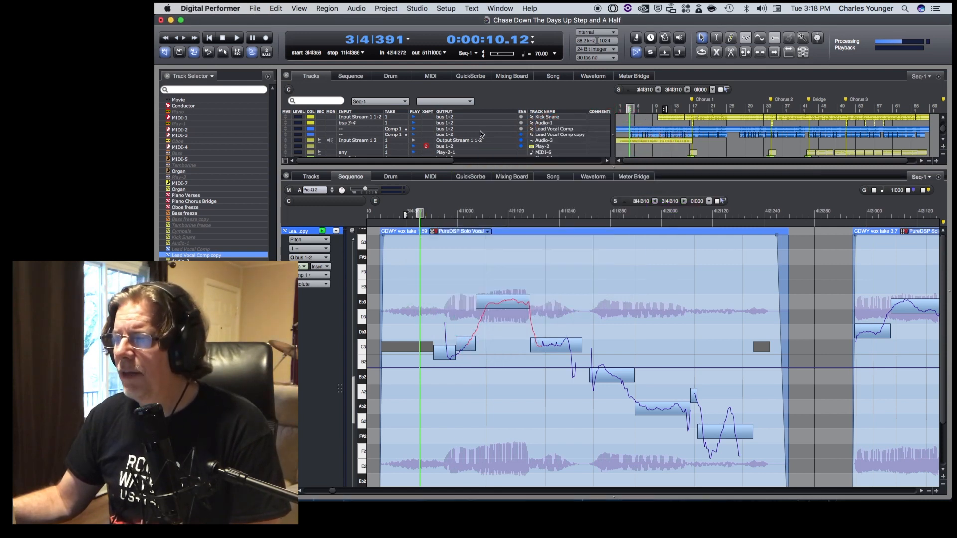
Review the pitch-shift modes available for CDWY vox take 1.59, keeping PureDSP Solo Vocal.
{"action": "left_click", "coordinate": [472, 232]}
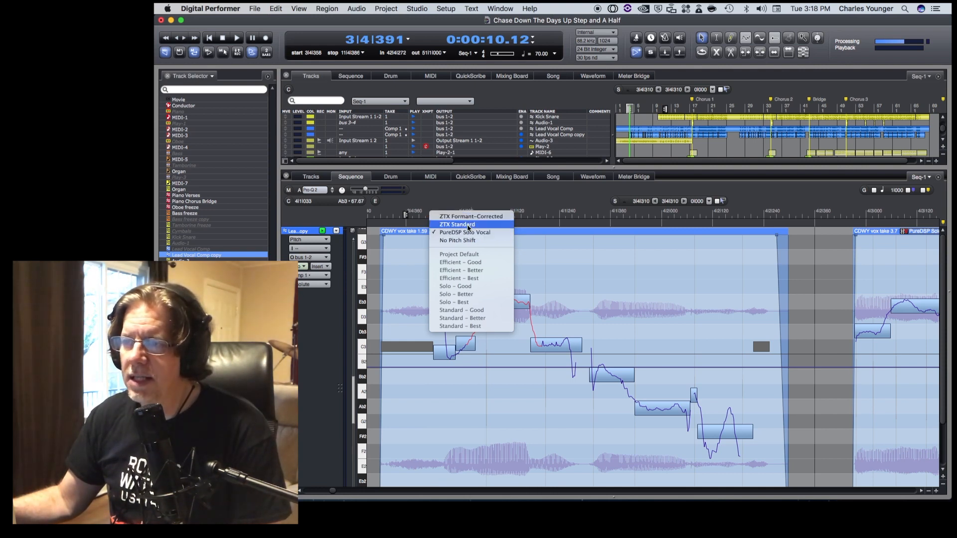
{"action": "left_click", "coordinate": [483, 224]}
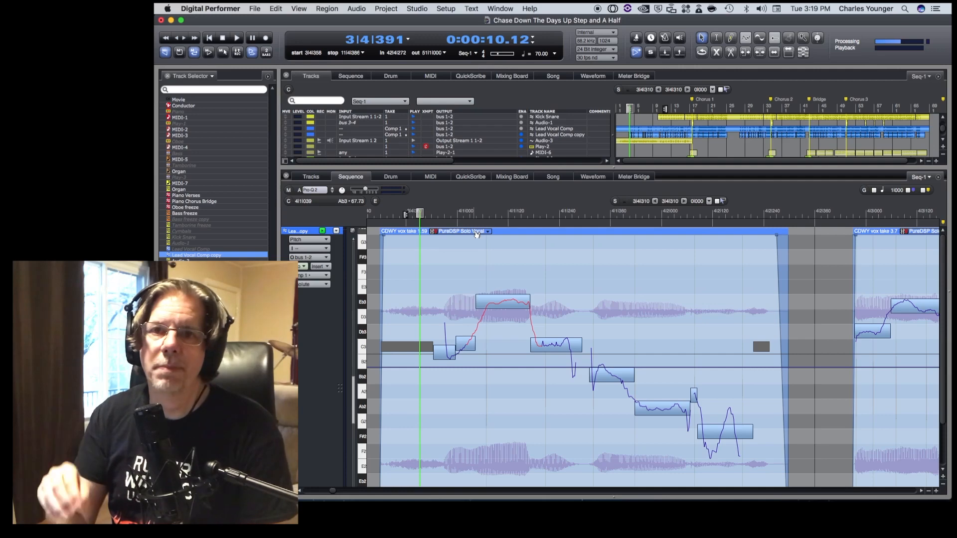
View the Lead Vocal Comp copy track in the Soundbites layer and return it to the Pitch layer.
{"action": "left_click", "coordinate": [305, 240]}
{"action": "left_click", "coordinate": [314, 242]}
{"action": "left_click", "coordinate": [316, 242]}
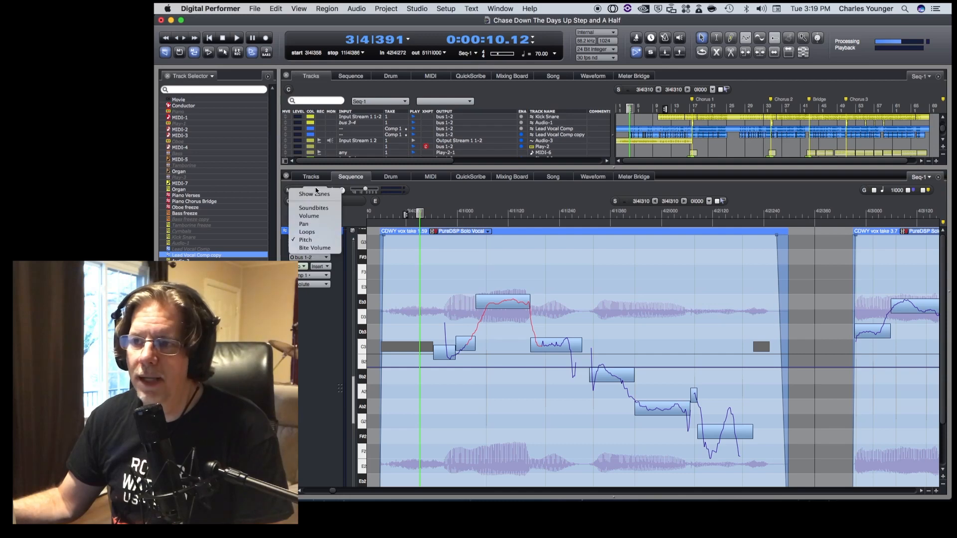
{"action": "left_click", "coordinate": [316, 210]}
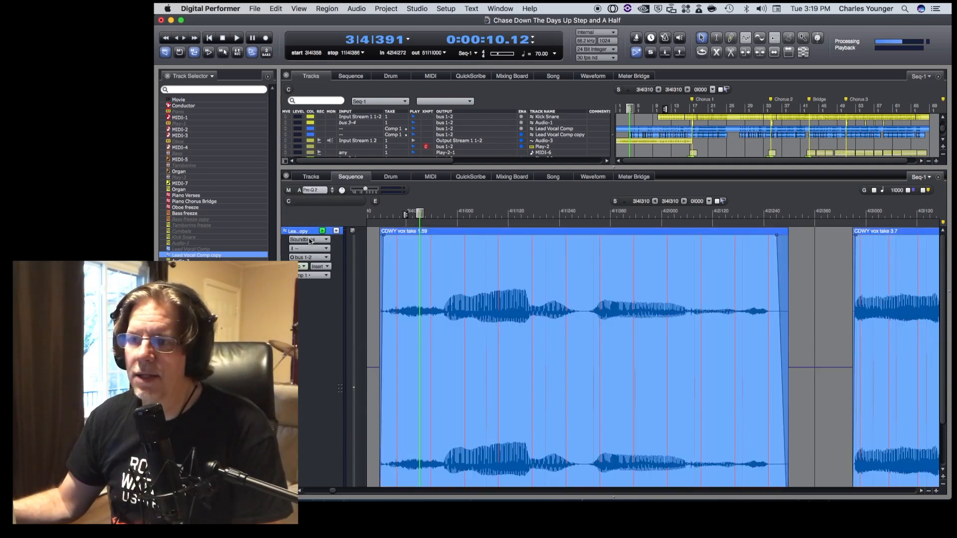
{"action": "left_click", "coordinate": [310, 241]}
{"action": "left_click", "coordinate": [309, 271]}
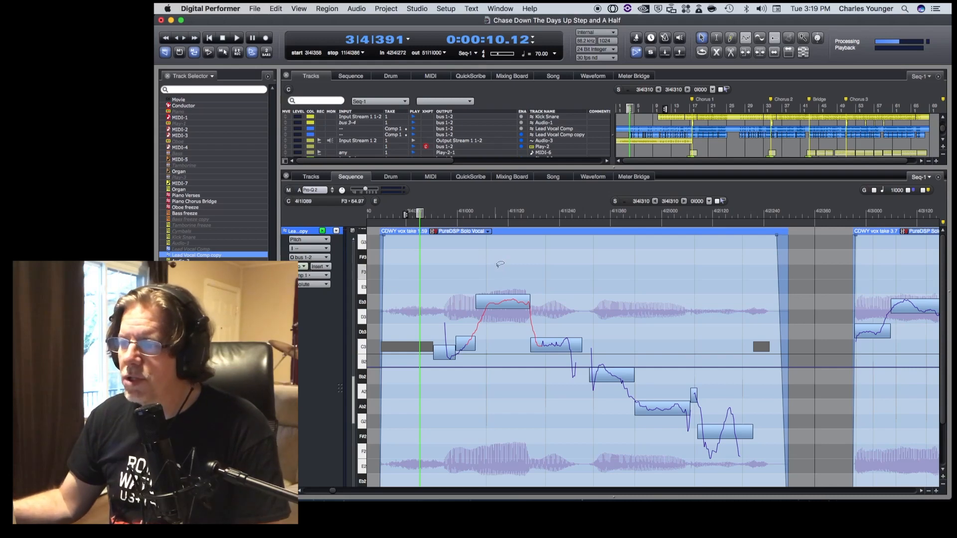
Move the start of the long Eb3 note slightly later and lower the following C3 note slightly toward its pitch centre.
{"action": "left_click_drag", "start_coordinate": [478, 303], "coordinate": [489, 303]}
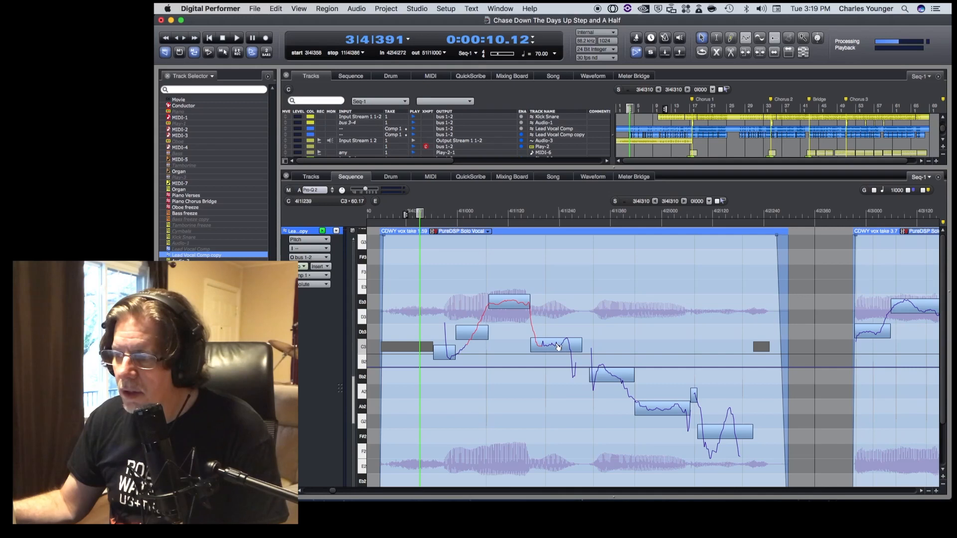
{"action": "left_click_drag", "start_coordinate": [556, 346], "coordinate": [557, 348]}
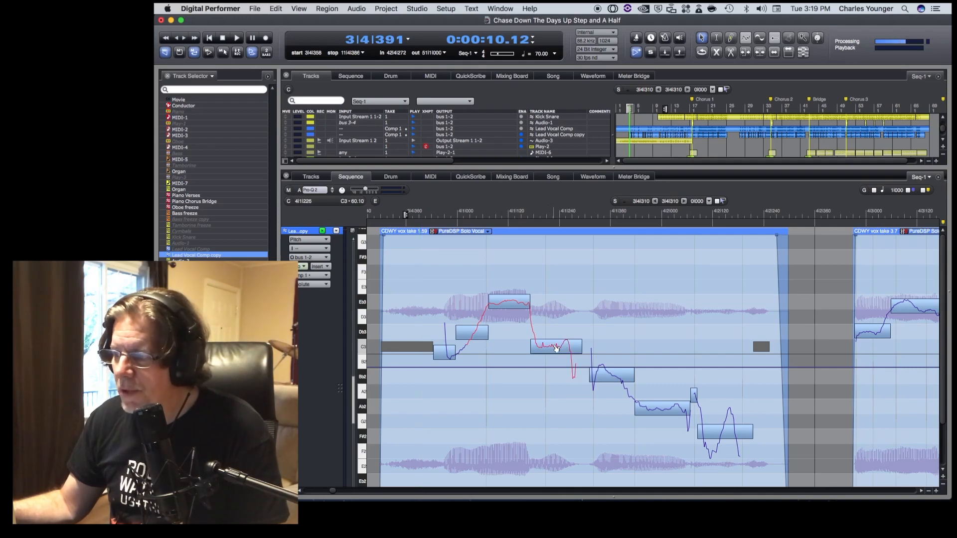
Centre the Bb2 note after the pause on its pitch and move its boundary with the following Ab2 note earlier.
{"action": "left_click", "coordinate": [634, 378]}
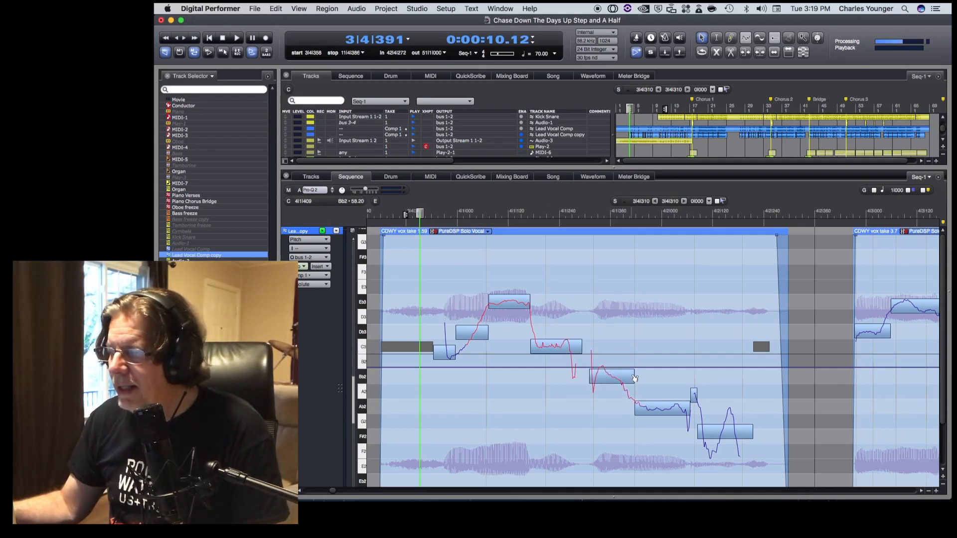
{"action": "left_click_drag", "start_coordinate": [633, 375], "coordinate": [628, 375]}
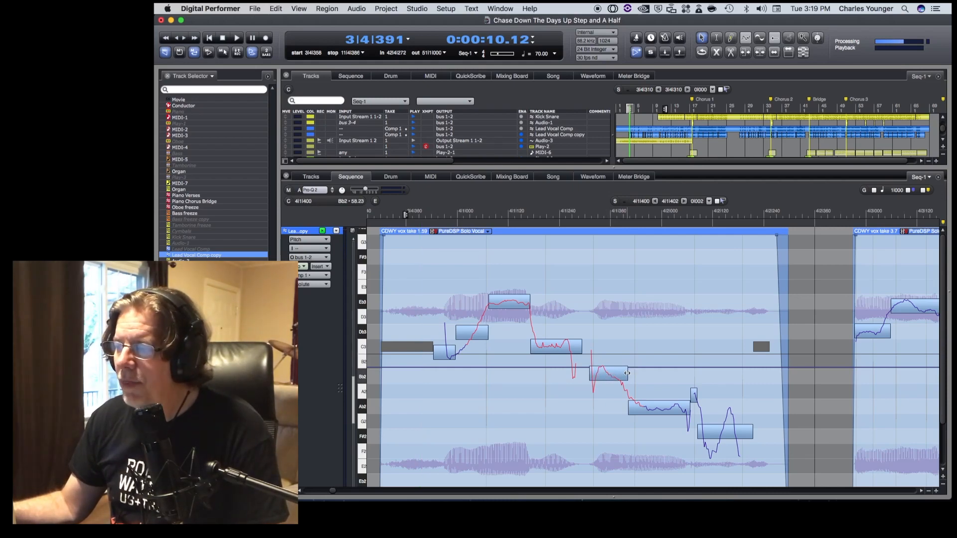
{"action": "left_click_drag", "start_coordinate": [630, 369], "coordinate": [622, 375]}
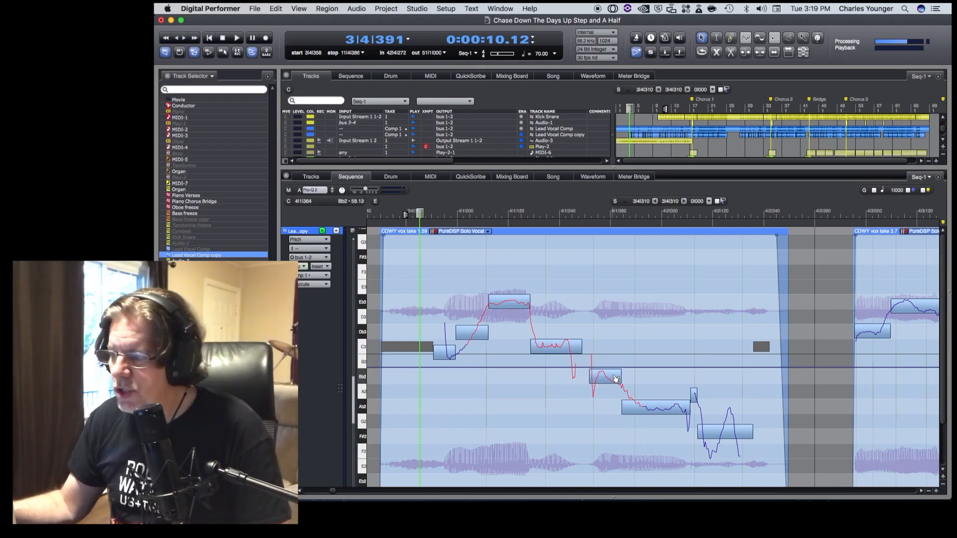
Try lowering the shortened Bb2 note to A2 and undo the pitch change.
{"action": "left_click_drag", "start_coordinate": [616, 379], "coordinate": [616, 393]}
{"action": "key", "text": "super+a"}
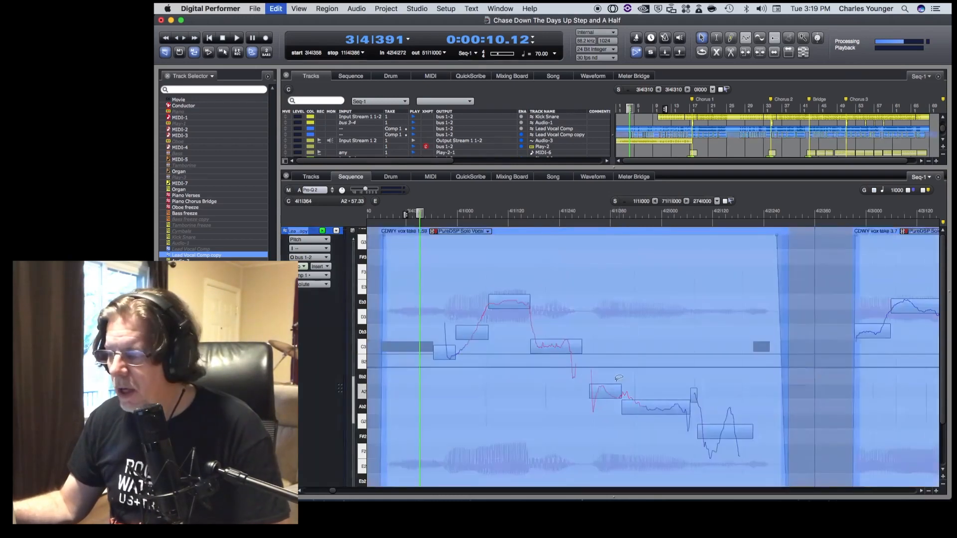
{"action": "key", "text": "super+z"}
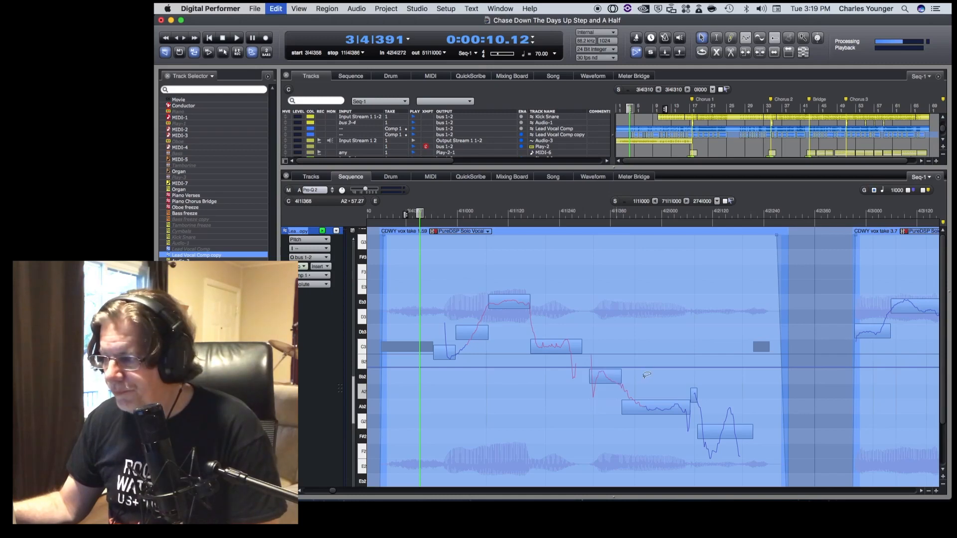
Move the boundary between the Bb2 and Ab2 notes in vox take 1.59 later and play the phrase back.
{"action": "left_click", "coordinate": [647, 374]}
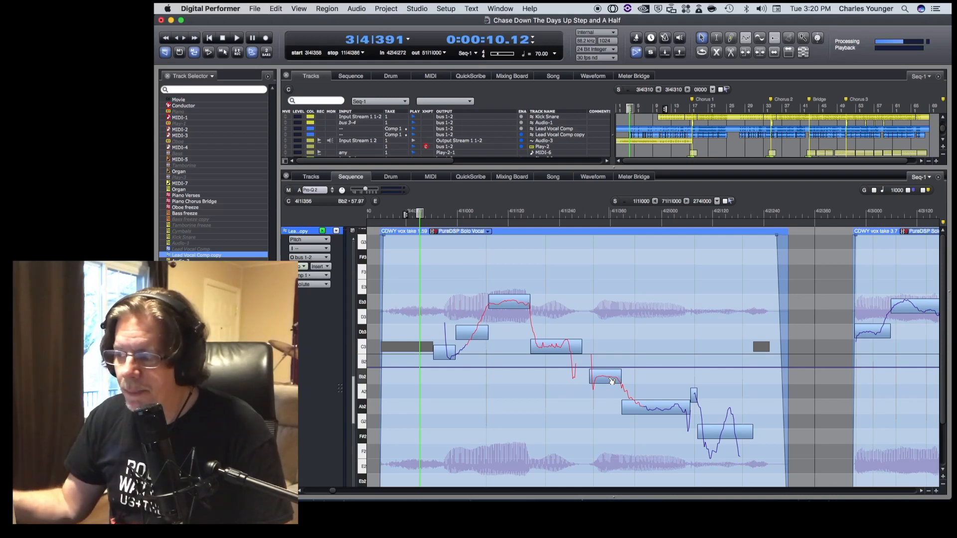
{"action": "left_click_drag", "start_coordinate": [622, 406], "coordinate": [651, 406]}
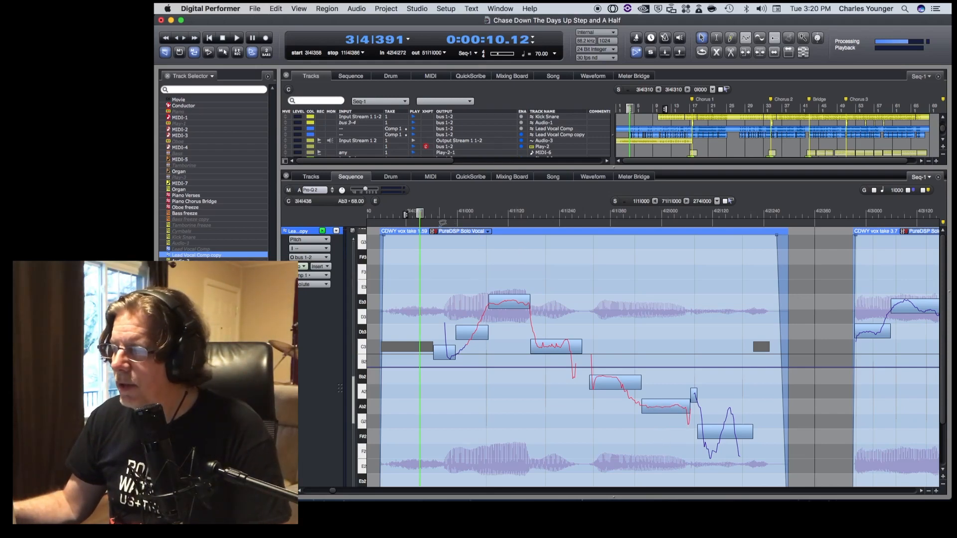
{"action": "key", "text": "space"}
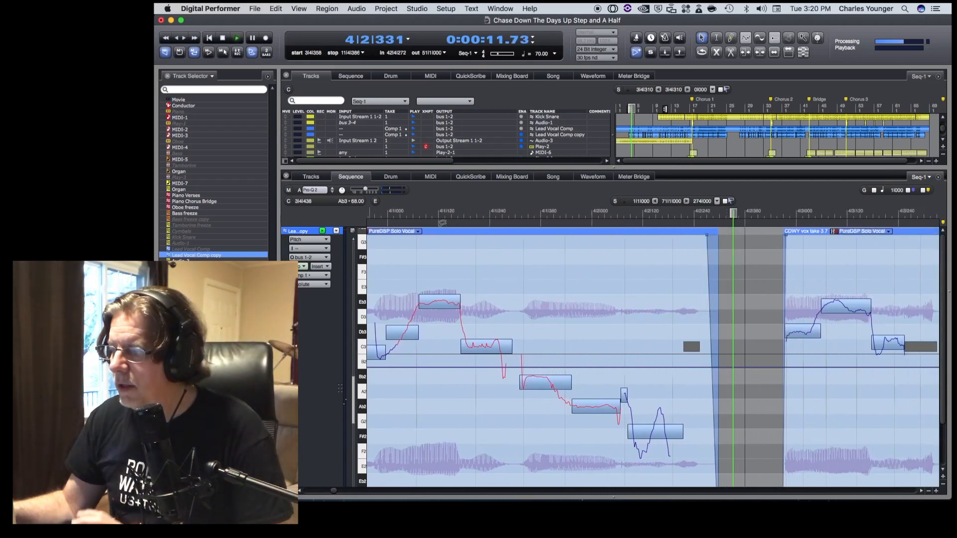
{"action": "key", "text": "space"}
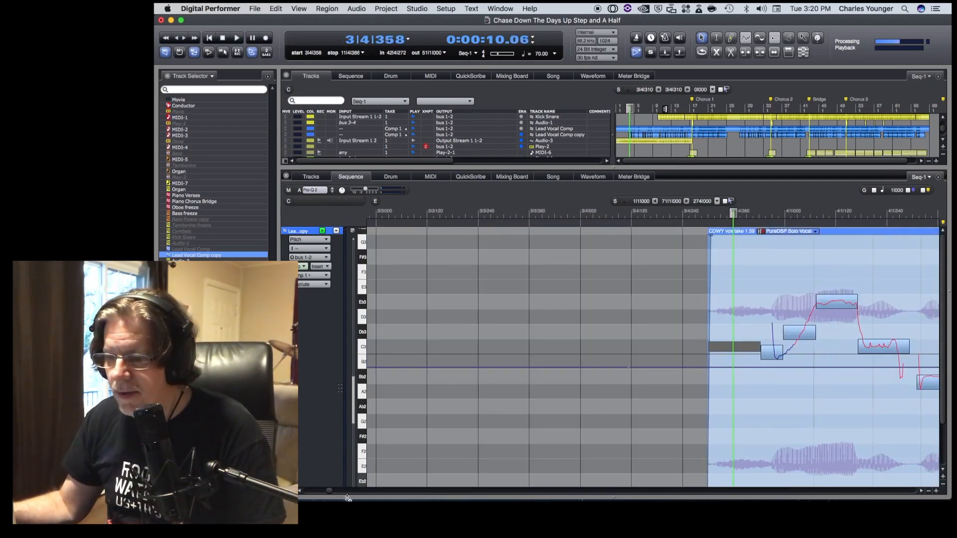
Play the corrected first phrase several times to check the adjusted notes.
{"action": "left_click_drag", "start_coordinate": [330, 494], "coordinate": [334, 493]}
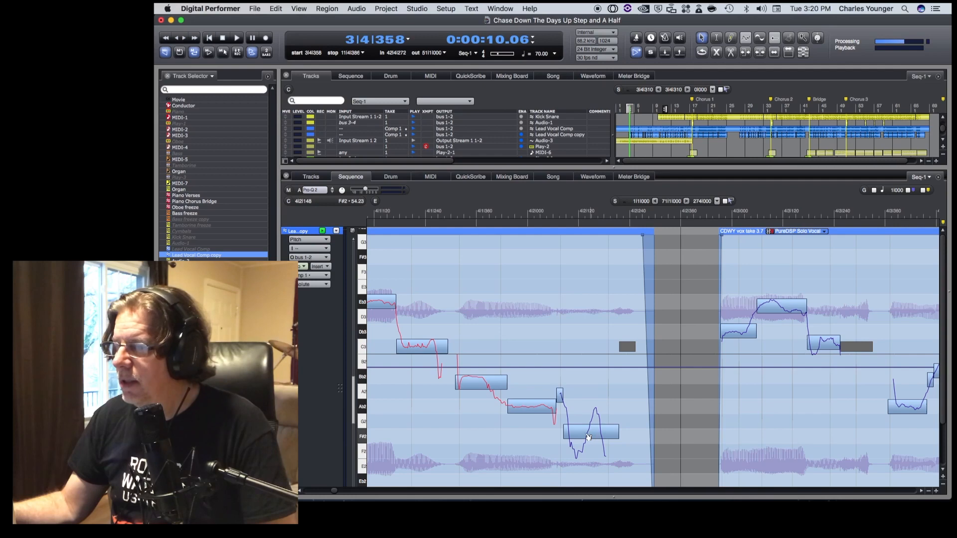
{"action": "key", "text": "space"}
{"action": "key", "text": "space"}
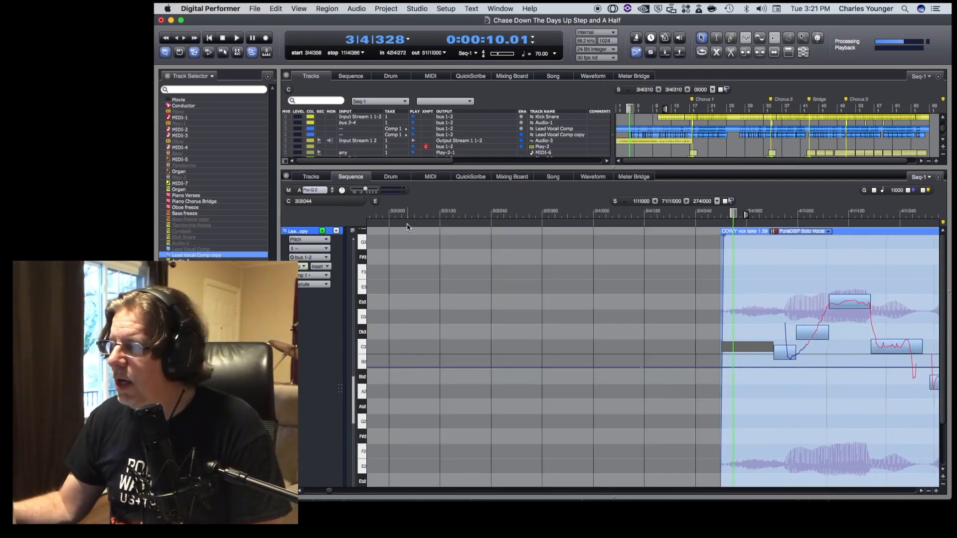
{"action": "key", "text": "space"}
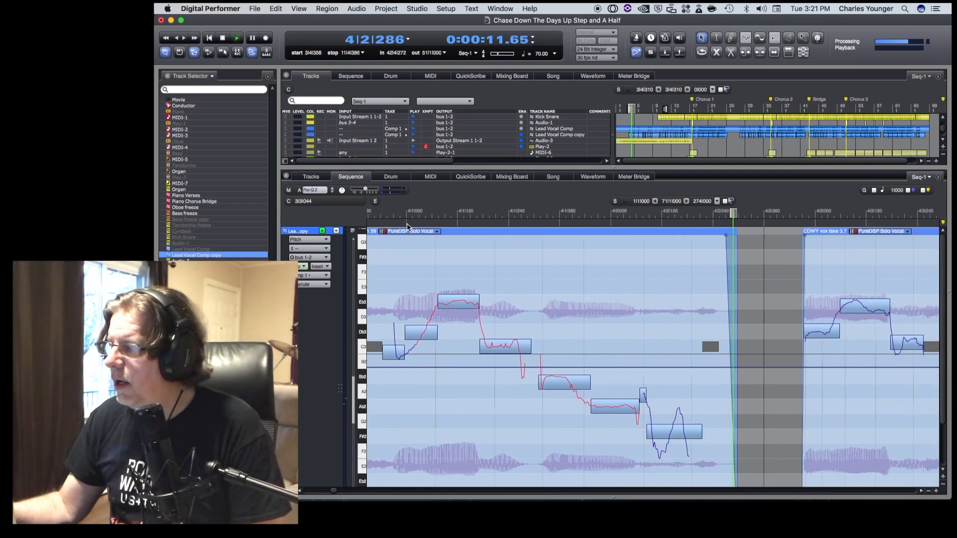
{"action": "key", "text": "space"}
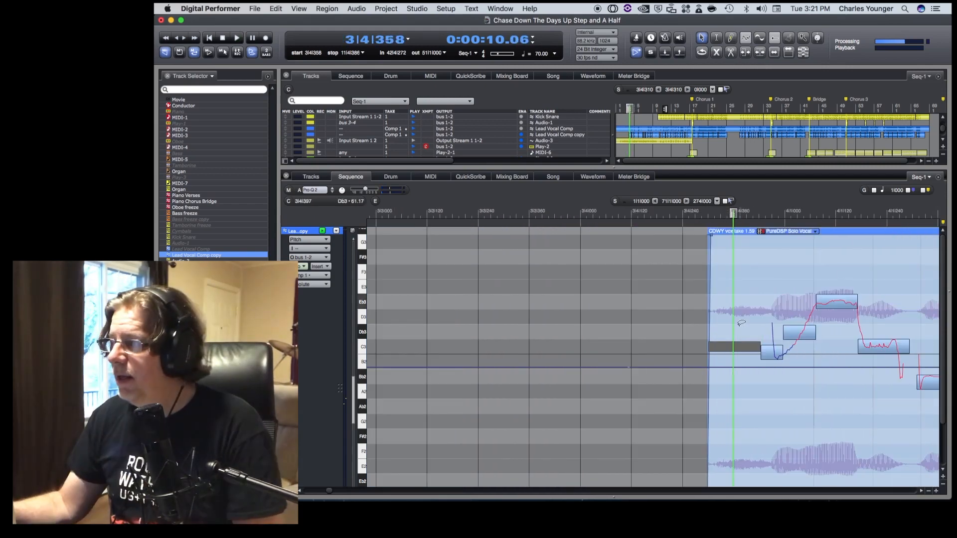
{"action": "key", "text": "space"}
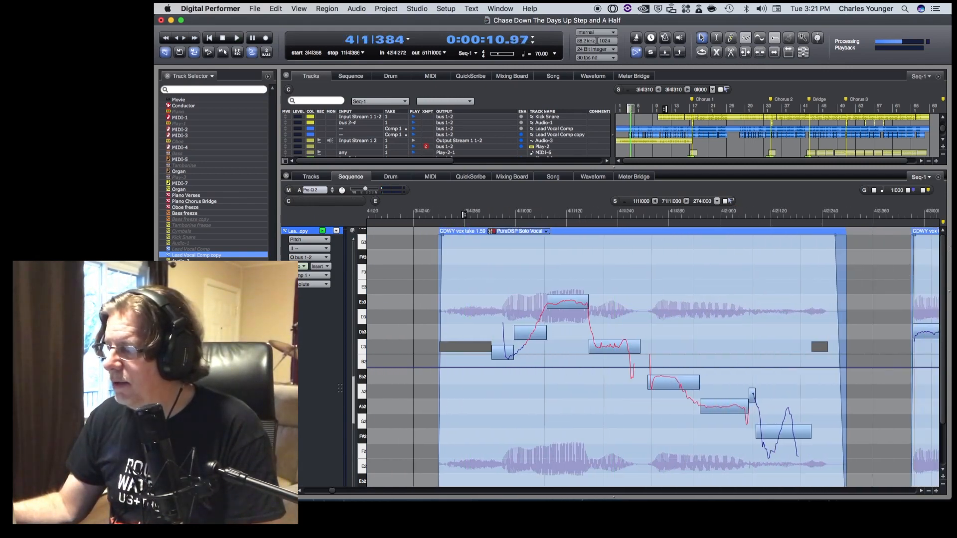
{"action": "key", "text": "space"}
Set the playback start to 4|2|377, just before vox take 3.7, and play that phrase.
{"action": "left_click_drag", "start_coordinate": [476, 269], "coordinate": [508, 269]}
{"action": "scroll", "coordinate": [548, 349], "scroll_direction": "left", "scroll_amount": 5}
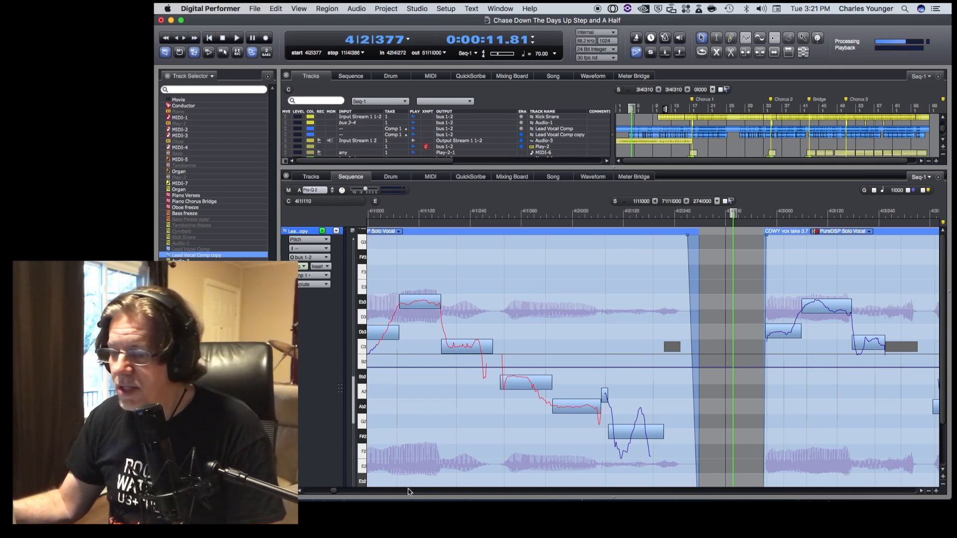
{"action": "left_click_drag", "start_coordinate": [336, 493], "coordinate": [340, 494]}
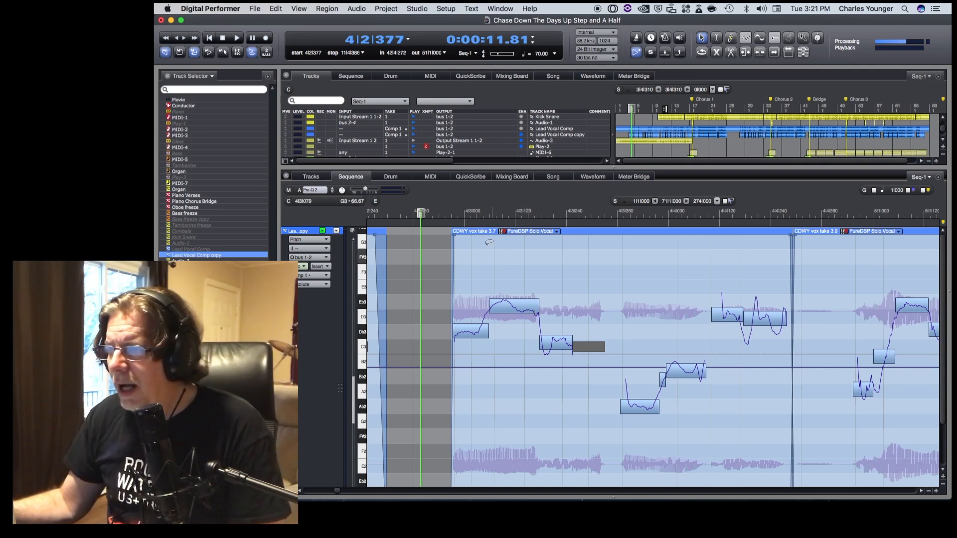
{"action": "key", "text": "space"}
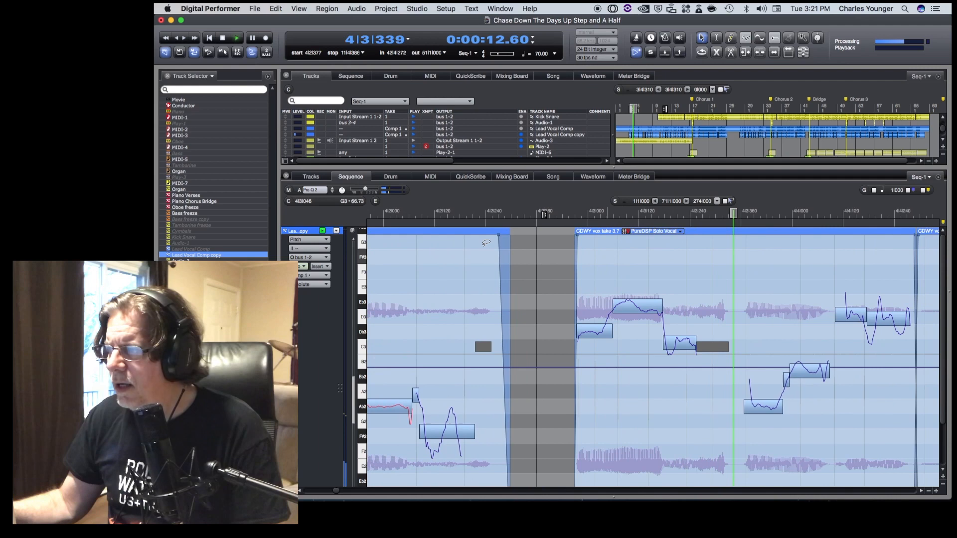
{"action": "key", "text": "space"}
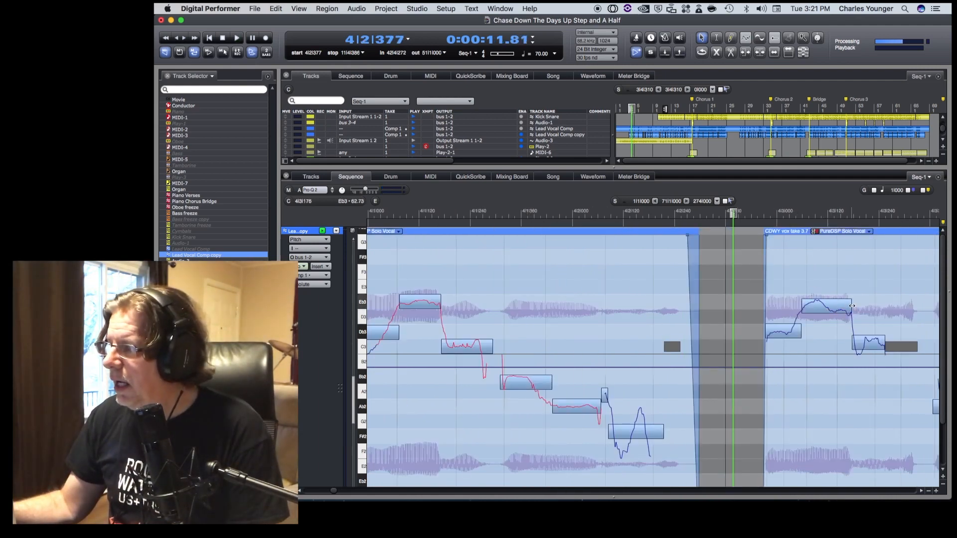
Extend the Eb3 note in vox take 3.7 slightly later, centre it on its pitch and trim its start slightly.
{"action": "left_click_drag", "start_coordinate": [854, 308], "coordinate": [857, 305]}
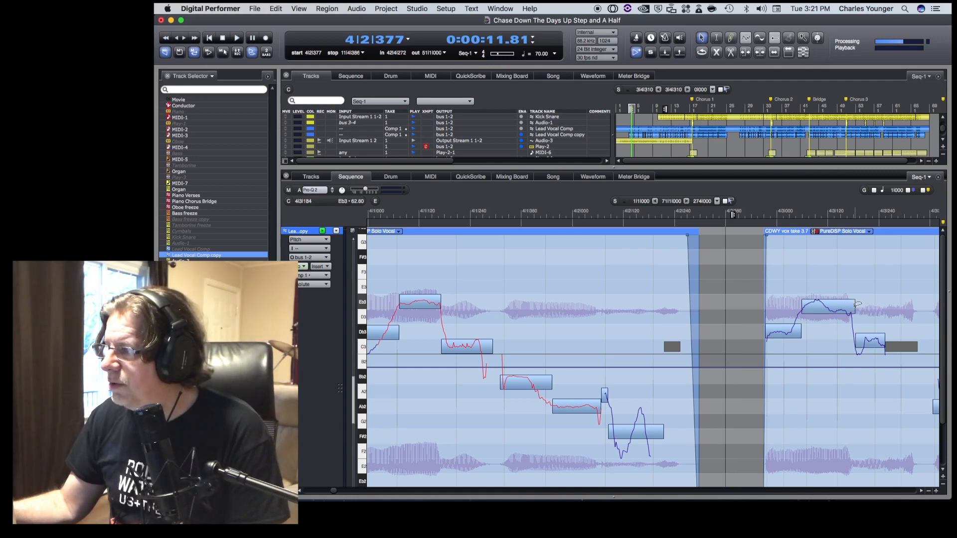
{"action": "left_click", "coordinate": [844, 304]}
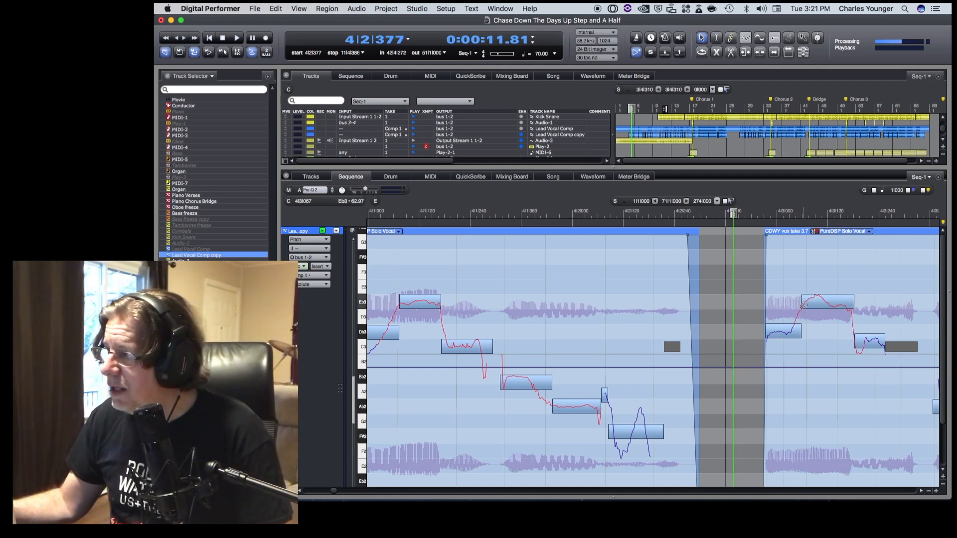
{"action": "left_click_drag", "start_coordinate": [803, 301], "coordinate": [805, 302]}
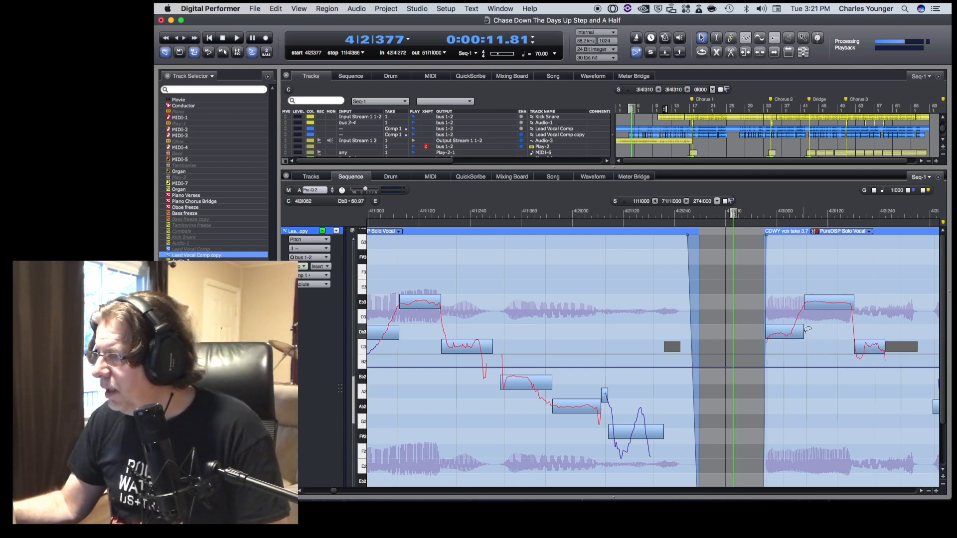
Move the Db3–Eb3 boundary in take 3.7 earlier, recentre the Db3 note and move the Eb3–C3 boundary later.
{"action": "left_click_drag", "start_coordinate": [804, 333], "coordinate": [788, 337]}
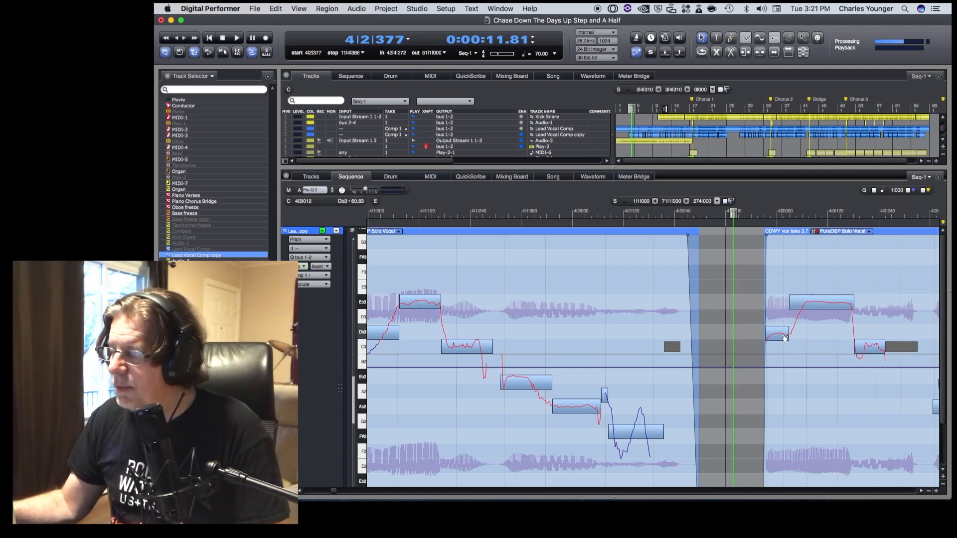
{"action": "left_click_drag", "start_coordinate": [784, 338], "coordinate": [784, 337]}
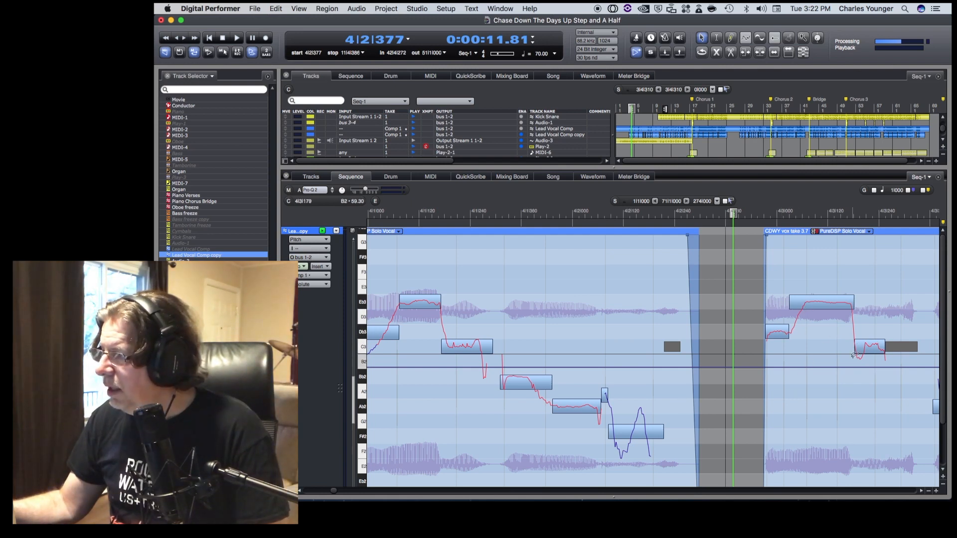
{"action": "left_click_drag", "start_coordinate": [856, 345], "coordinate": [864, 346]}
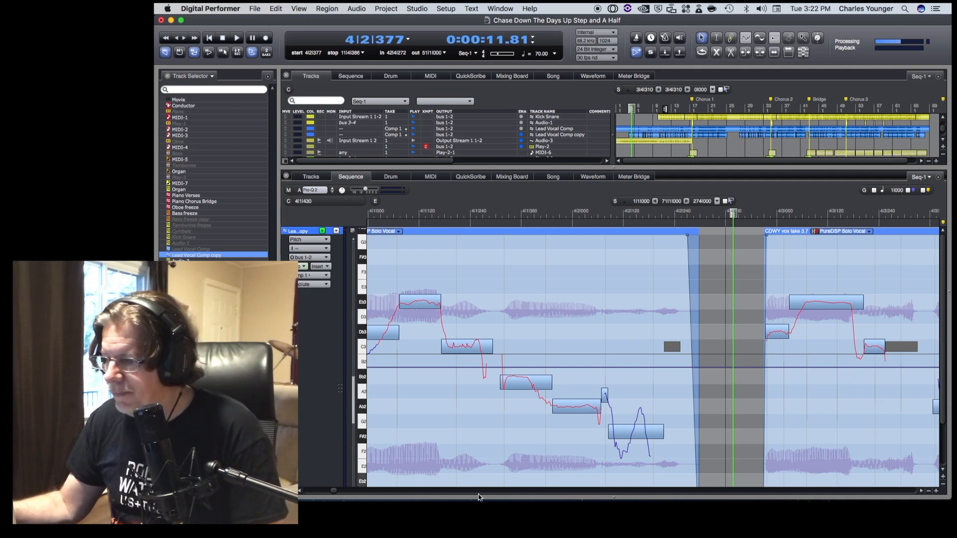
Lower the note after the Ab2 in take 3.7 to Bb2, then move its start and the end of the Ab2 note earlier.
{"action": "left_click_drag", "start_coordinate": [339, 496], "coordinate": [340, 497]}
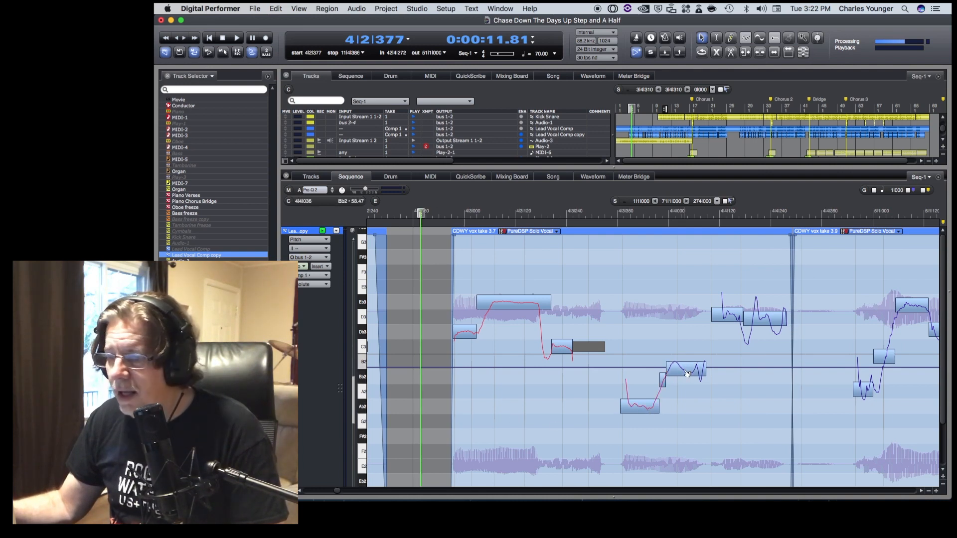
{"action": "left_click_drag", "start_coordinate": [687, 374], "coordinate": [686, 381]}
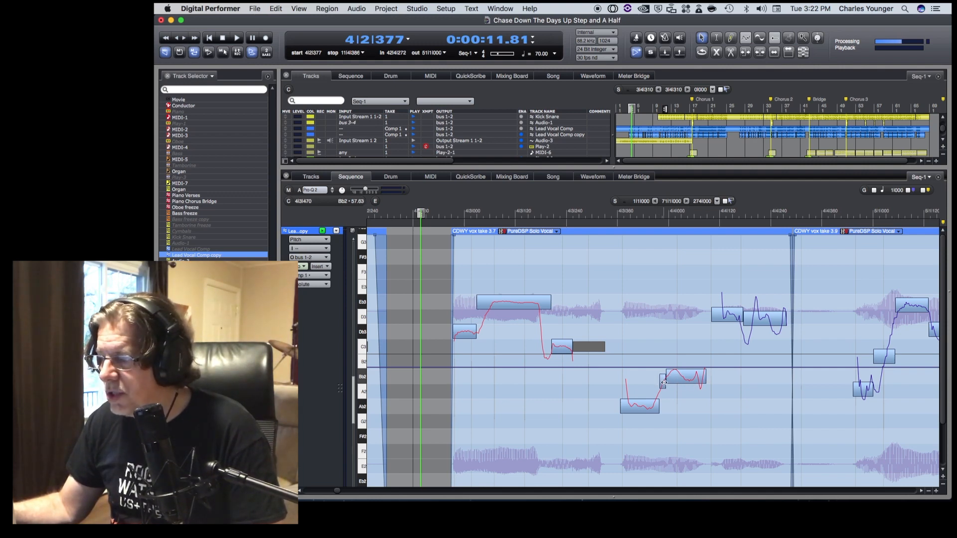
{"action": "left_click_drag", "start_coordinate": [666, 381], "coordinate": [650, 407]}
{"action": "left_click_drag", "start_coordinate": [700, 375], "coordinate": [658, 385]}
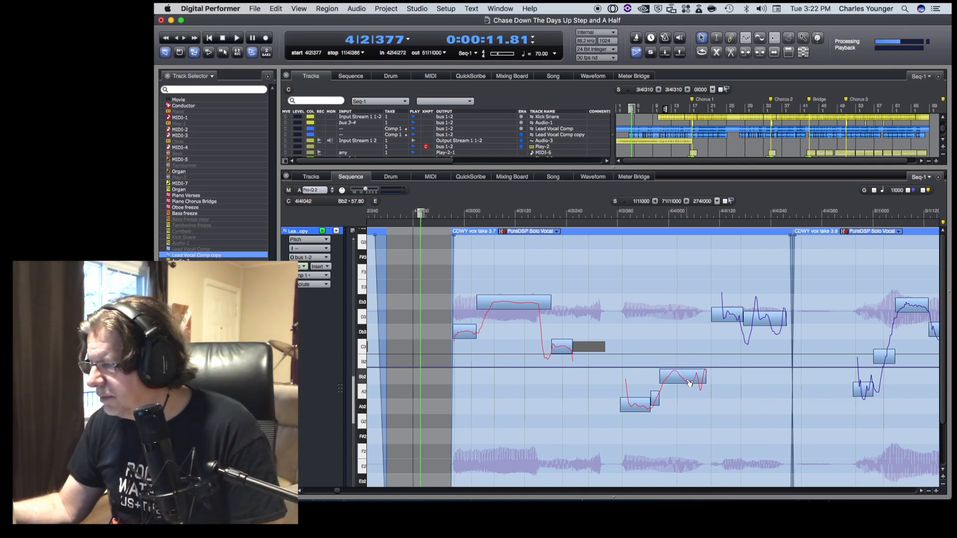
Play the phrase in vox take 3.7 to check its corrected notes.
{"action": "key", "text": "space"}
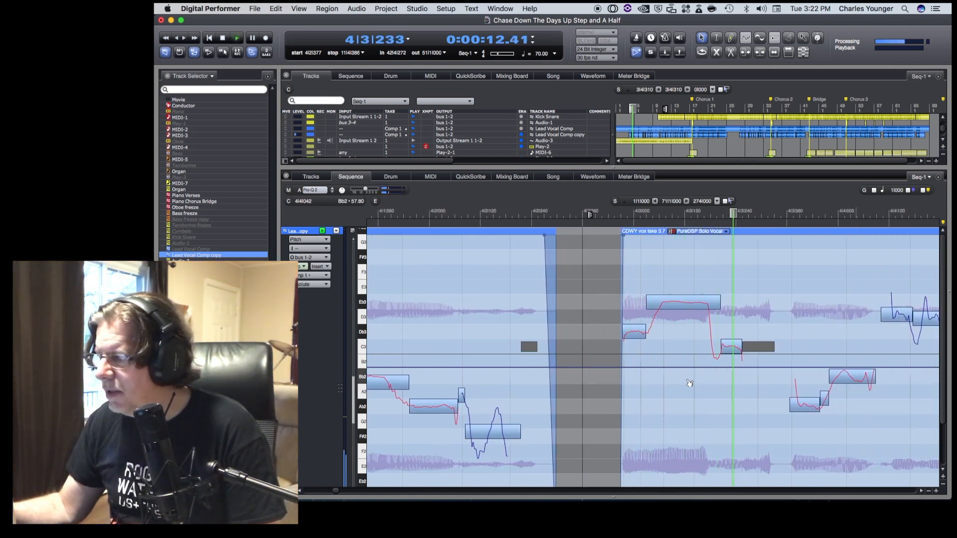
{"action": "key", "text": "space"}
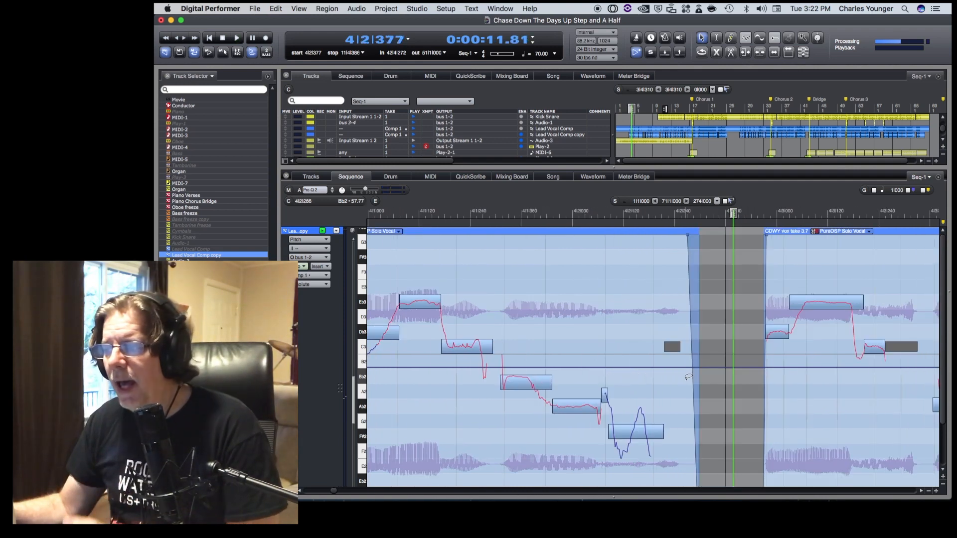
{"action": "key", "text": "space"}
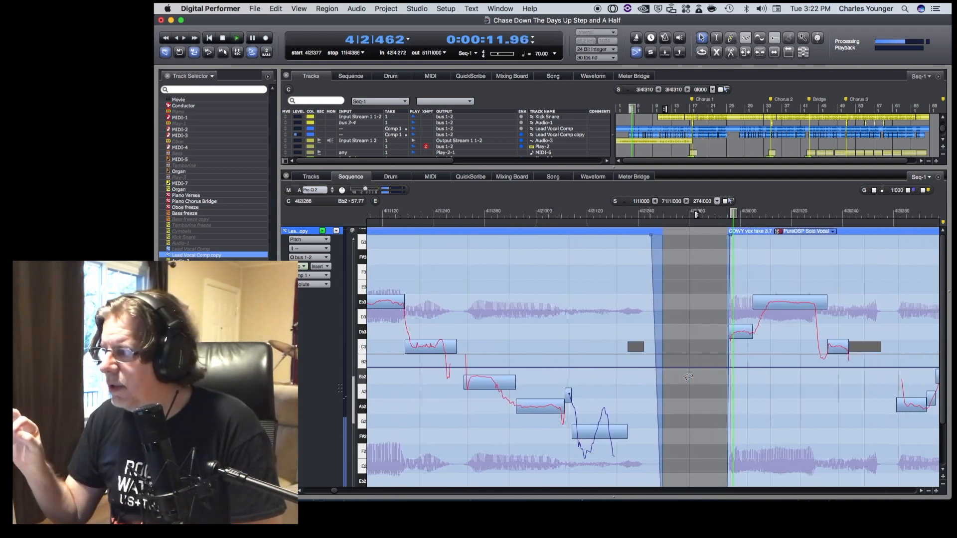
{"action": "key", "text": "space"}
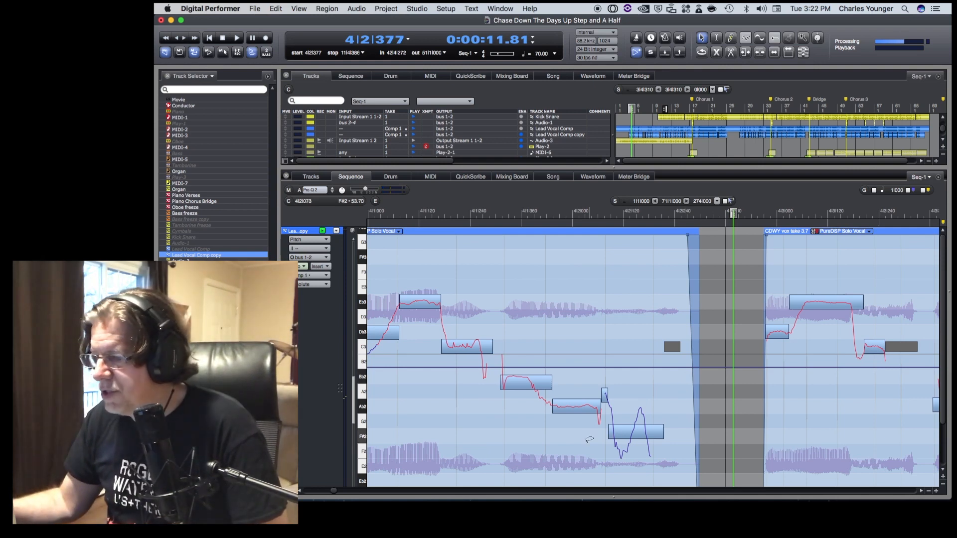
Centre the two D3 notes at the end of take 3.7 on their pitch and play the phrase back.
{"action": "left_click_drag", "start_coordinate": [332, 491], "coordinate": [339, 495]}
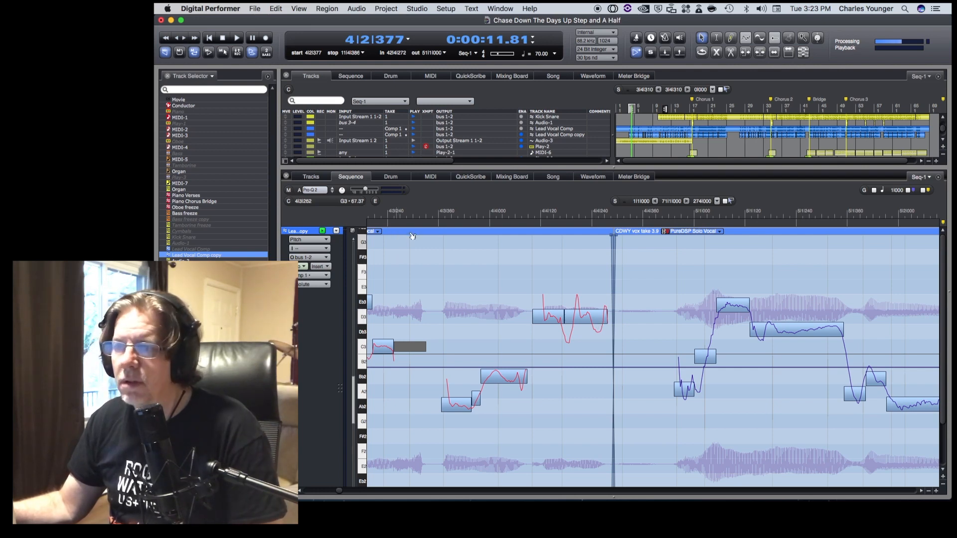
{"action": "key", "text": "space"}
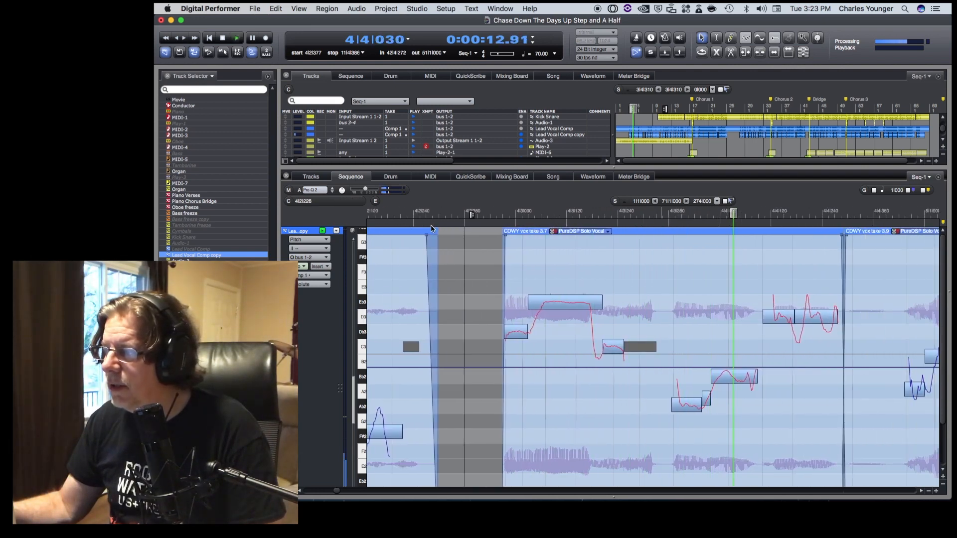
{"action": "key", "text": "space"}
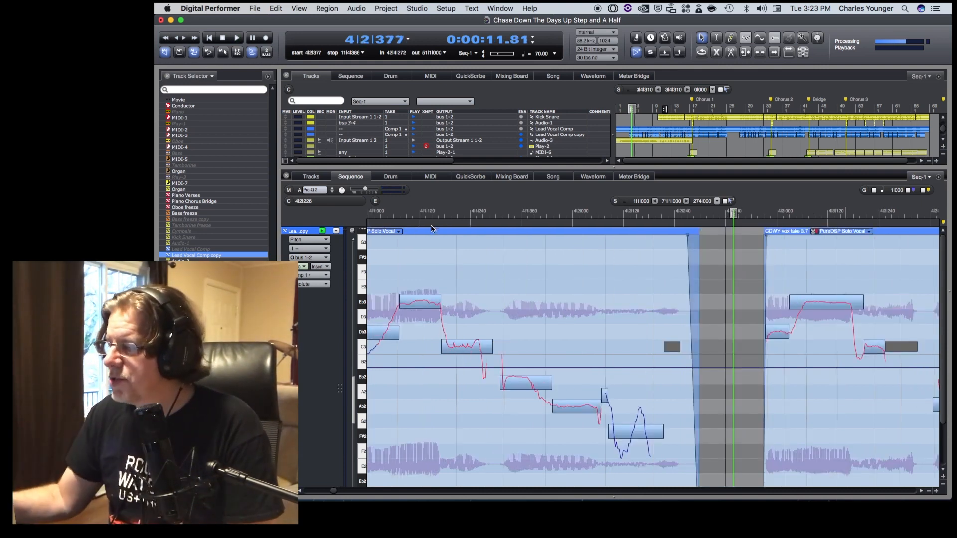
Set the playback start to 4|4|345, at the beginning of vox take 3.9, and play that phrase.
{"action": "left_click_drag", "start_coordinate": [333, 492], "coordinate": [341, 492]}
{"action": "left_click", "coordinate": [412, 251]}
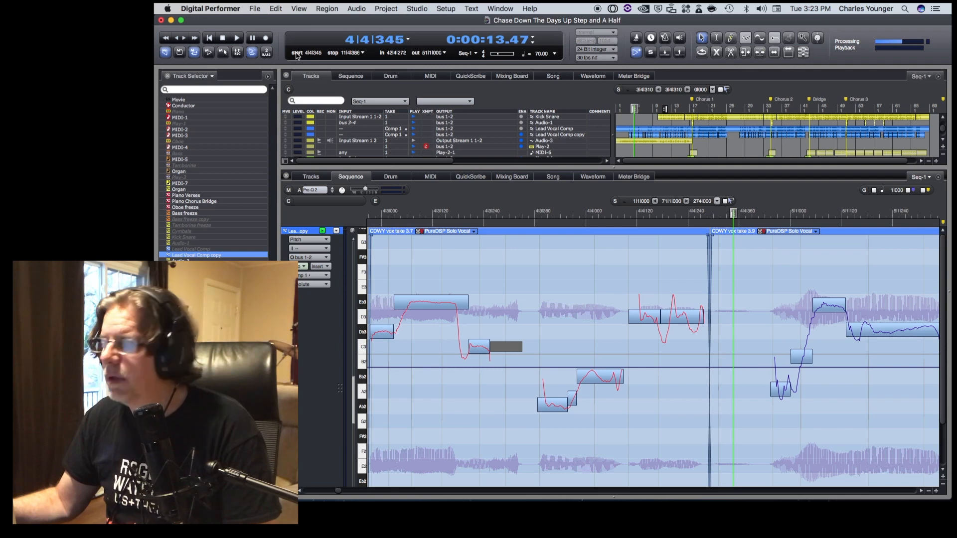
{"action": "key", "text": "space"}
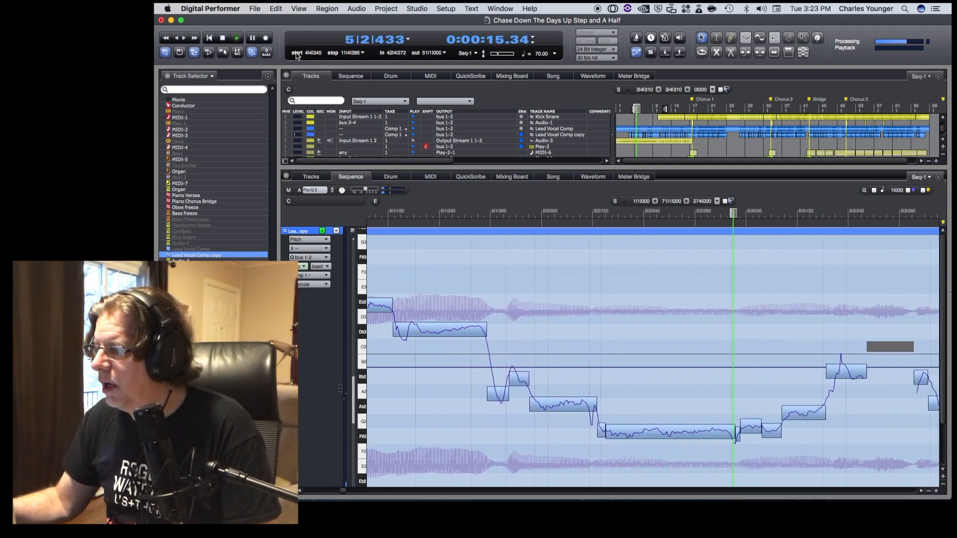
{"action": "key", "text": "space"}
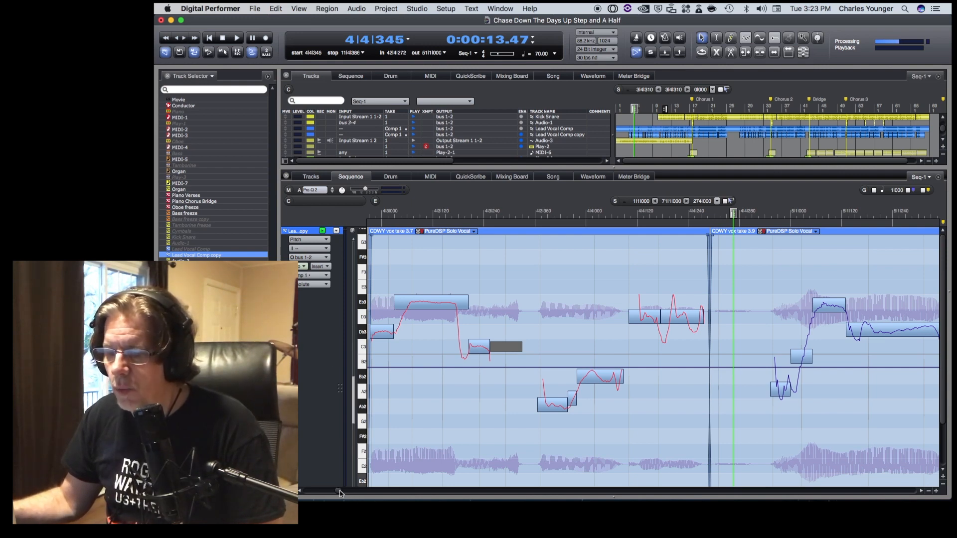
Centre the Eb3 note and the long Db3 note after it in vox take 3.9 on their pitches.
{"action": "left_click_drag", "start_coordinate": [340, 491], "coordinate": [343, 493]}
{"action": "scroll", "coordinate": [343, 494], "scroll_direction": "right", "scroll_amount": 3}
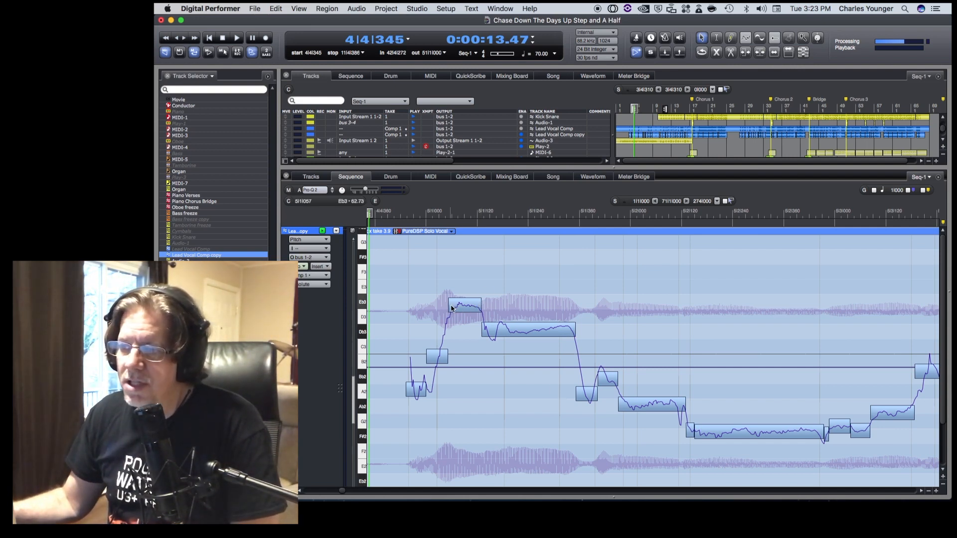
{"action": "left_click", "coordinate": [473, 311]}
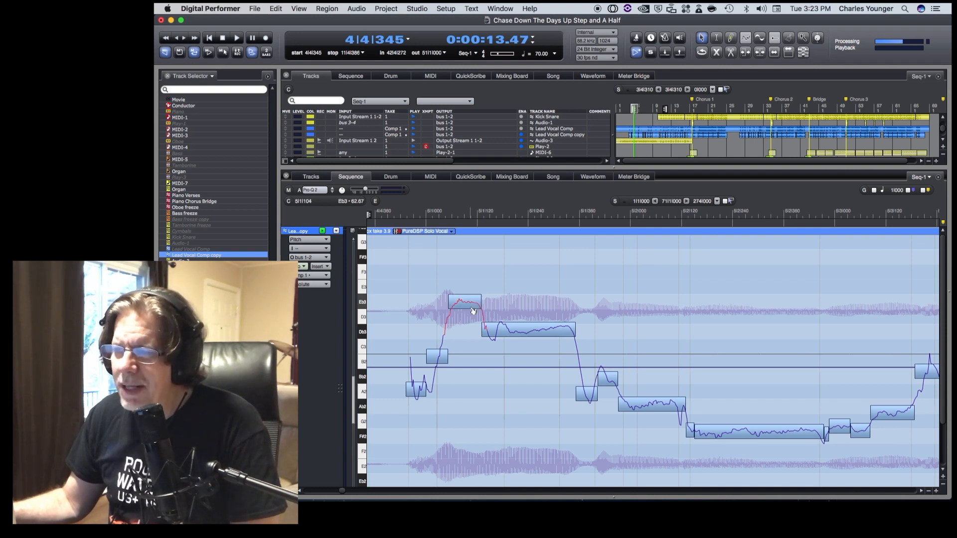
{"action": "left_click", "coordinate": [536, 333], "text": "shift"}
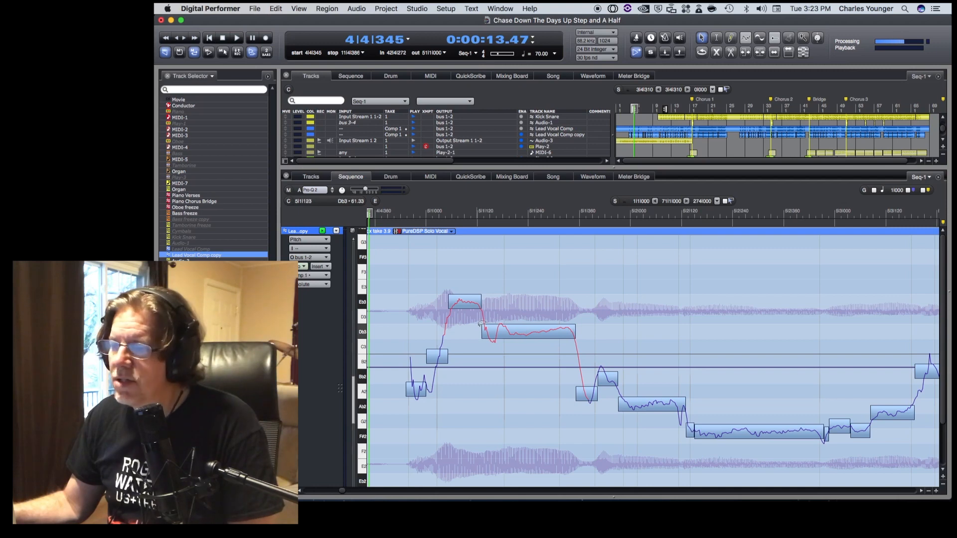
Move the boundary between the Eb3 and Db3 notes in take 3.9 to where Db3 steadies, trim the Db3 note's end, and play the result.
{"action": "left_click_drag", "start_coordinate": [484, 329], "coordinate": [497, 332]}
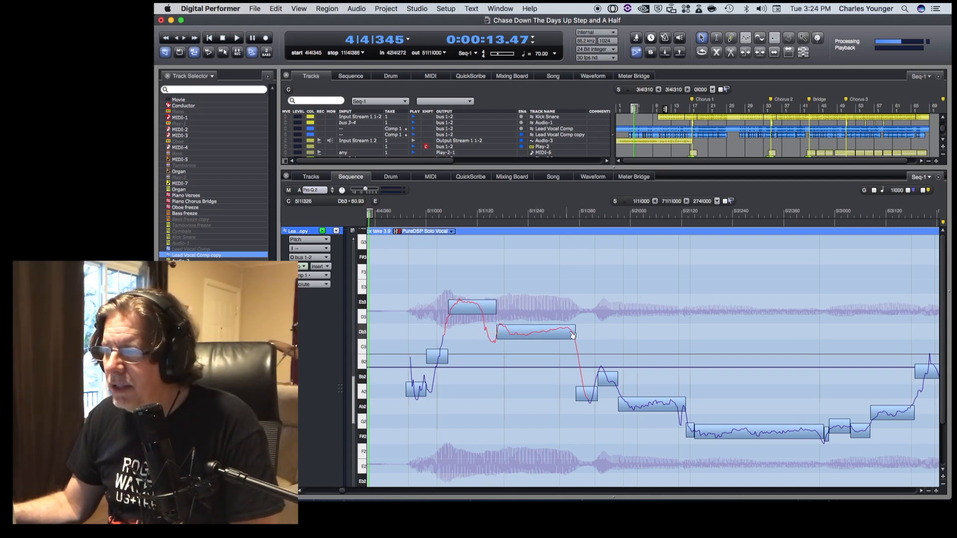
{"action": "left_click_drag", "start_coordinate": [573, 335], "coordinate": [573, 332]}
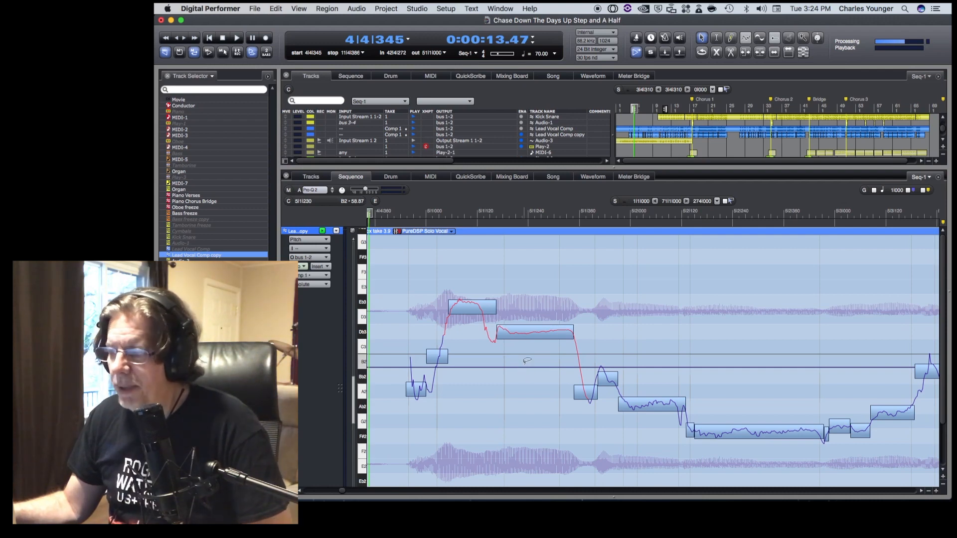
{"action": "key", "text": "space"}
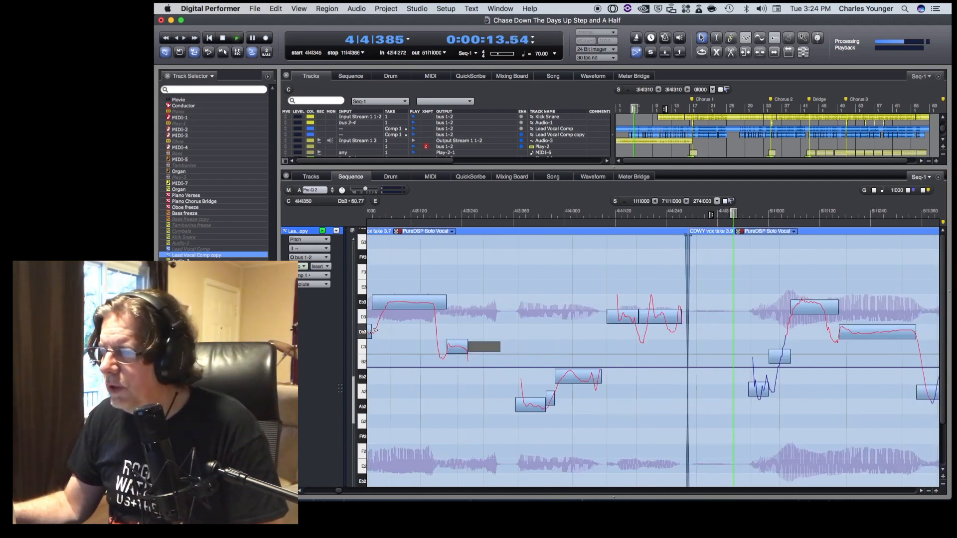
{"action": "key", "text": "space"}
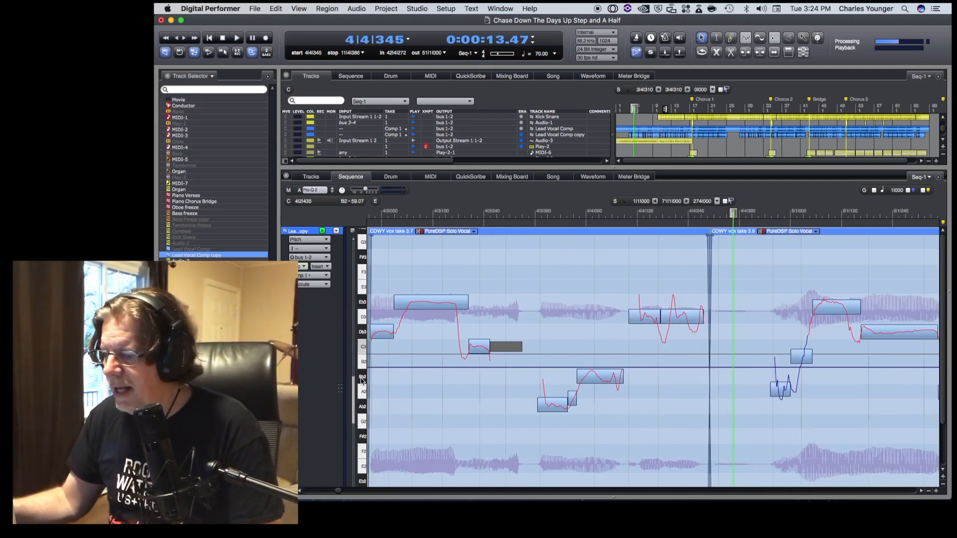
Tighten both boundaries of the Ab2 note in take 3.9 and centre it on pitch, undoing the flattening of its curve.
{"action": "left_click_drag", "start_coordinate": [341, 493], "coordinate": [345, 494]}
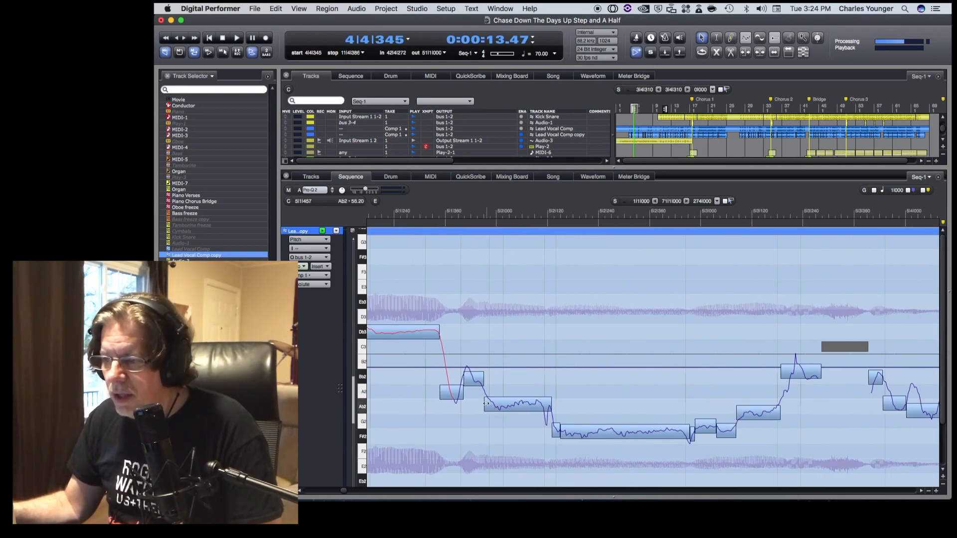
{"action": "left_click_drag", "start_coordinate": [486, 403], "coordinate": [489, 402]}
{"action": "left_click", "coordinate": [508, 404], "text": "shift"}
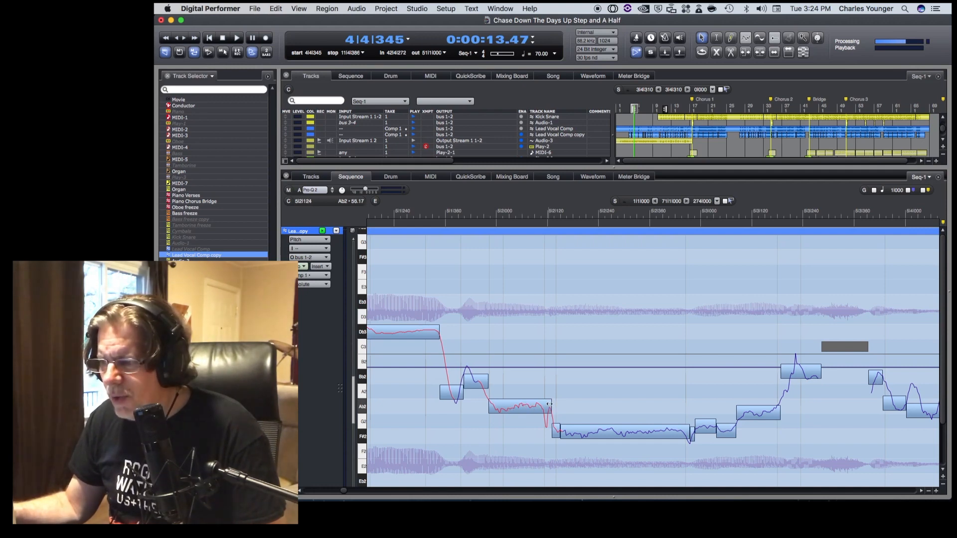
{"action": "left_click_drag", "start_coordinate": [549, 405], "coordinate": [540, 407]}
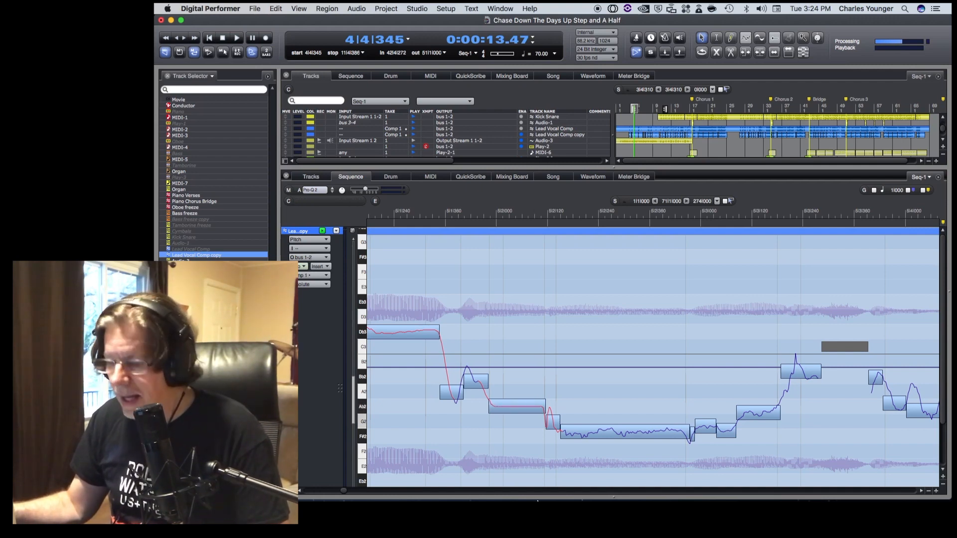
{"action": "key", "text": "super+z"}
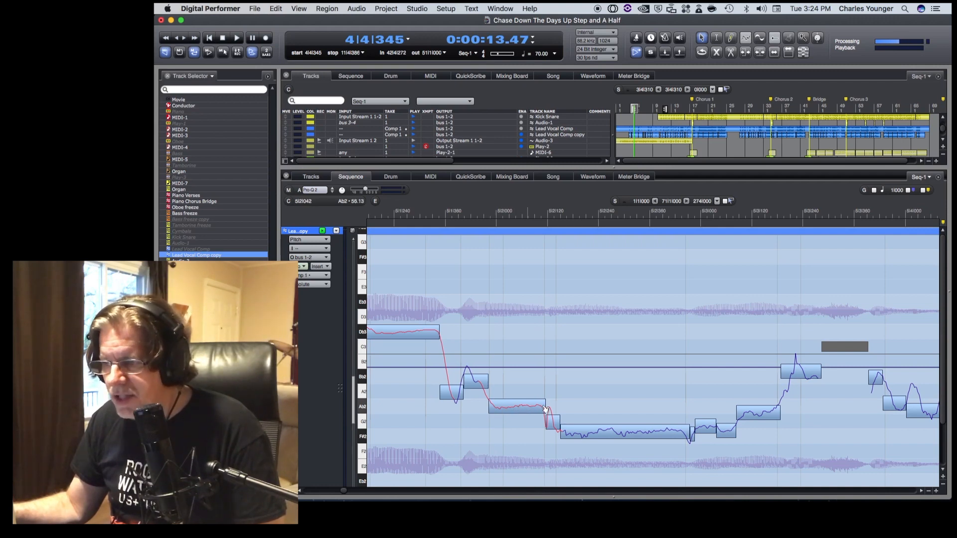
Centre the long low note on F#2, extend the following G2 note and lower it to F#2, and centre the next note on Ab2.
{"action": "left_click_drag", "start_coordinate": [594, 430], "coordinate": [593, 441]}
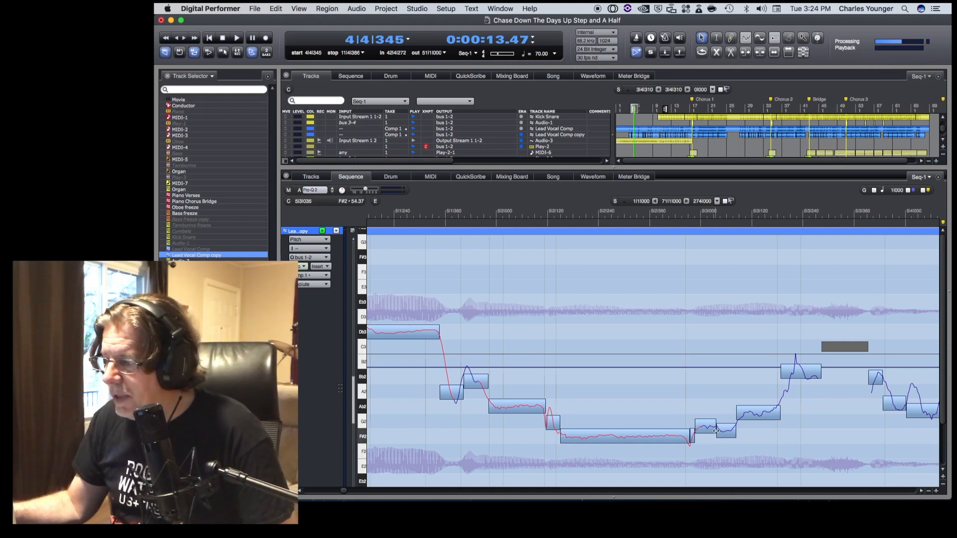
{"action": "left_click_drag", "start_coordinate": [716, 430], "coordinate": [681, 437]}
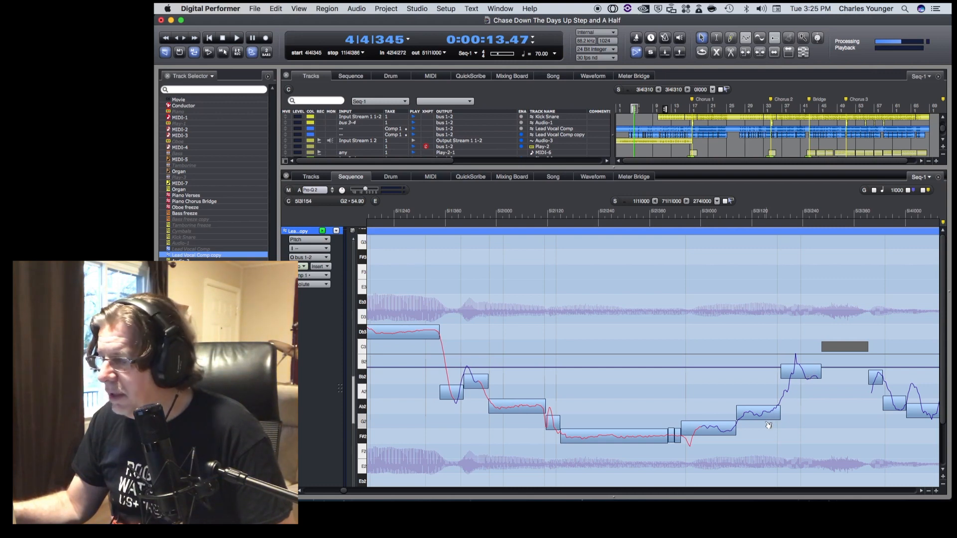
{"action": "left_click_drag", "start_coordinate": [766, 419], "coordinate": [718, 436]}
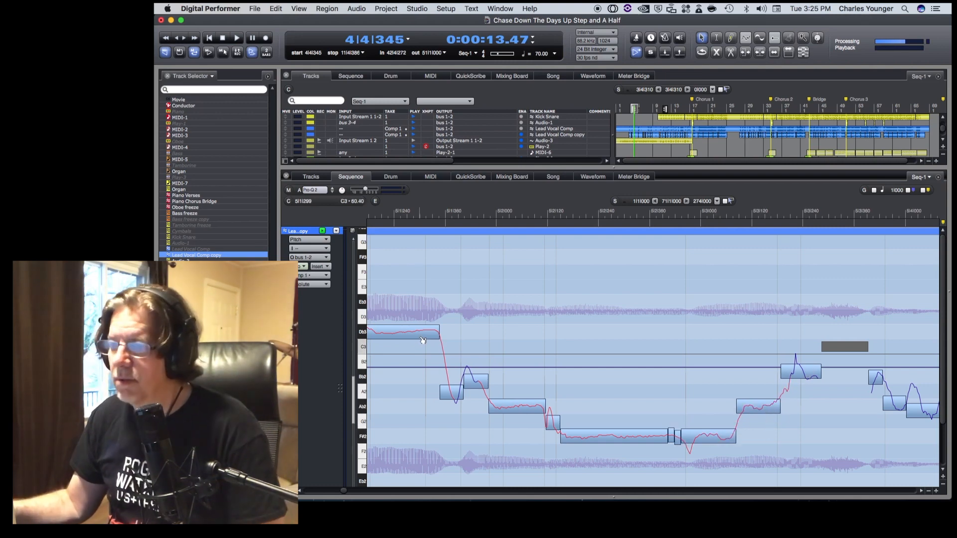
Play vox take 3.9 twice from 4|4|345 to check its corrected Ab2 and F#2 notes.
{"action": "key", "text": "space"}
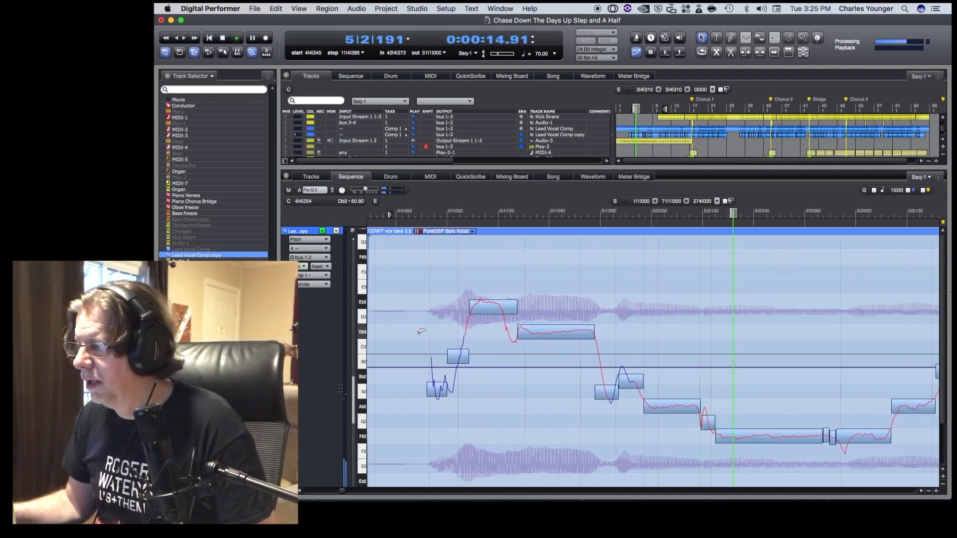
{"action": "key", "text": "space"}
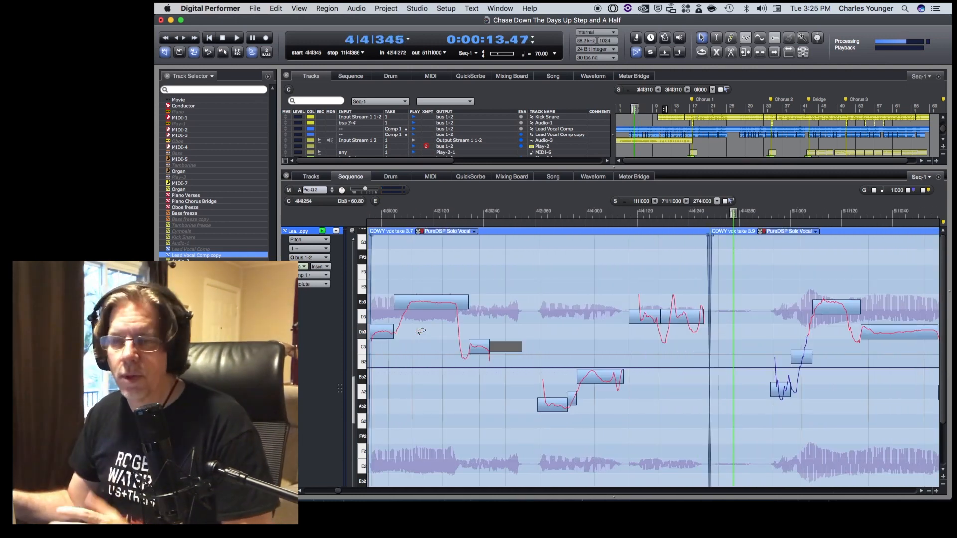
{"action": "key", "text": "space"}
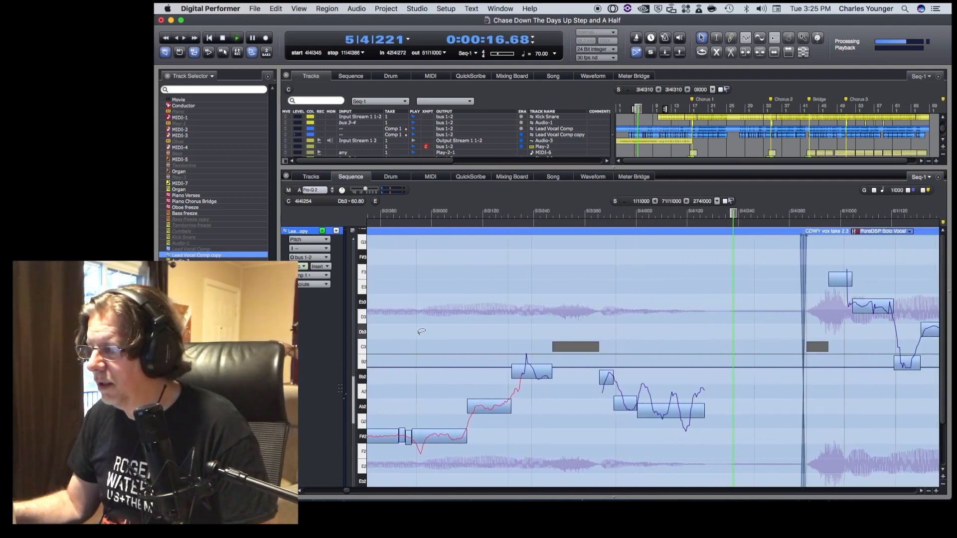
{"action": "key", "text": "space"}
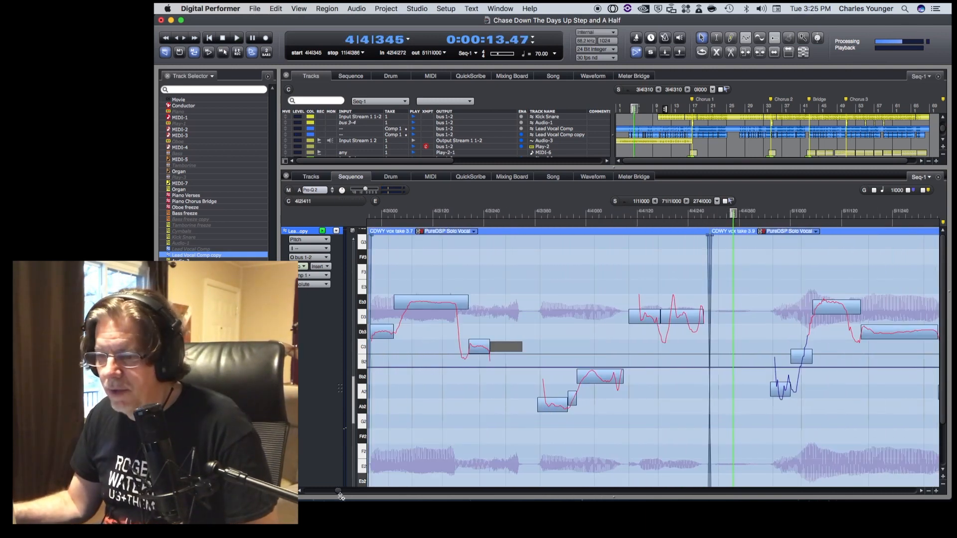
Redraw the boundaries of the last three notes in take 3.9 so each one matches a swing of the vibrato.
{"action": "left_click_drag", "start_coordinate": [338, 494], "coordinate": [352, 497]}
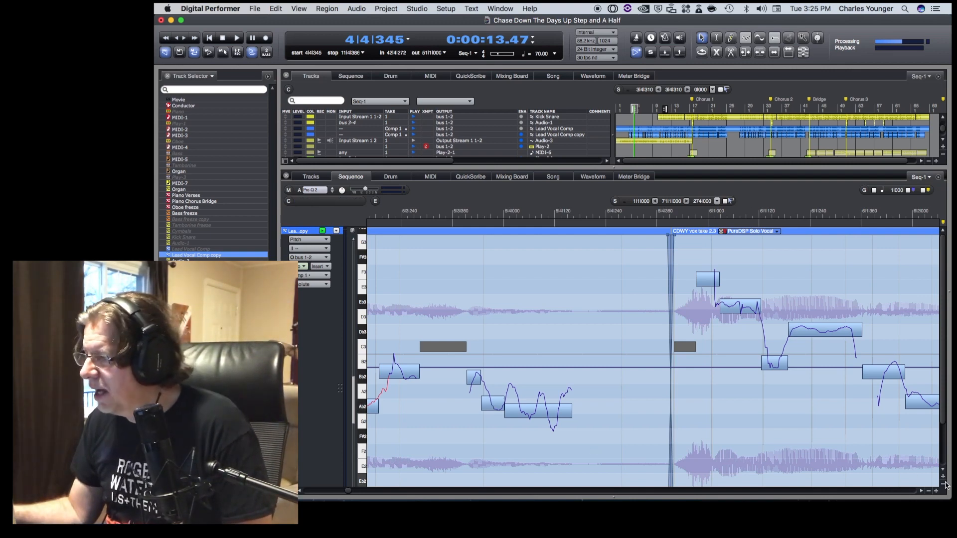
{"action": "scroll", "coordinate": [929, 481], "scroll_direction": "down", "scroll_amount": 3}
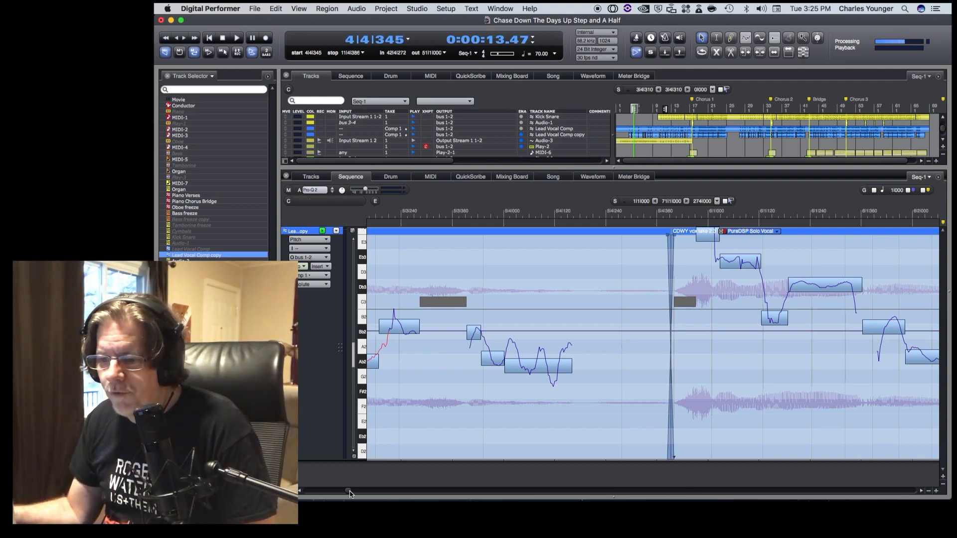
{"action": "left_click_drag", "start_coordinate": [350, 493], "coordinate": [349, 494]}
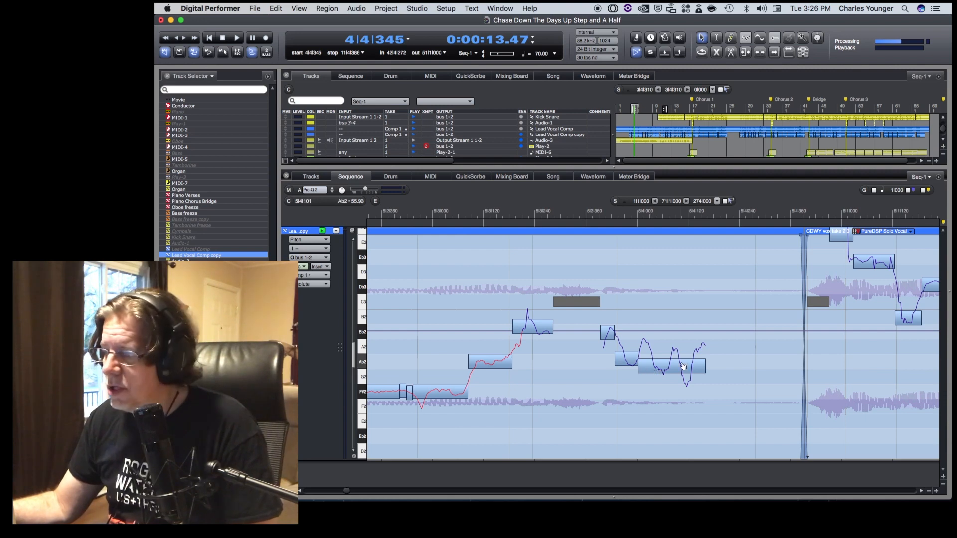
{"action": "left_click_drag", "start_coordinate": [638, 363], "coordinate": [653, 363]}
{"action": "left_click_drag", "start_coordinate": [656, 364], "coordinate": [632, 351]}
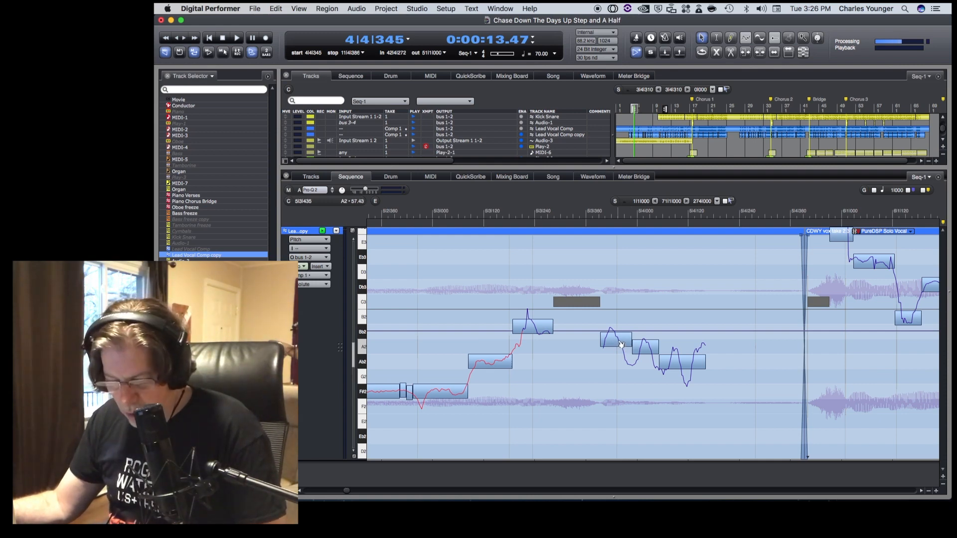
Lower the first two vibrato notes at the end of take 3.9 between A2 and Ab2, and centre the last one on Ab2.
{"action": "left_click_drag", "start_coordinate": [621, 345], "coordinate": [620, 357]}
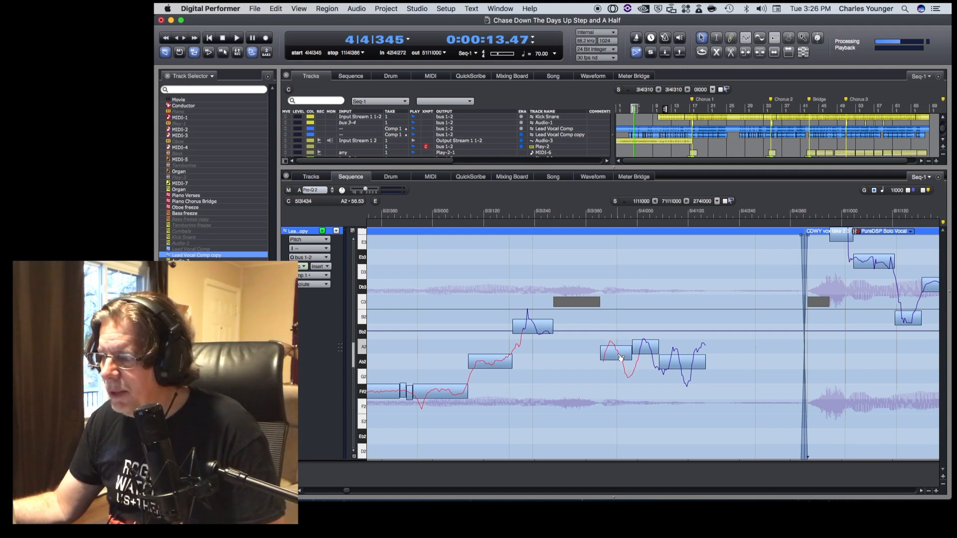
{"action": "left_click_drag", "start_coordinate": [652, 350], "coordinate": [653, 352]}
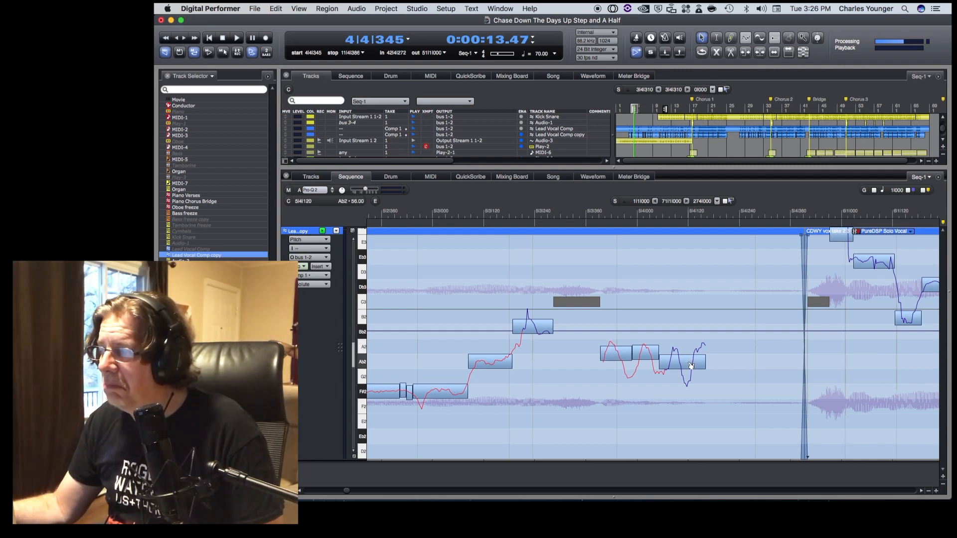
{"action": "left_click_drag", "start_coordinate": [691, 364], "coordinate": [691, 364]}
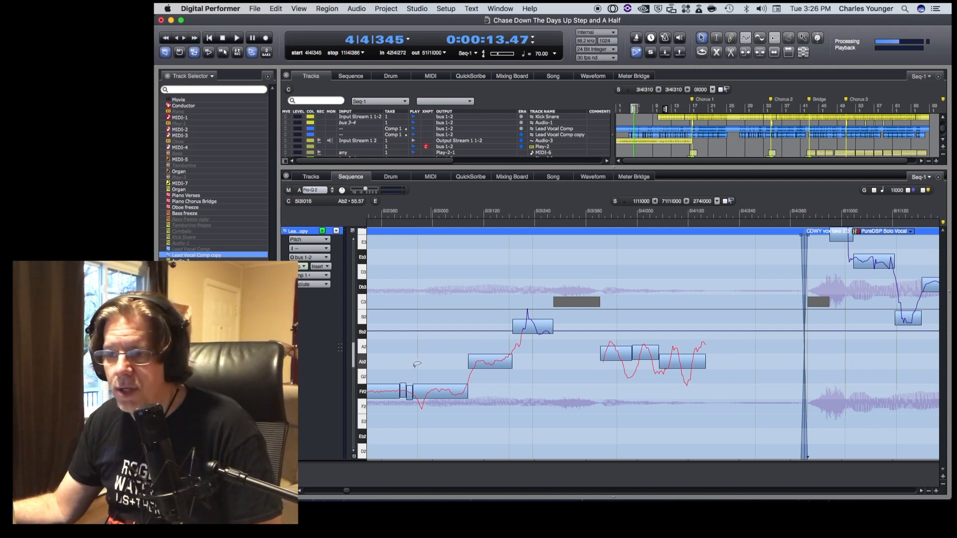
Play back the take 3.9 phrase and set the playback start to 5|4|385, at the beginning of vox take 2.3.
{"action": "key", "text": "space"}
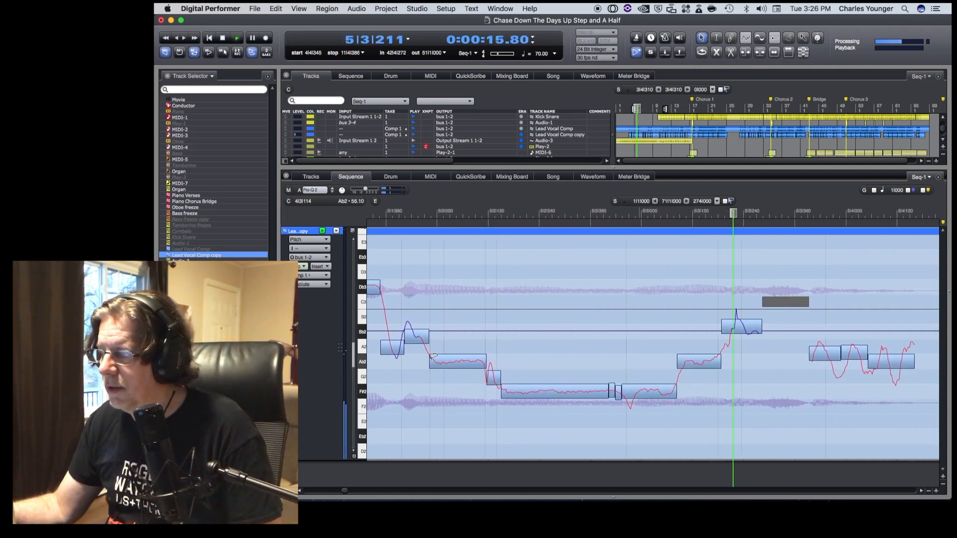
{"action": "key", "text": "space"}
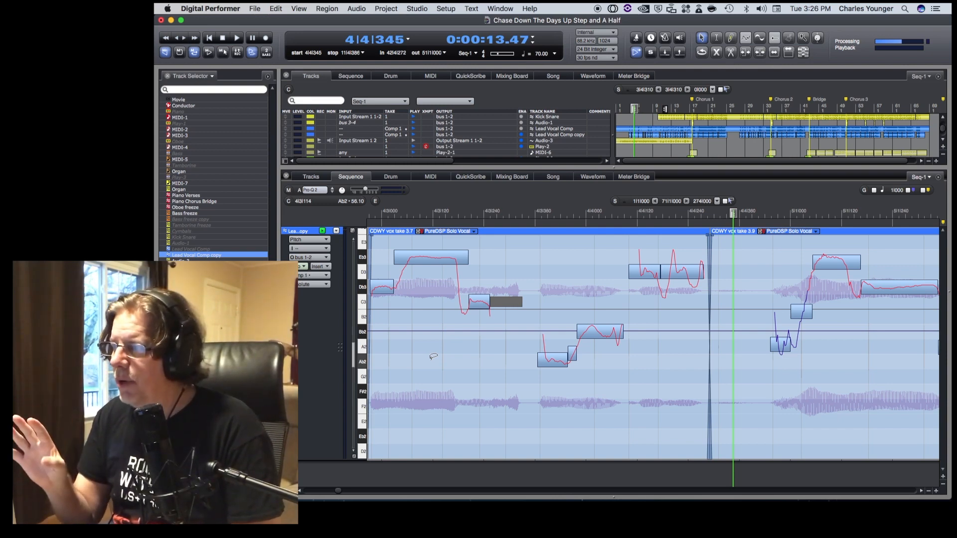
{"action": "key", "text": "space"}
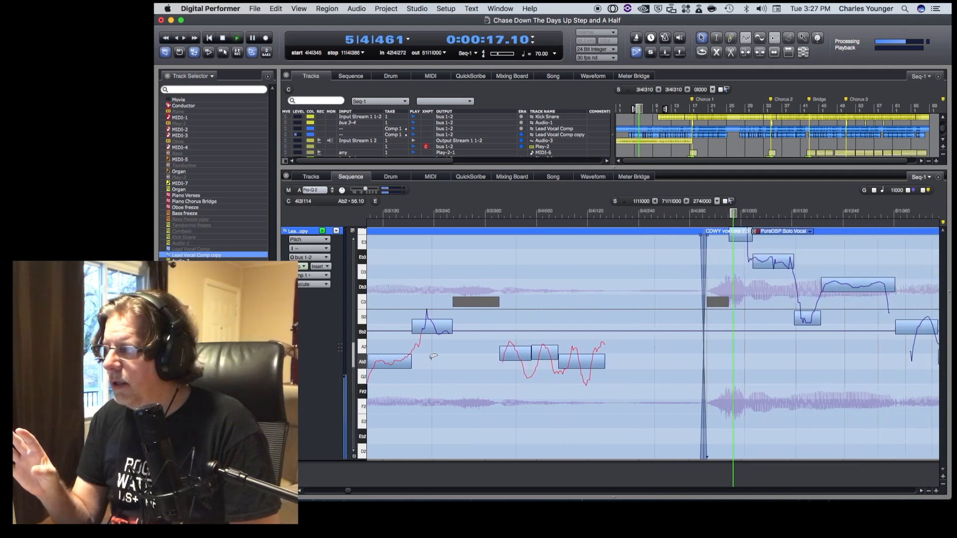
{"action": "key", "text": "space"}
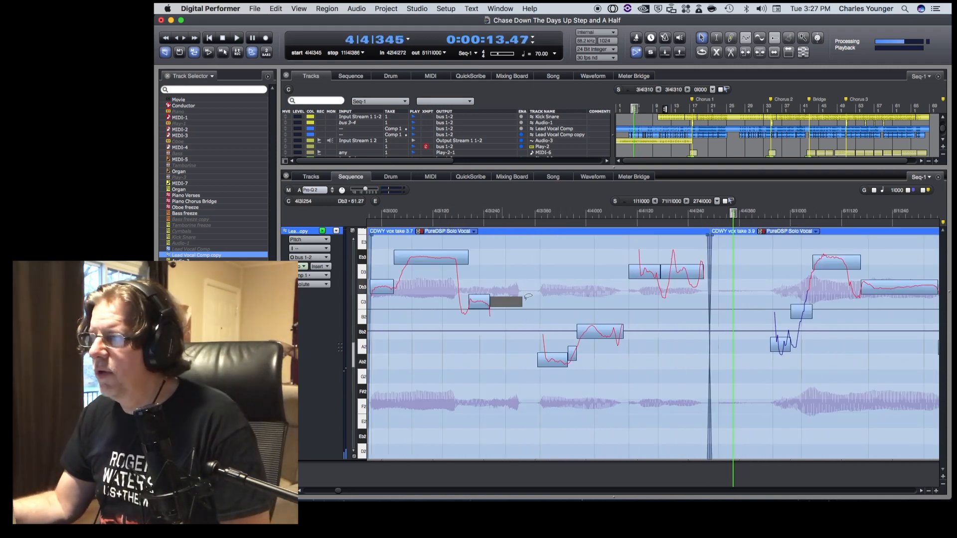
{"action": "key", "text": "space"}
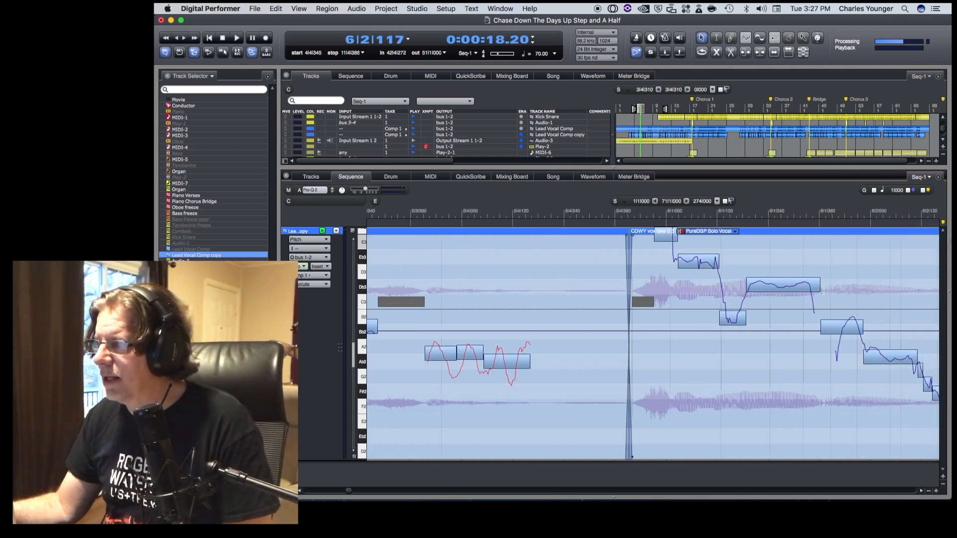
{"action": "key", "text": "space"}
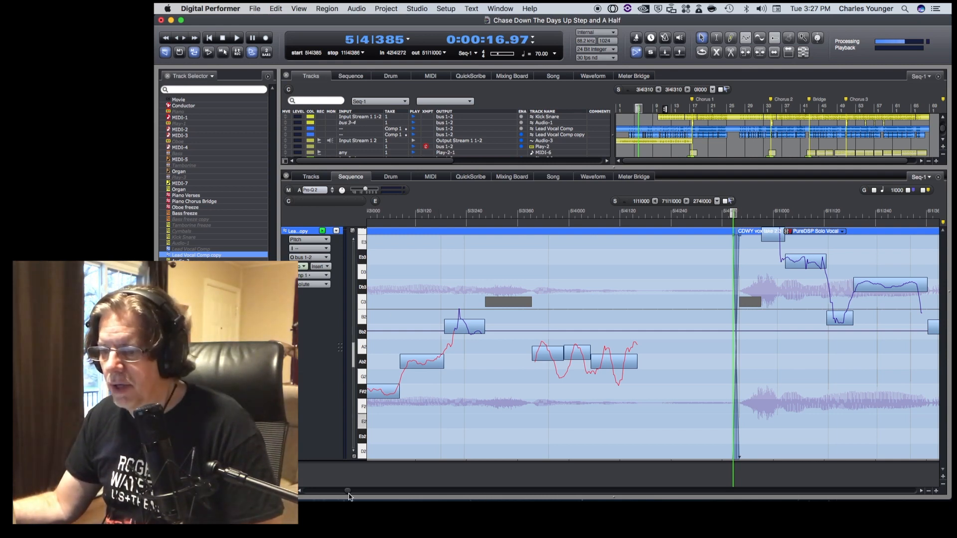
Adjust the boundaries of the Eb3 note in take 2.3, splitting off its ending and starting the long Db3 note right after it.
{"action": "left_click_drag", "start_coordinate": [348, 492], "coordinate": [351, 493]}
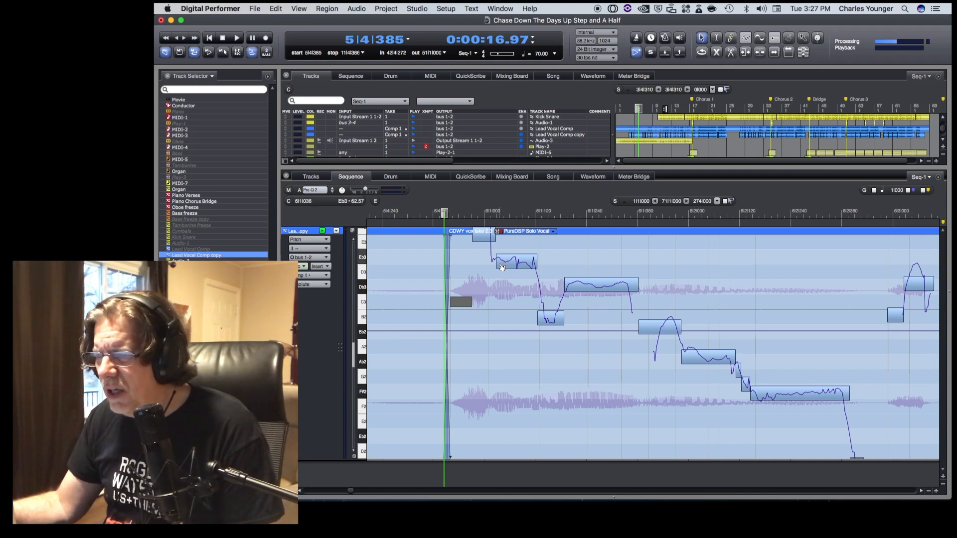
{"action": "mouse_move", "coordinate": [498, 263]}
{"action": "left_mouse_down"}
{"action": "mouse_move", "coordinate": [475, 263]}
{"action": "mouse_move", "coordinate": [494, 263]}
{"action": "left_mouse_up"}
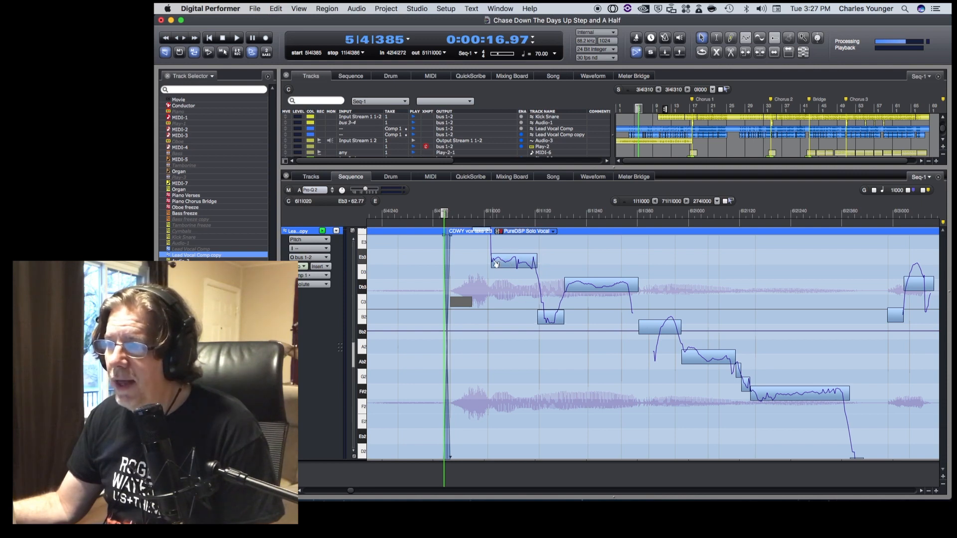
{"action": "left_click_drag", "start_coordinate": [536, 259], "coordinate": [517, 265]}
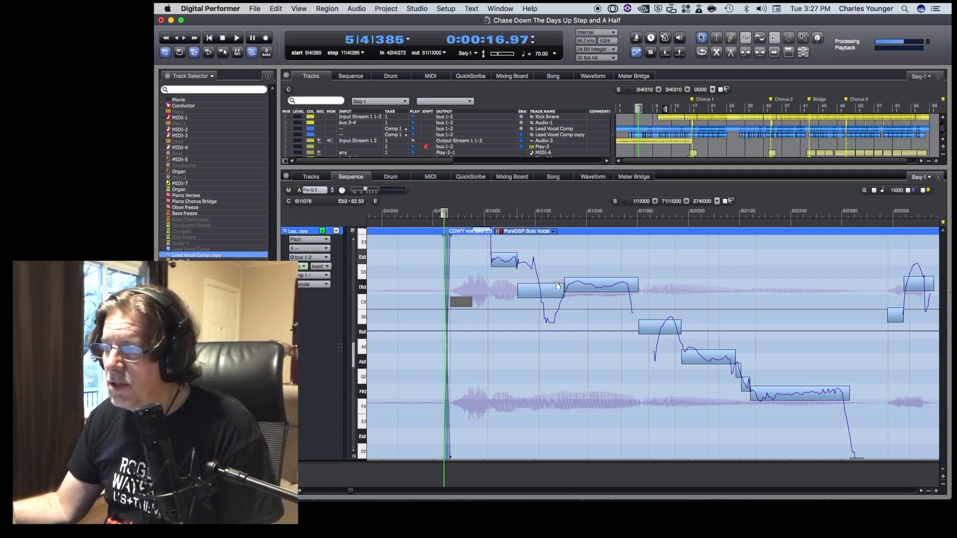
{"action": "left_click_drag", "start_coordinate": [564, 291], "coordinate": [535, 281]}
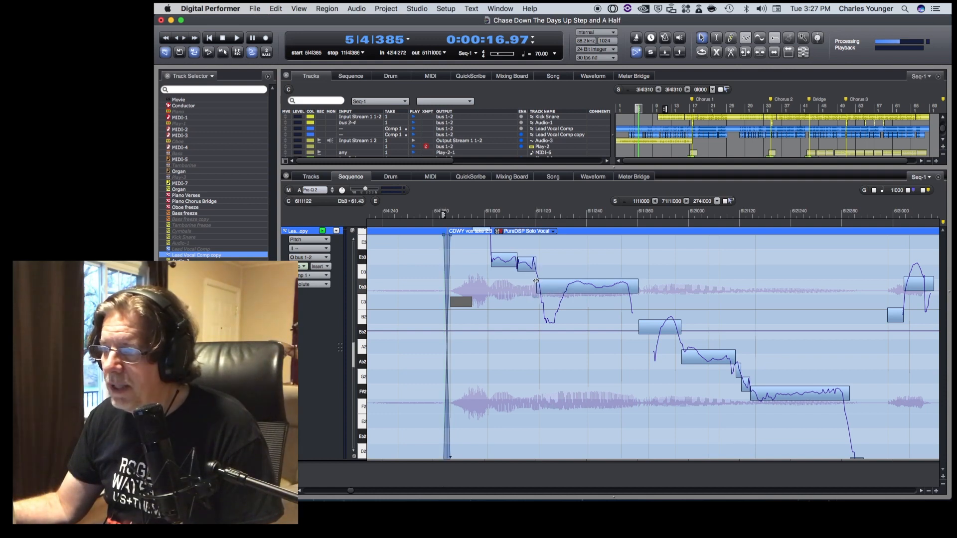
Centre the Eb3 note in take 2.3 on its pitch and raise the short fragment after it to Eb3.
{"action": "left_click", "coordinate": [514, 264]}
{"action": "key", "text": "space"}
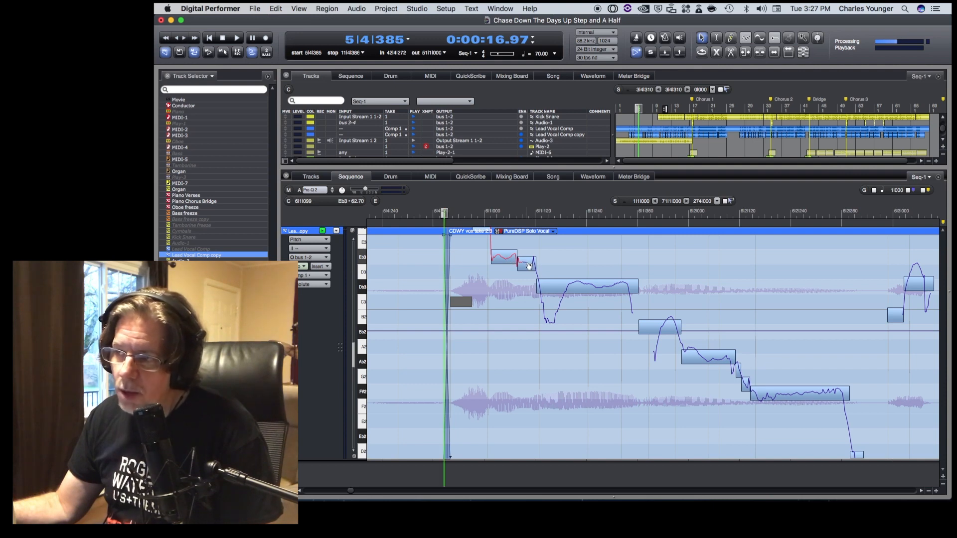
{"action": "left_click_drag", "start_coordinate": [528, 265], "coordinate": [529, 263]}
{"action": "key", "text": "space"}
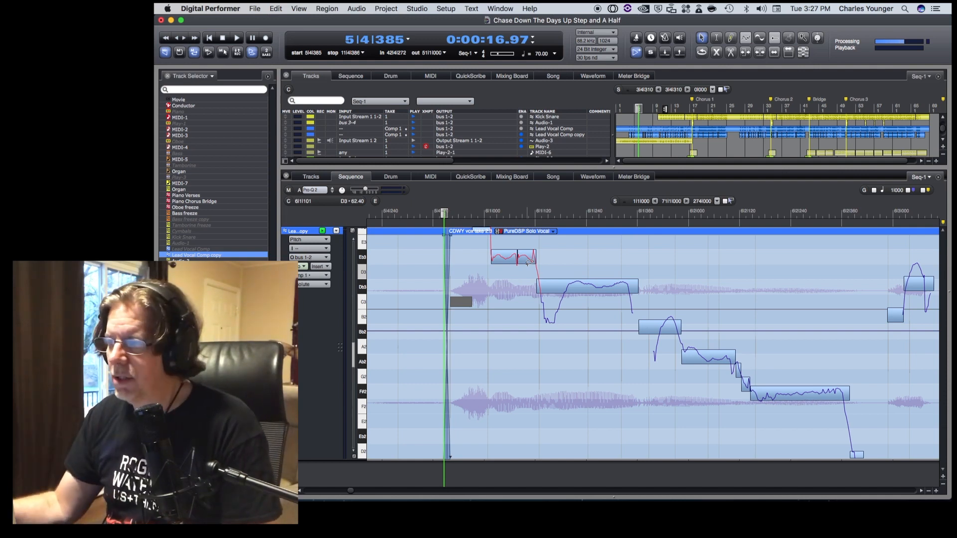
Move the start of the long Db3 note in take 2.3 to where its pitch curve steadies after the dip.
{"action": "left_click_drag", "start_coordinate": [538, 285], "coordinate": [567, 286]}
{"action": "key", "text": "space"}
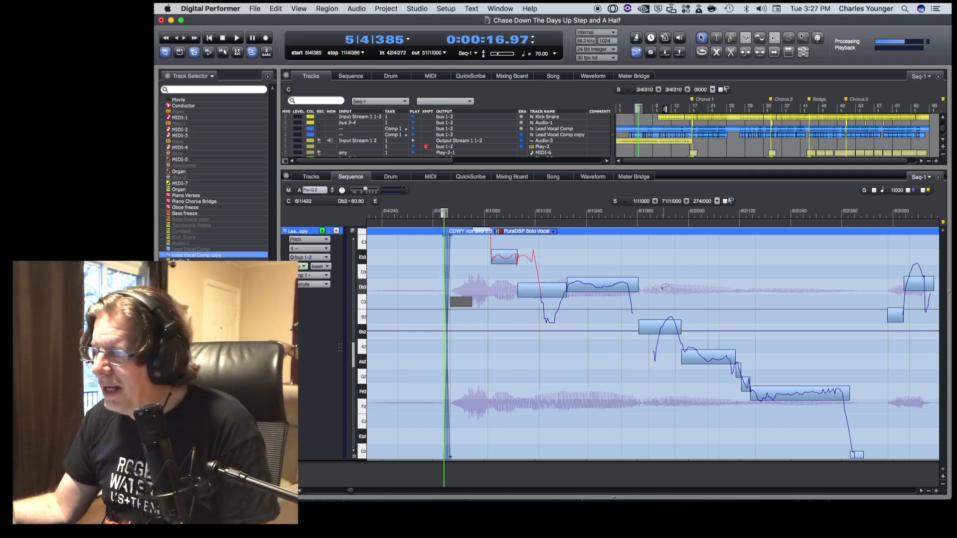
Centre the long Db3 note in take 2.3 on its pitch, and fit the following note to its arched curve at B2.
{"action": "left_click_drag", "start_coordinate": [638, 287], "coordinate": [610, 292]}
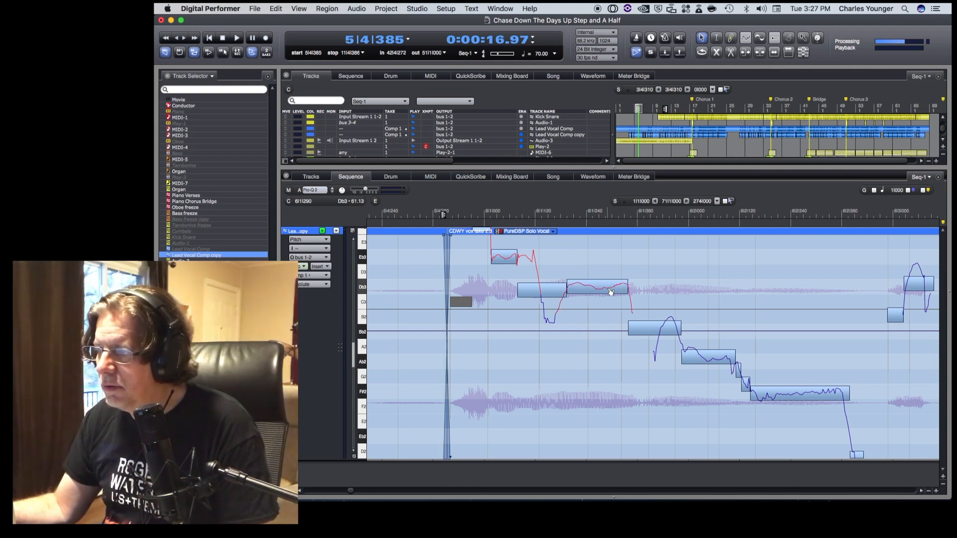
{"action": "key", "text": "space"}
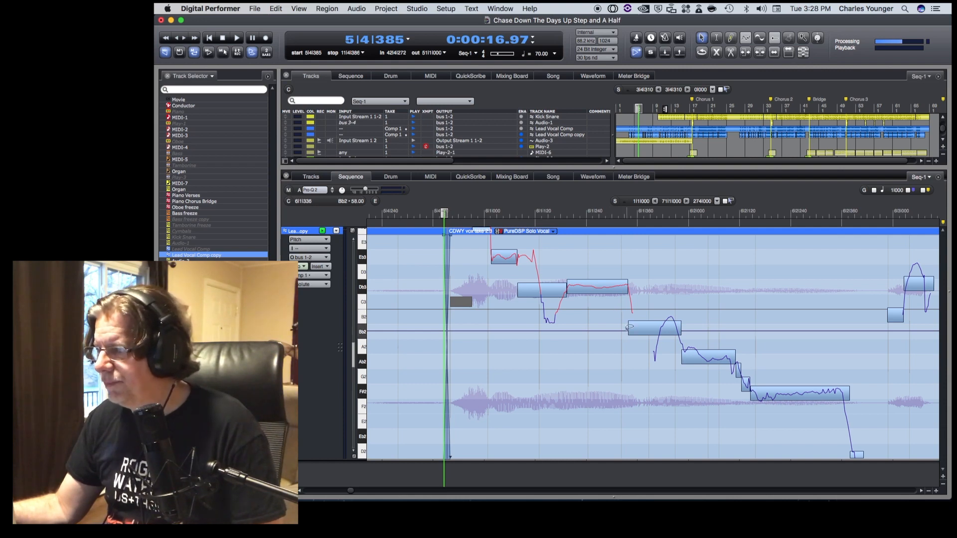
{"action": "left_click_drag", "start_coordinate": [628, 329], "coordinate": [677, 318]}
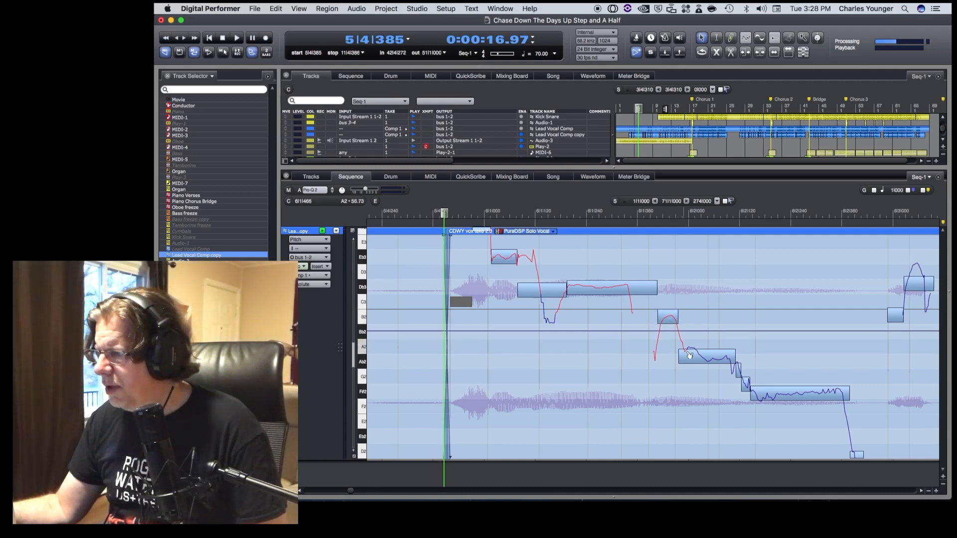
{"action": "left_click_drag", "start_coordinate": [680, 356], "coordinate": [683, 356]}
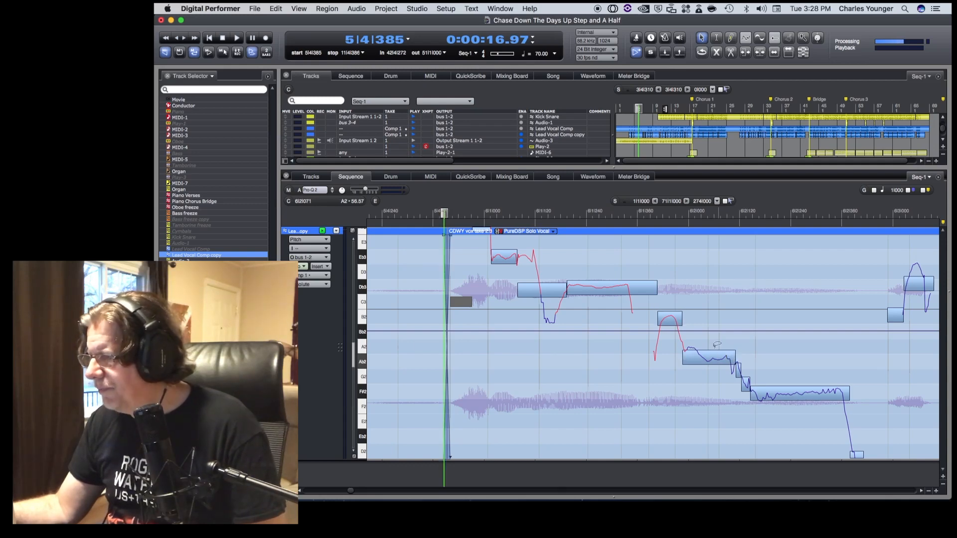
Play back the take 2.3 phrase from 5|4|385 to check the edited Db3 and B2 notes.
{"action": "key", "text": "space"}
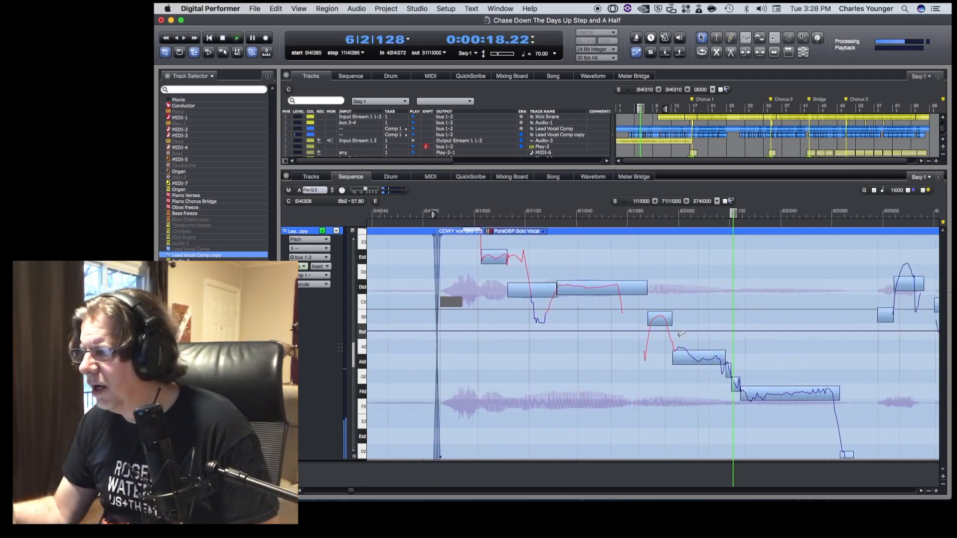
{"action": "key", "text": "space"}
{"action": "key", "text": "Return"}
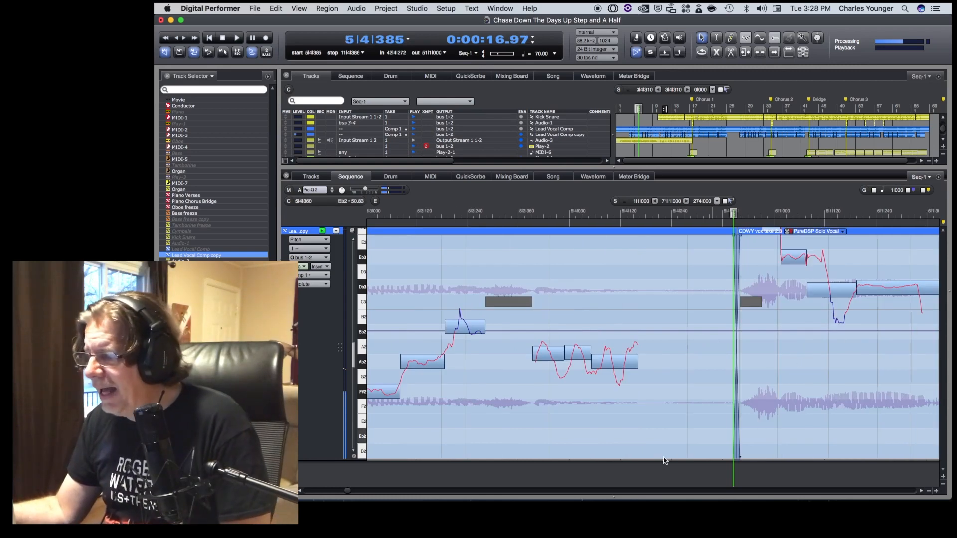
{"action": "left_click_drag", "start_coordinate": [344, 493], "coordinate": [353, 494]}
{"action": "key", "text": "space"}
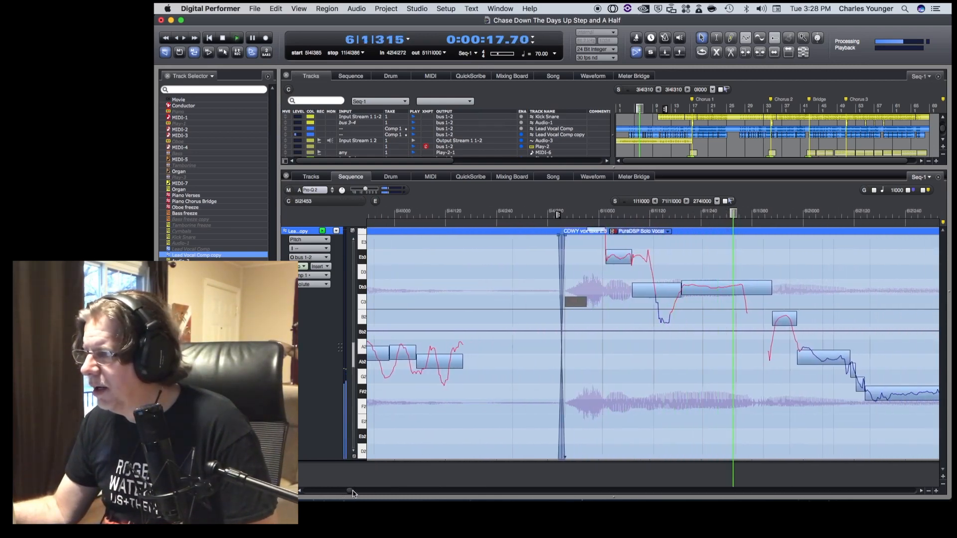
{"action": "key", "text": "space"}
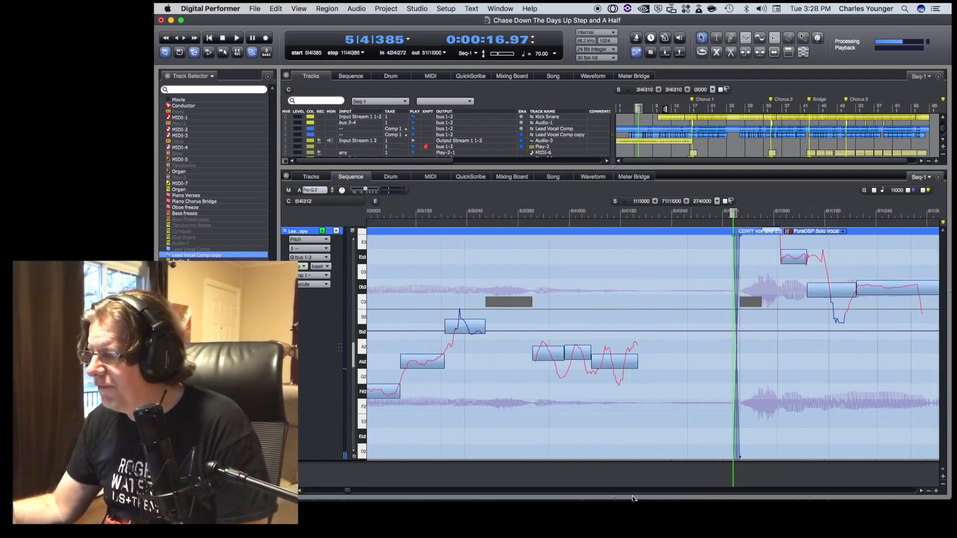
End the Ab2 note in take 2.3 just before its closing wobble, centre it on Ab2, and play the phrase back.
{"action": "scroll", "coordinate": [362, 493], "scroll_direction": "right", "scroll_amount": 10}
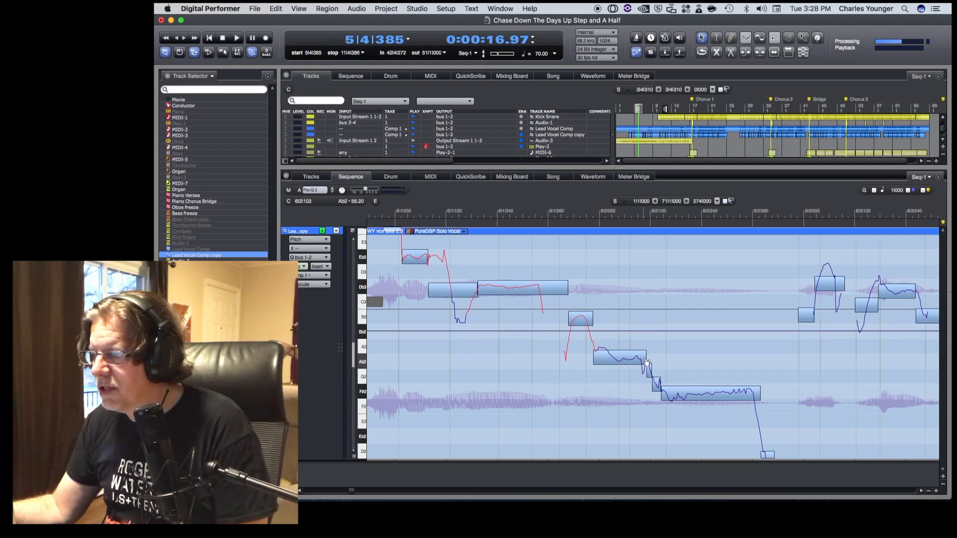
{"action": "left_click_drag", "start_coordinate": [642, 360], "coordinate": [626, 379]}
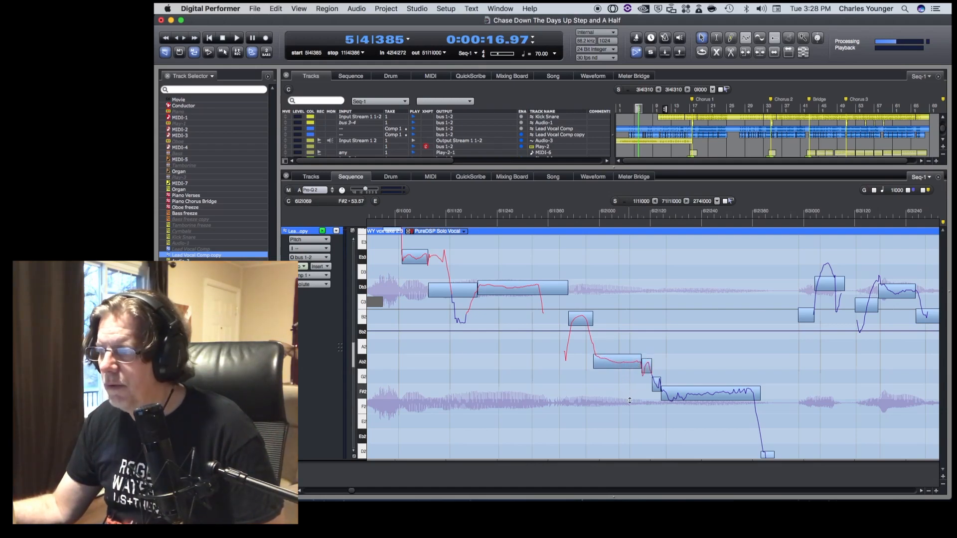
{"action": "key", "text": "space"}
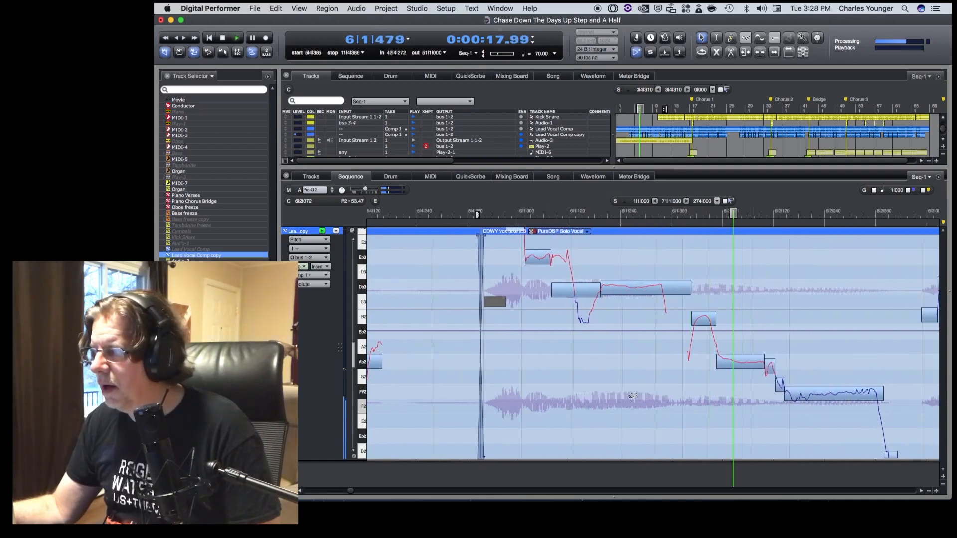
{"action": "key", "text": "space"}
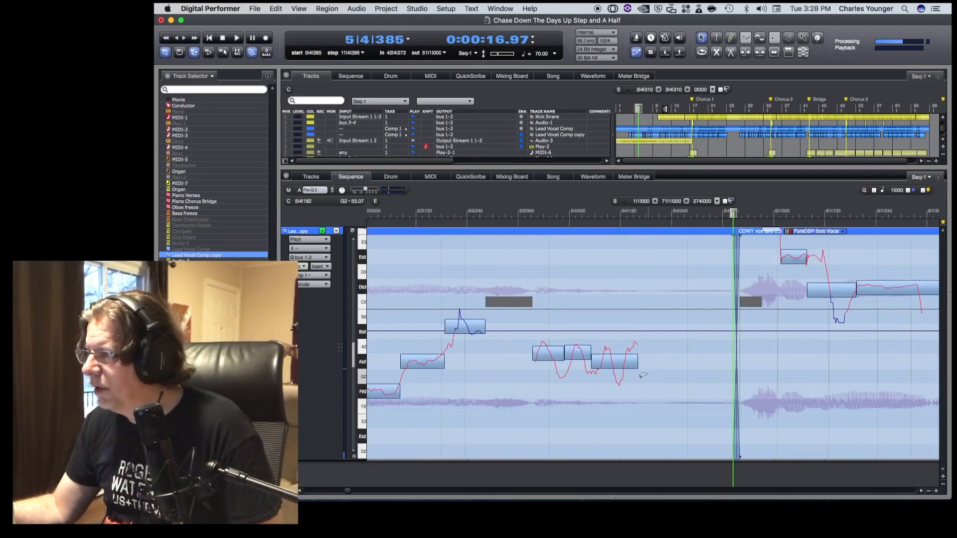
Fit the long F#2 note in take 2.3 between the preceding slide and the final pitch drop, and centre it on F#2.
{"action": "left_click_drag", "start_coordinate": [348, 490], "coordinate": [353, 490]}
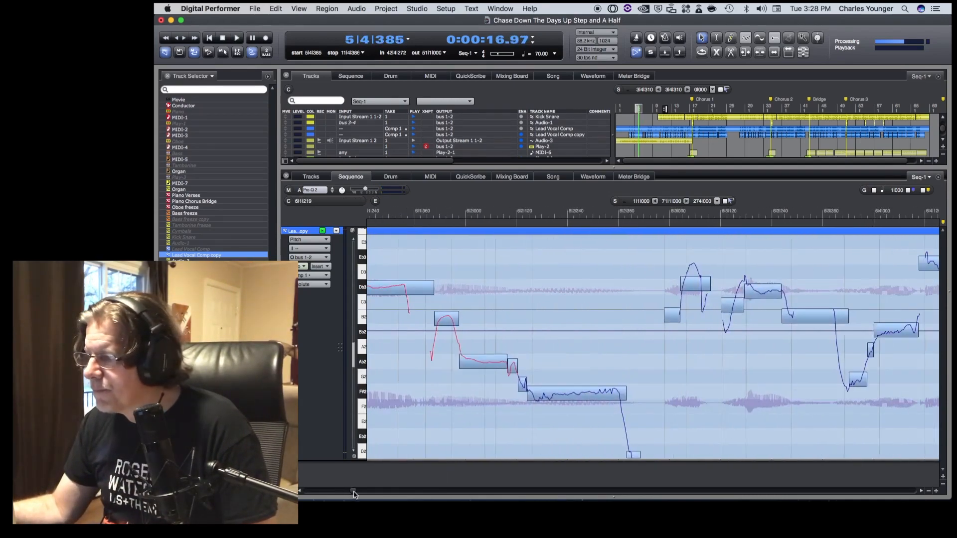
{"action": "left_click_drag", "start_coordinate": [527, 394], "coordinate": [518, 393]}
{"action": "left_click_drag", "start_coordinate": [627, 394], "coordinate": [621, 394]}
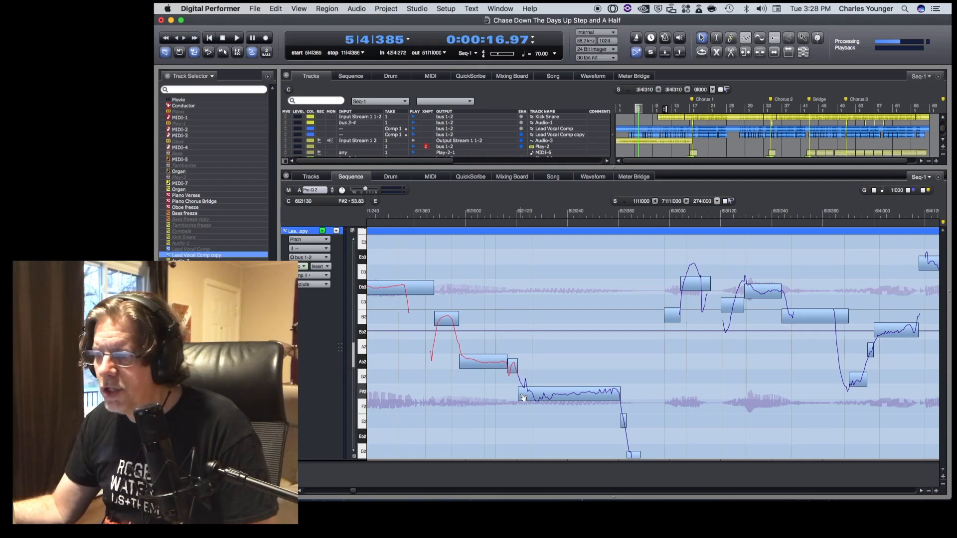
{"action": "left_click_drag", "start_coordinate": [519, 394], "coordinate": [558, 394]}
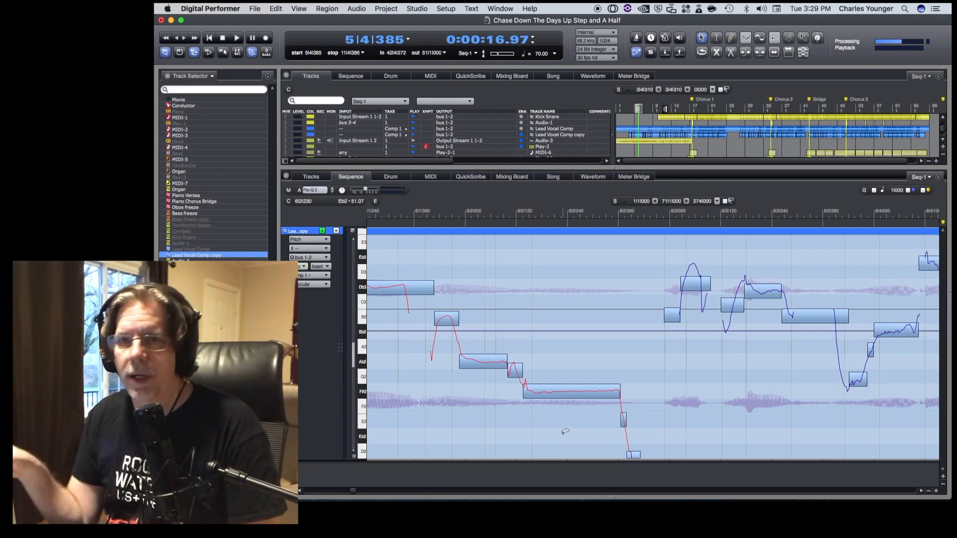
Replay the take 2.3 phrase several times from 5|4|385 to judge the corrected descending notes.
{"action": "key", "text": "space"}
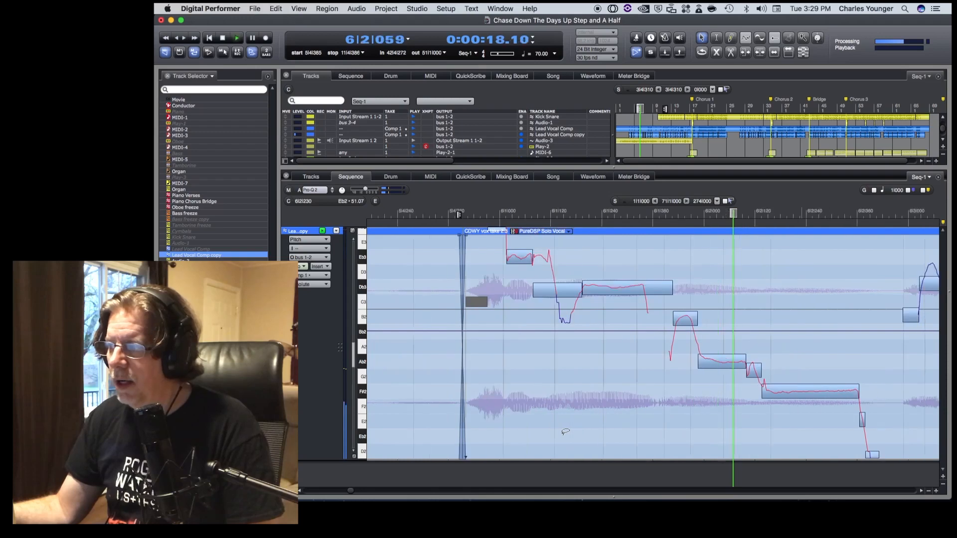
{"action": "key", "text": "space"}
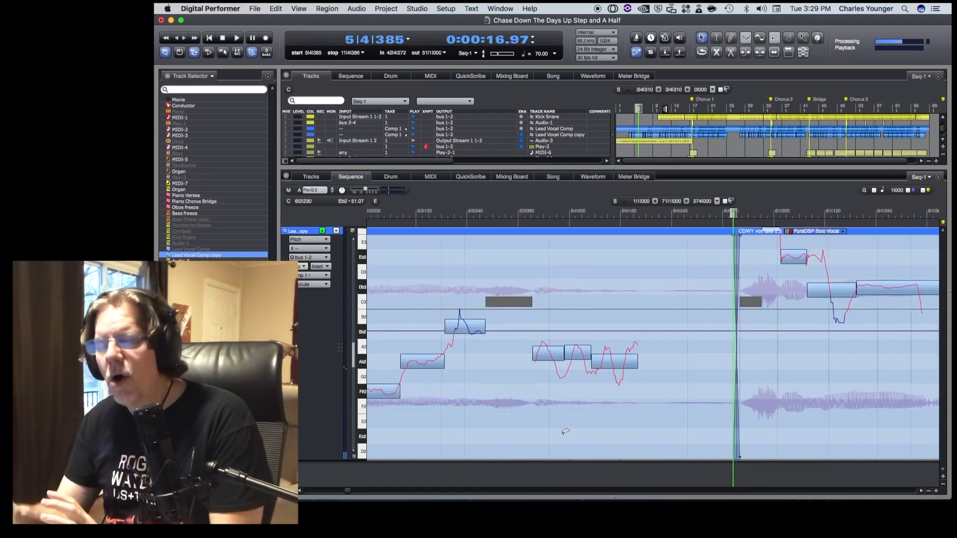
{"action": "key", "text": "space"}
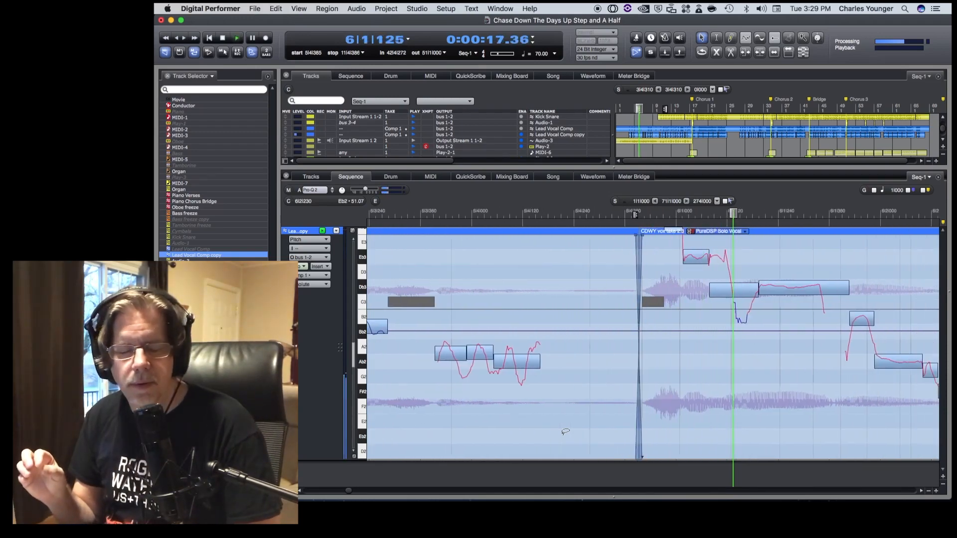
{"action": "key", "text": "space"}
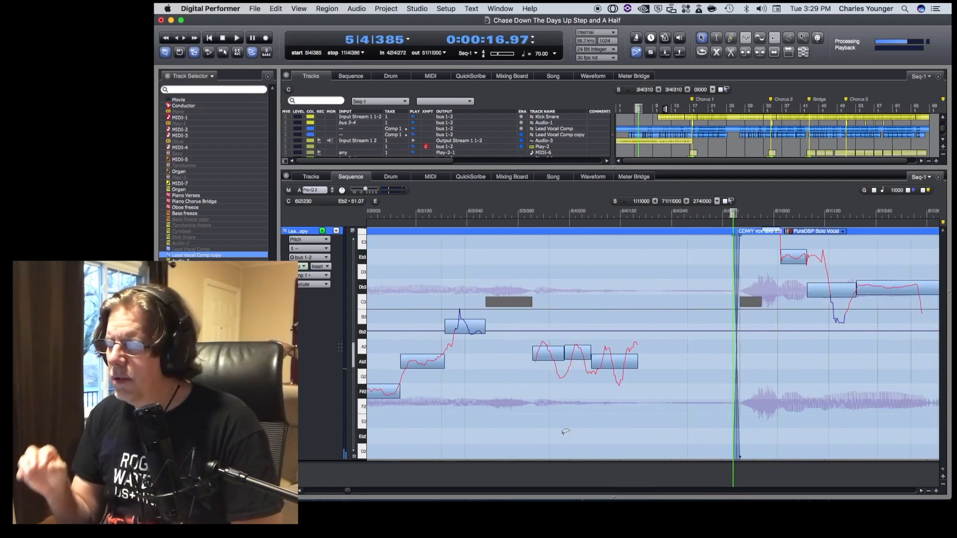
{"action": "key", "text": "space"}
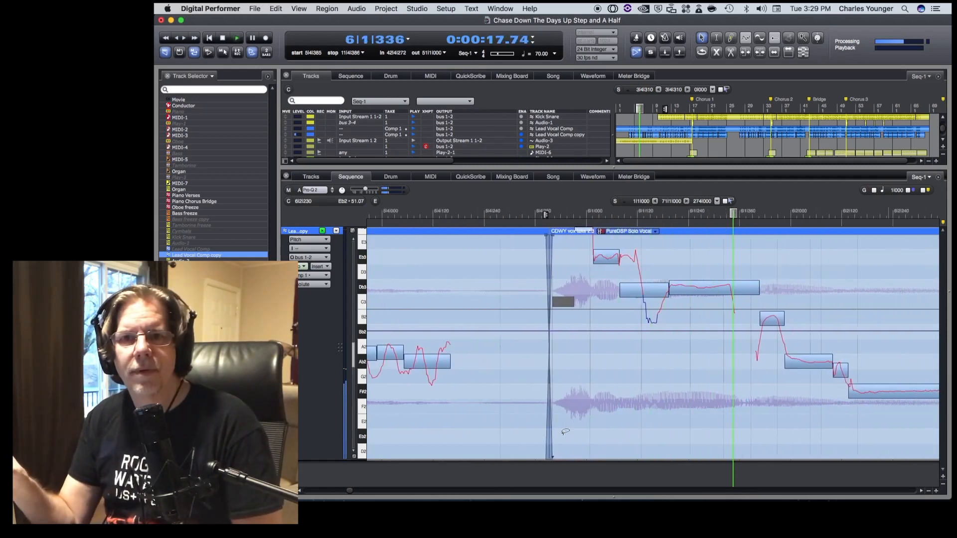
{"action": "key", "text": "space"}
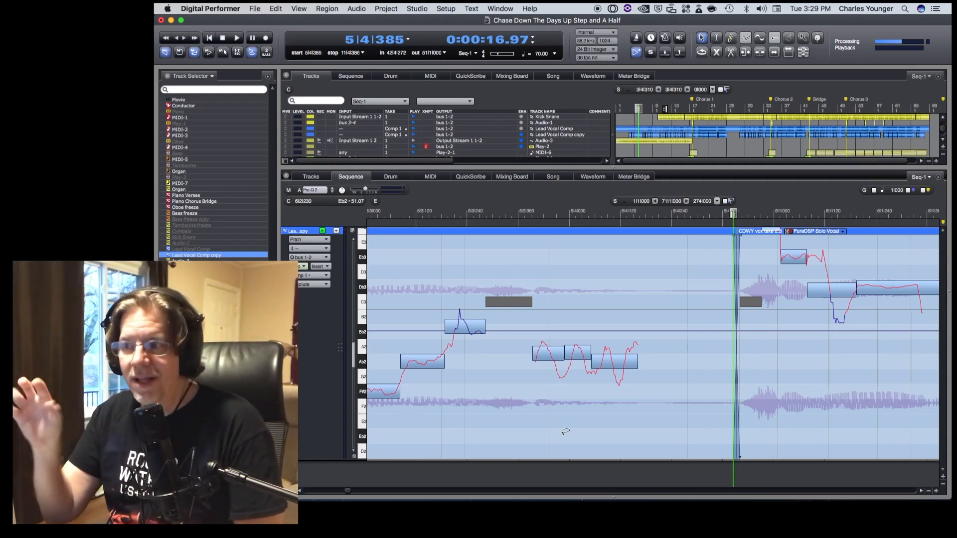
{"action": "key", "text": "space"}
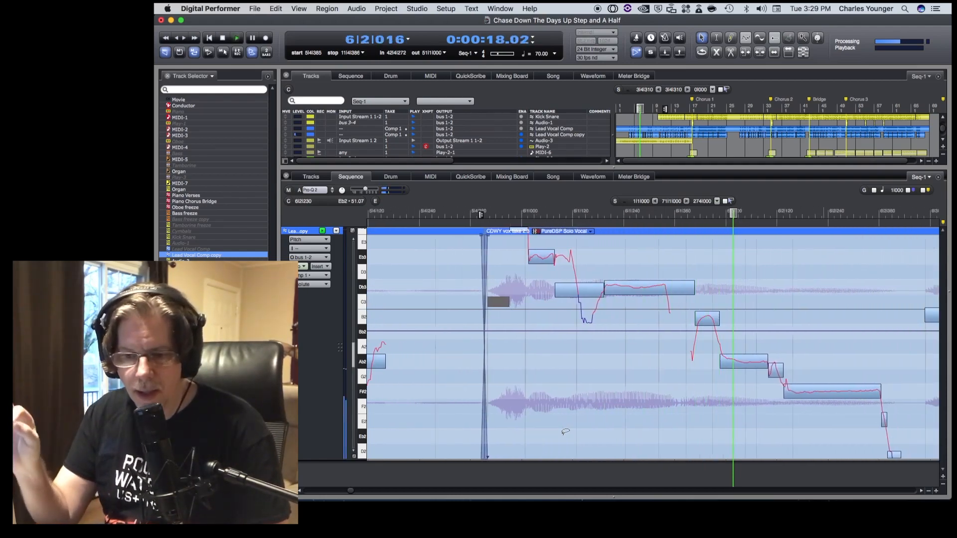
{"action": "key", "text": "space"}
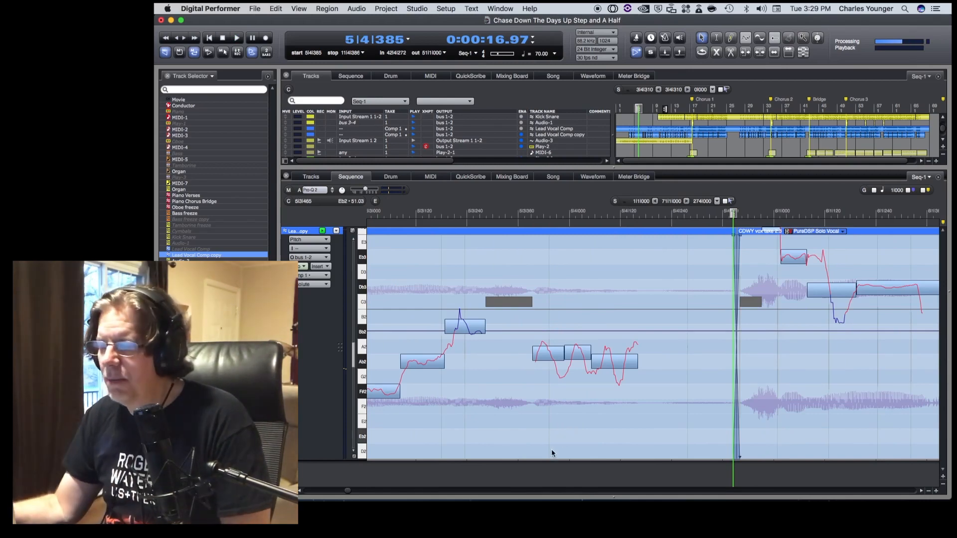
Start the arched note near 6|3|000 where its pitch curve begins, raise it to D3, and play the phrase back.
{"action": "left_click_drag", "start_coordinate": [348, 493], "coordinate": [355, 494]}
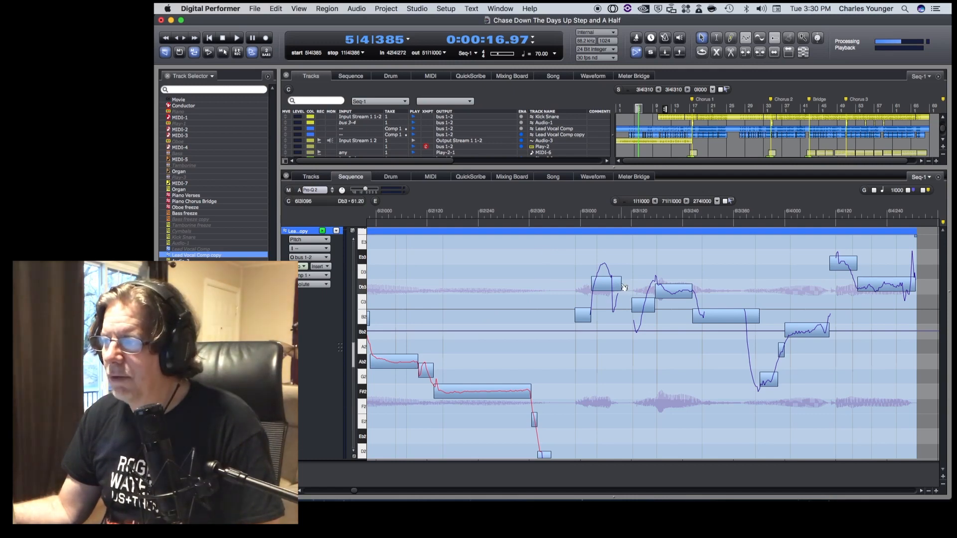
{"action": "mouse_move", "coordinate": [591, 310]}
{"action": "left_mouse_down"}
{"action": "mouse_move", "coordinate": [620, 306]}
{"action": "mouse_move", "coordinate": [608, 308]}
{"action": "left_mouse_up"}
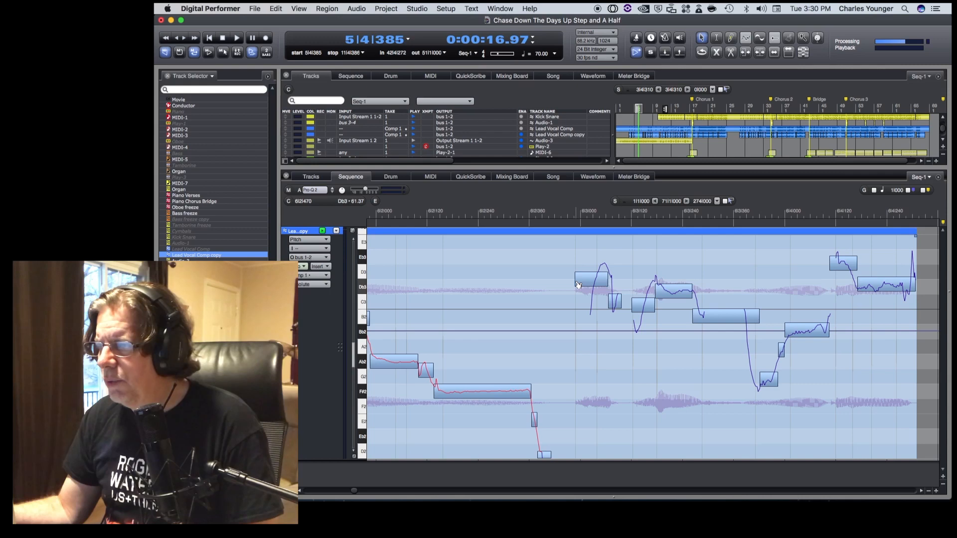
{"action": "left_click_drag", "start_coordinate": [609, 298], "coordinate": [588, 295]}
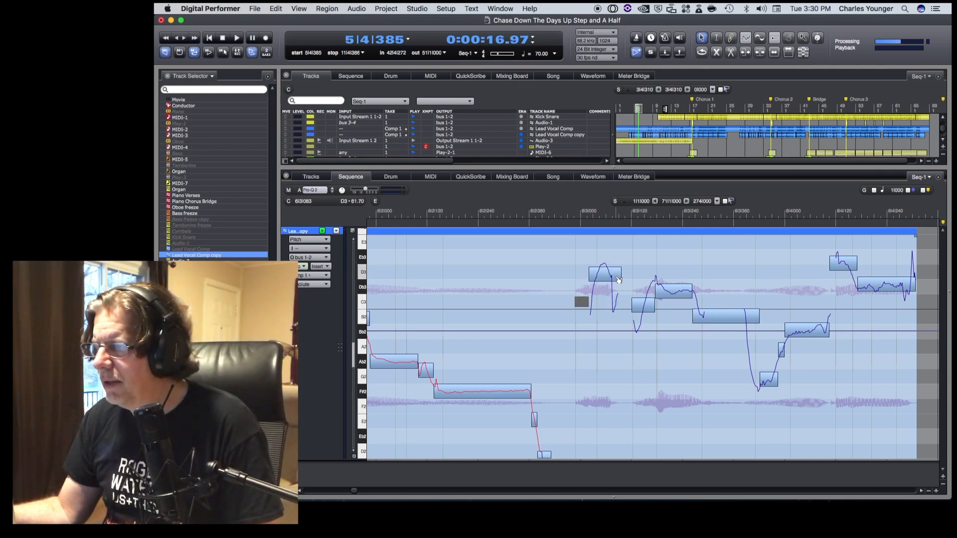
{"action": "key", "text": "space"}
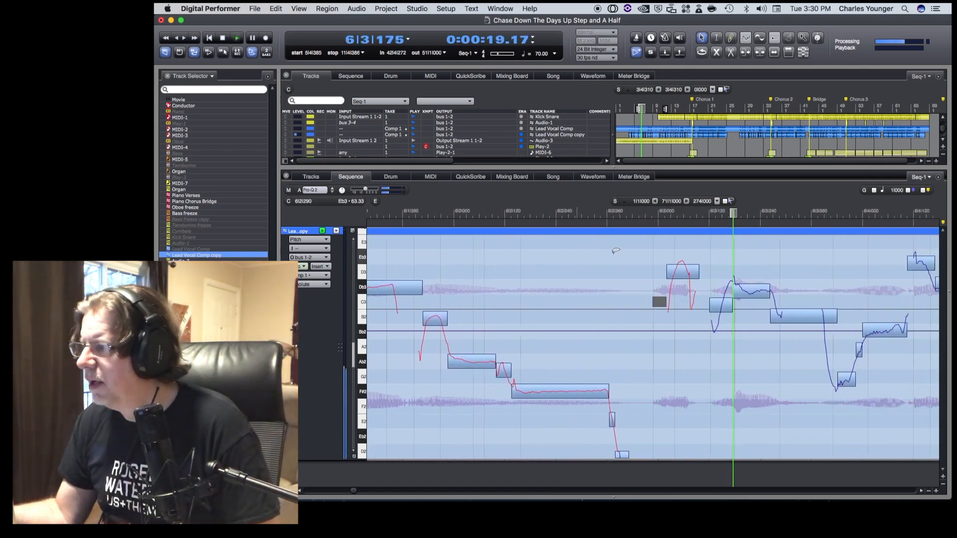
{"action": "key", "text": "space"}
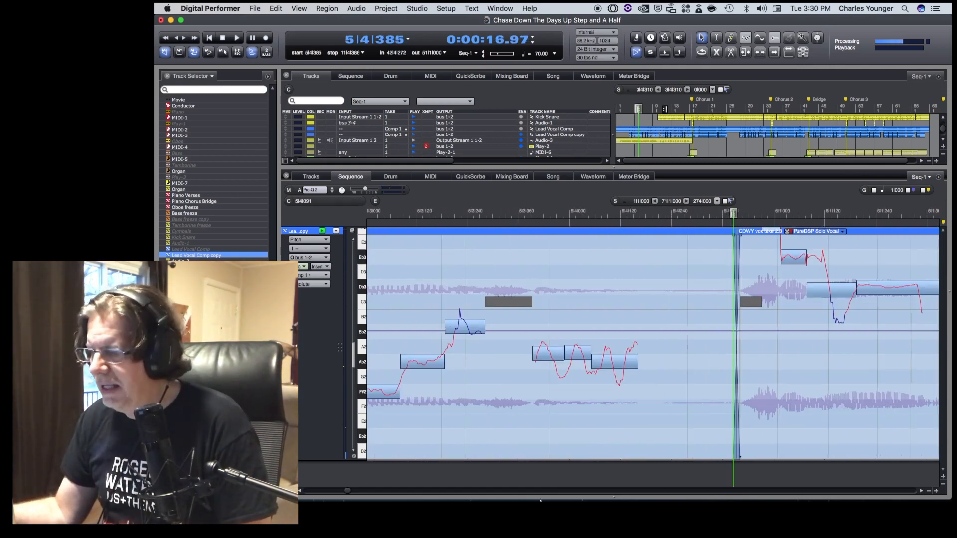
Isolate the peak of the arched note near 6|3|000 from its rise and fall, centre it on Eb3, and play back.
{"action": "left_click_drag", "start_coordinate": [349, 492], "coordinate": [354, 492]}
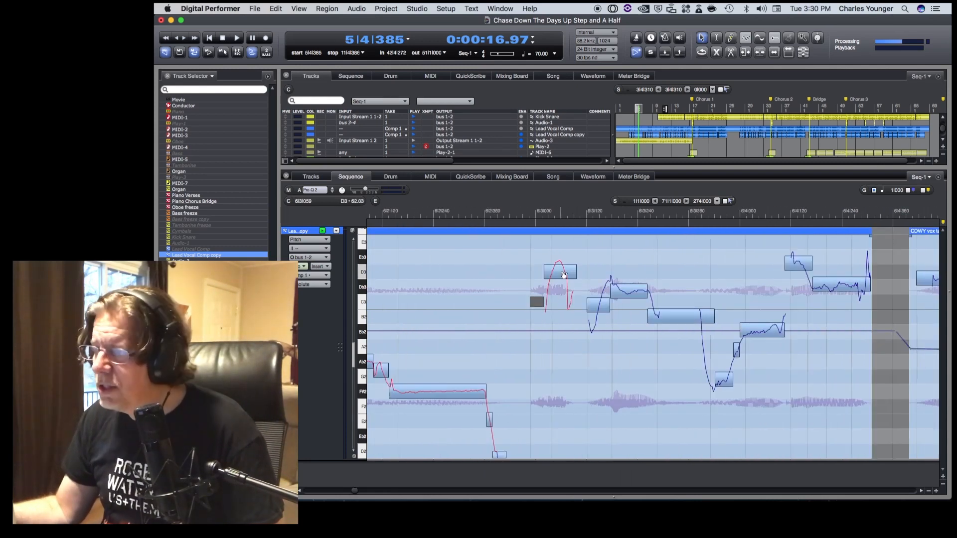
{"action": "left_click_drag", "start_coordinate": [564, 273], "coordinate": [564, 268]}
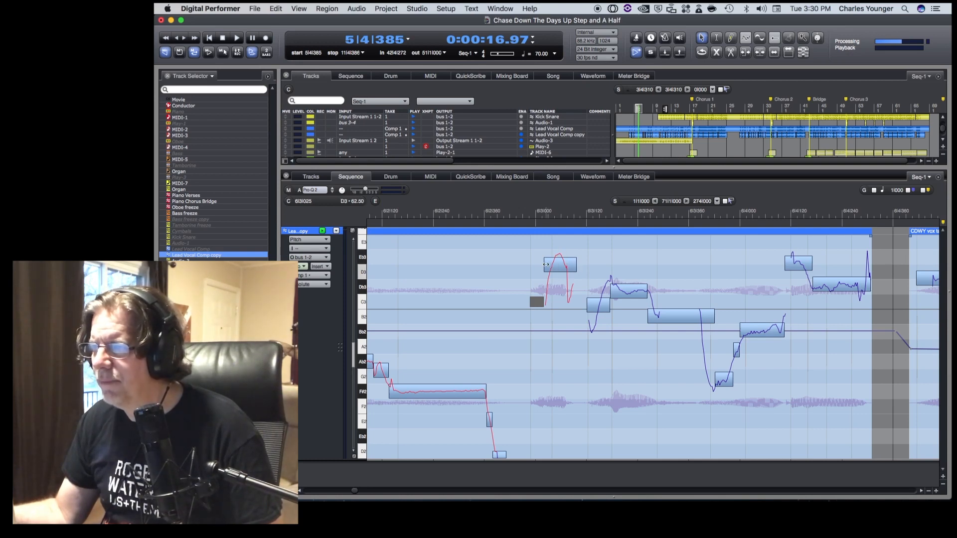
{"action": "left_click", "coordinate": [728, 53]}
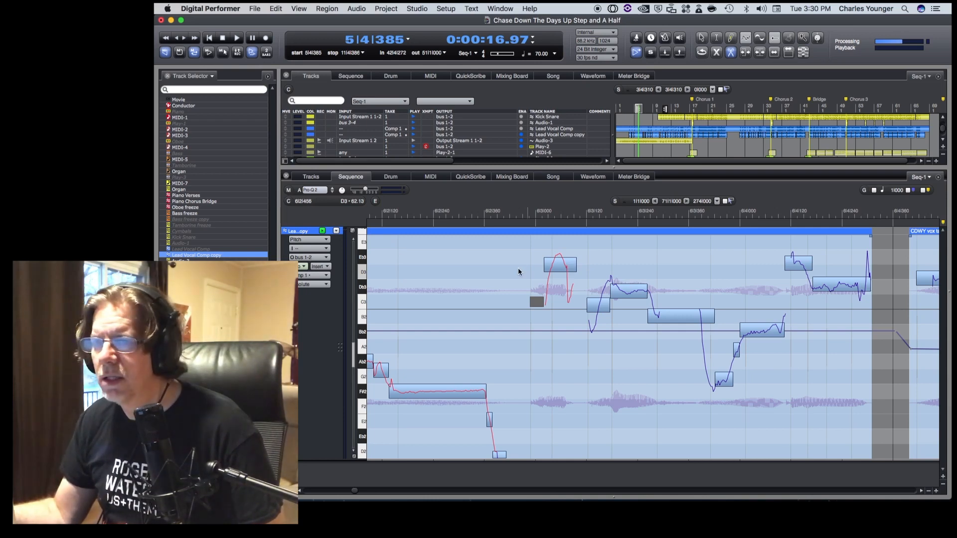
{"action": "left_click", "coordinate": [731, 52]}
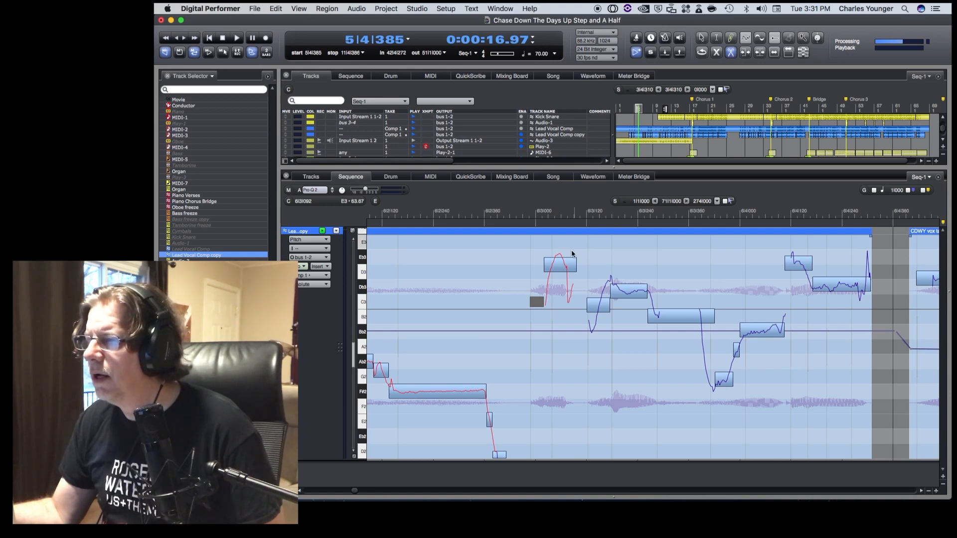
{"action": "left_click", "coordinate": [562, 270]}
{"action": "left_click", "coordinate": [701, 38]}
{"action": "left_click_drag", "start_coordinate": [562, 286], "coordinate": [550, 261]}
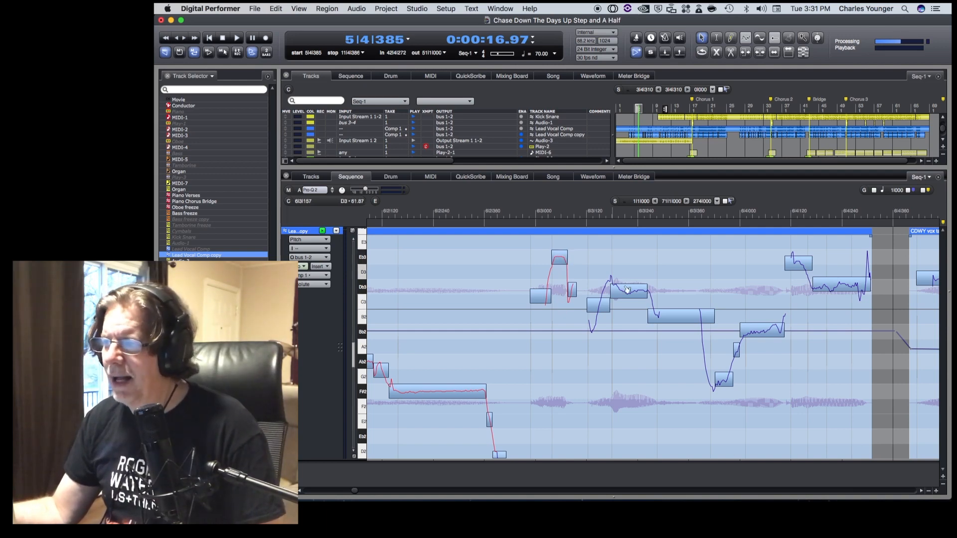
{"action": "key", "text": "space"}
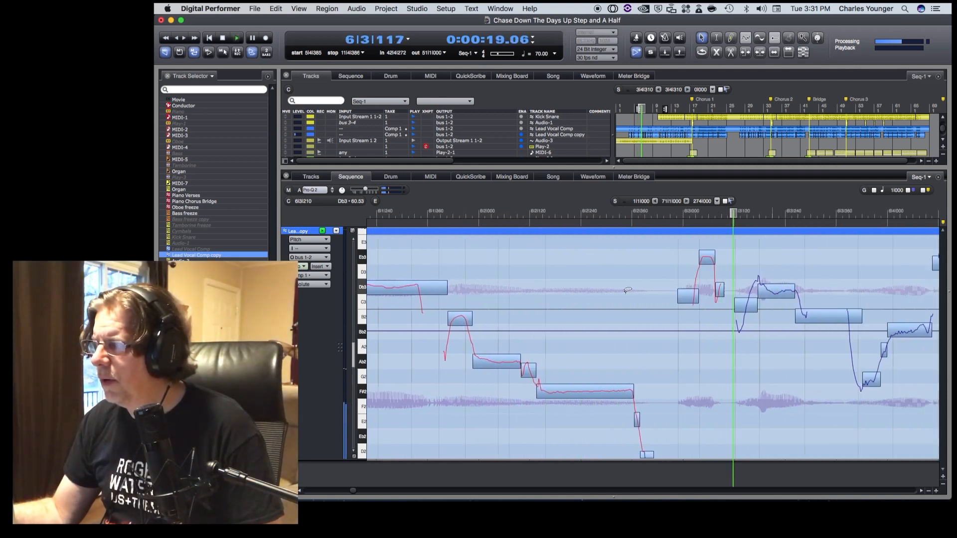
{"action": "key", "text": "space"}
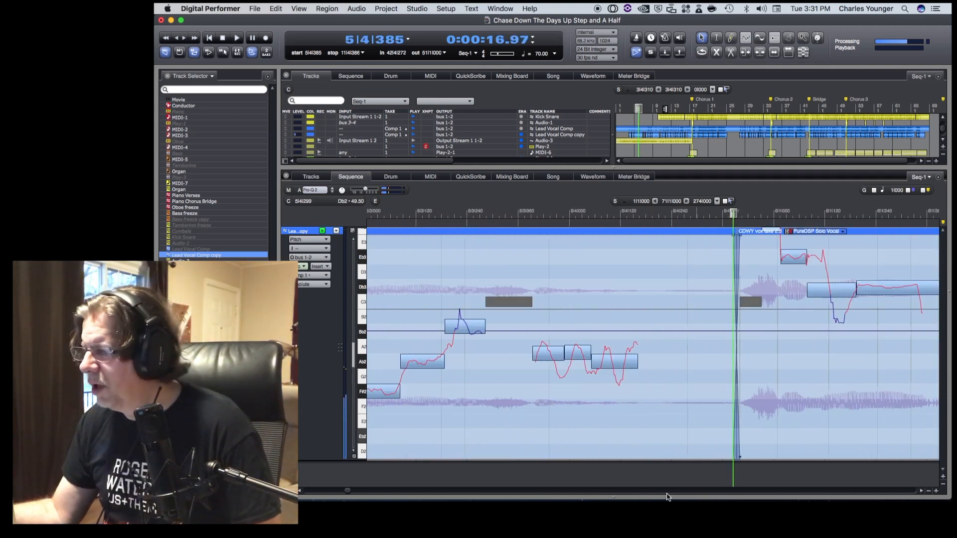
Fit the Db3 note just after 6|3|120 to its pitch curve, flatten its variation, and play the phrase back from 6|2|158.
{"action": "left_click_drag", "start_coordinate": [348, 493], "coordinate": [355, 493]}
{"action": "left_click_drag", "start_coordinate": [566, 304], "coordinate": [558, 305]}
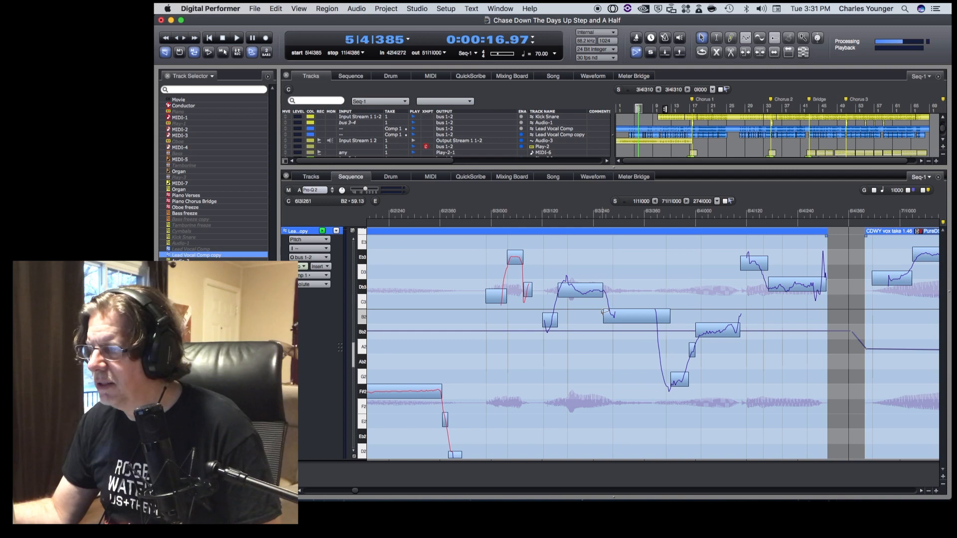
{"action": "left_click_drag", "start_coordinate": [604, 316], "coordinate": [609, 316]}
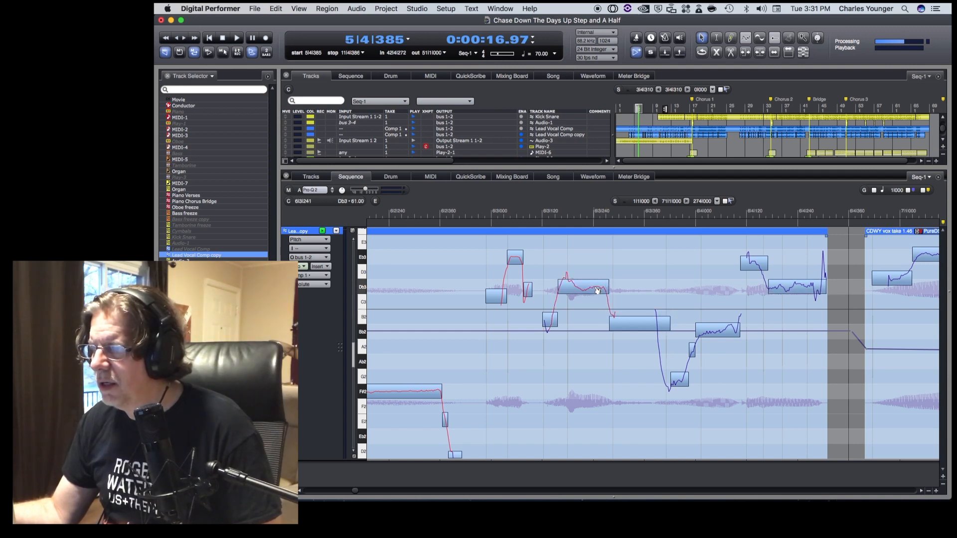
{"action": "left_click_drag", "start_coordinate": [558, 288], "coordinate": [560, 288]}
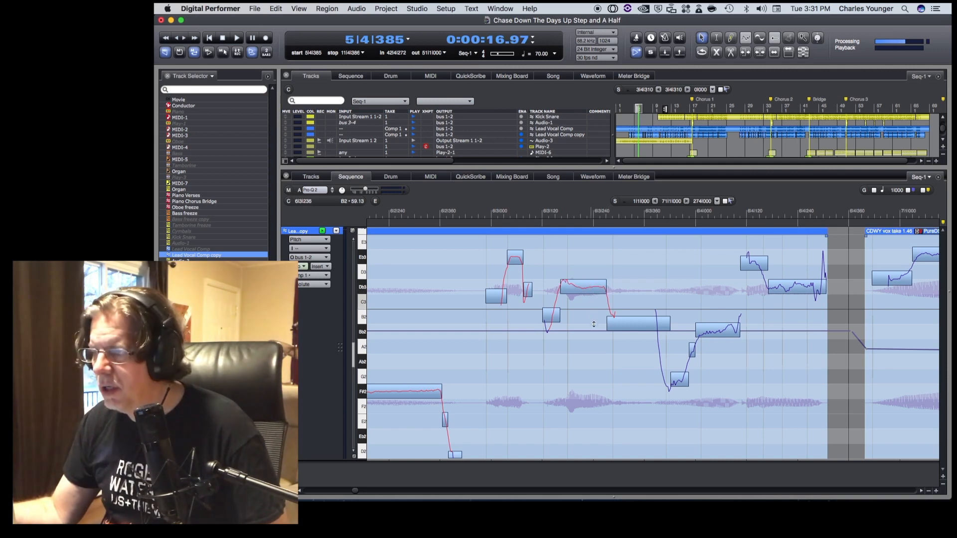
{"action": "key", "text": "space"}
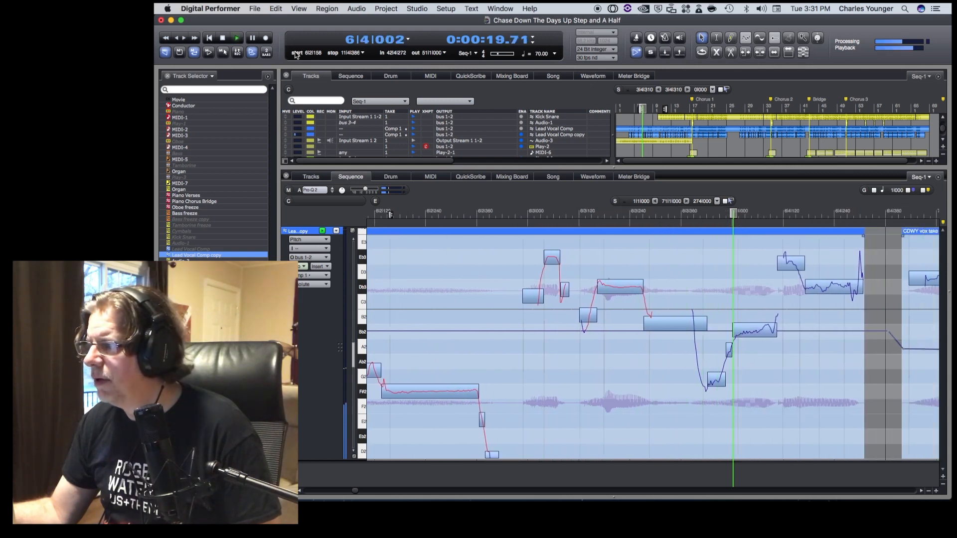
{"action": "key", "text": "space"}
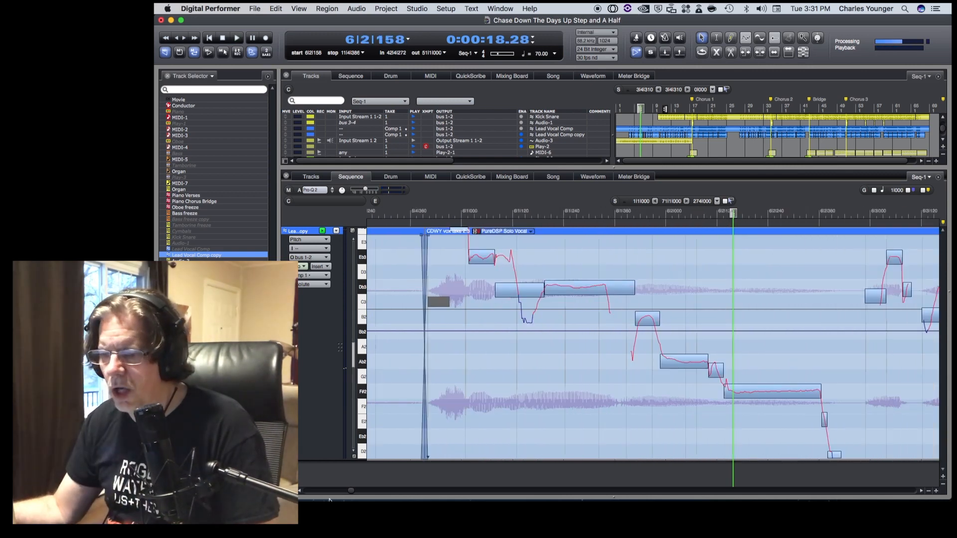
Start the Bb2 note near 6|4|000 slightly later, flatten its pitch curve, and play the phrase back from 6|2|158.
{"action": "left_click_drag", "start_coordinate": [352, 494], "coordinate": [357, 494]}
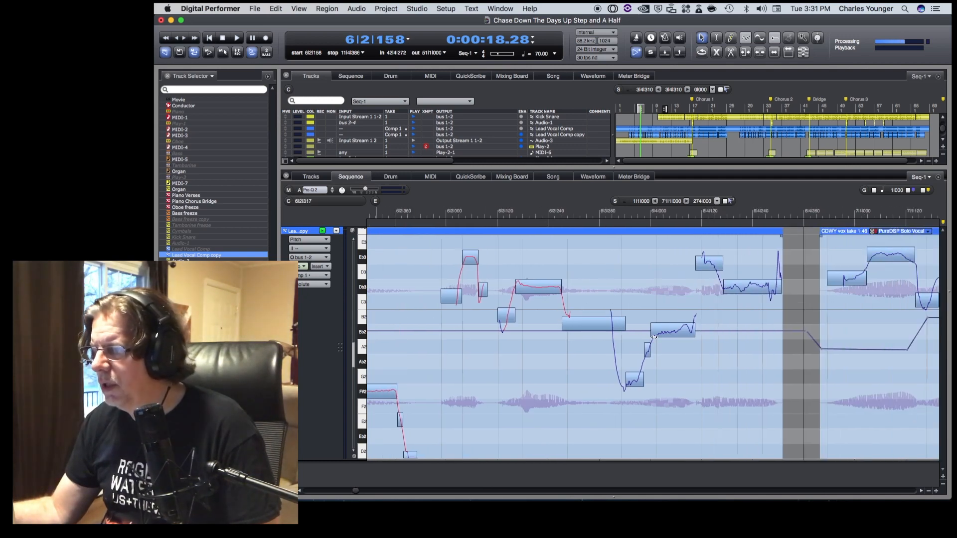
{"action": "key", "text": "space"}
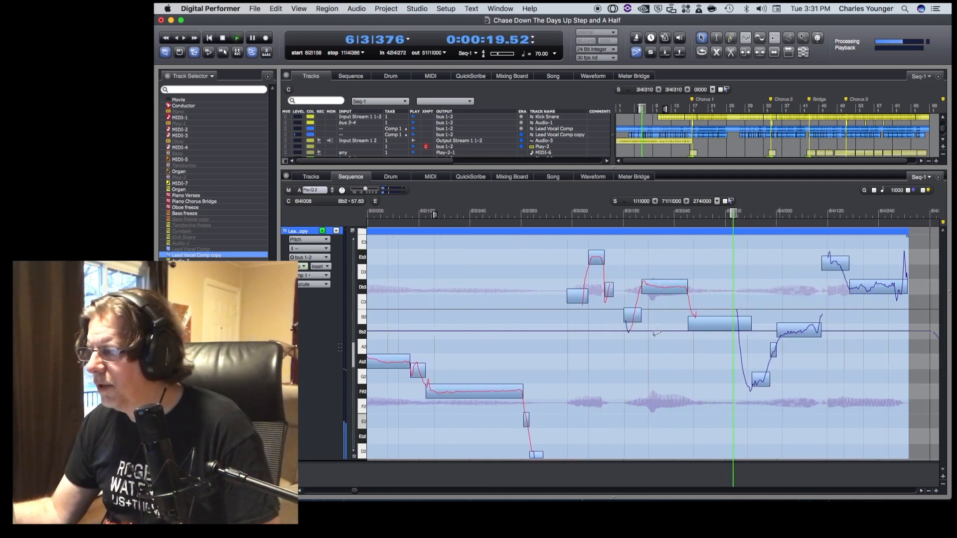
{"action": "key", "text": "space"}
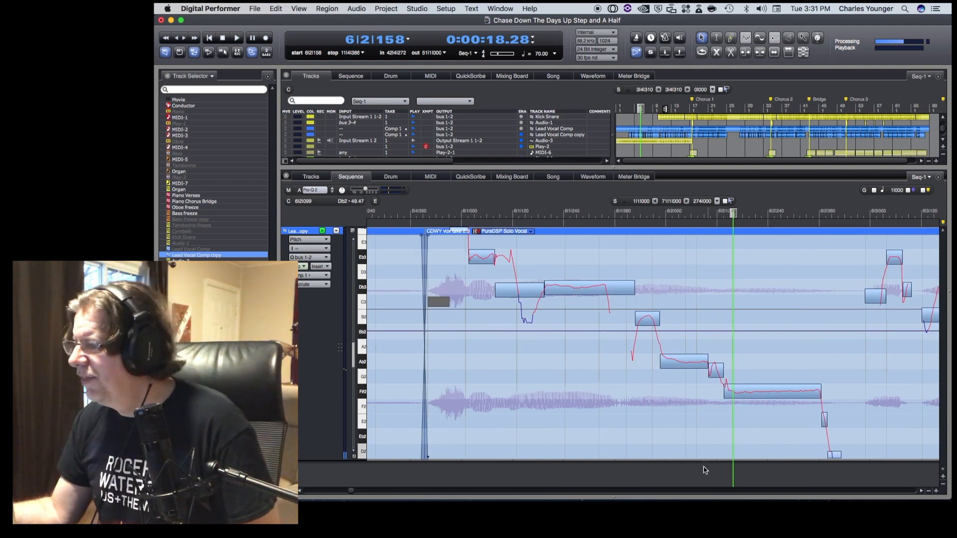
{"action": "scroll", "coordinate": [399, 309], "scroll_direction": "right", "scroll_amount": 15}
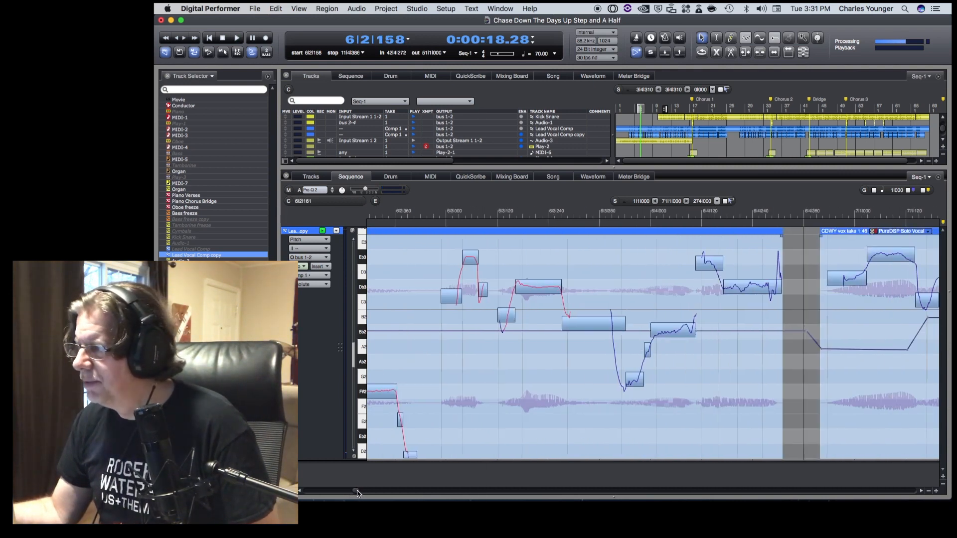
{"action": "left_click", "coordinate": [449, 335]}
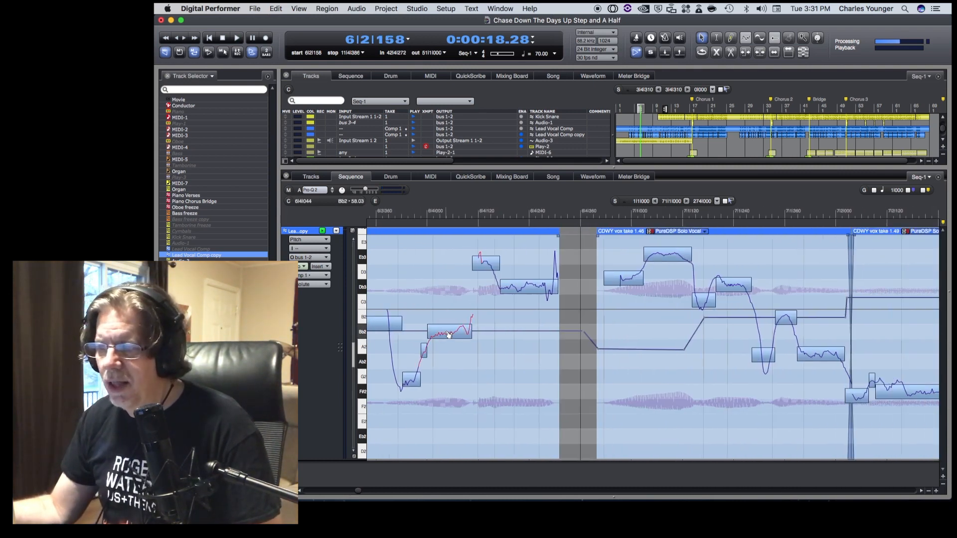
{"action": "left_click_drag", "start_coordinate": [428, 331], "coordinate": [449, 378]}
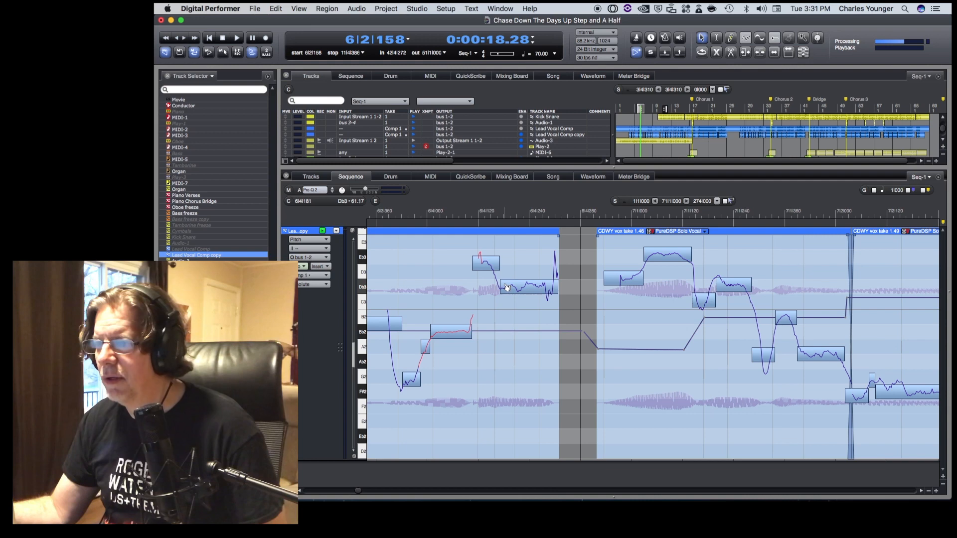
{"action": "key", "text": "space"}
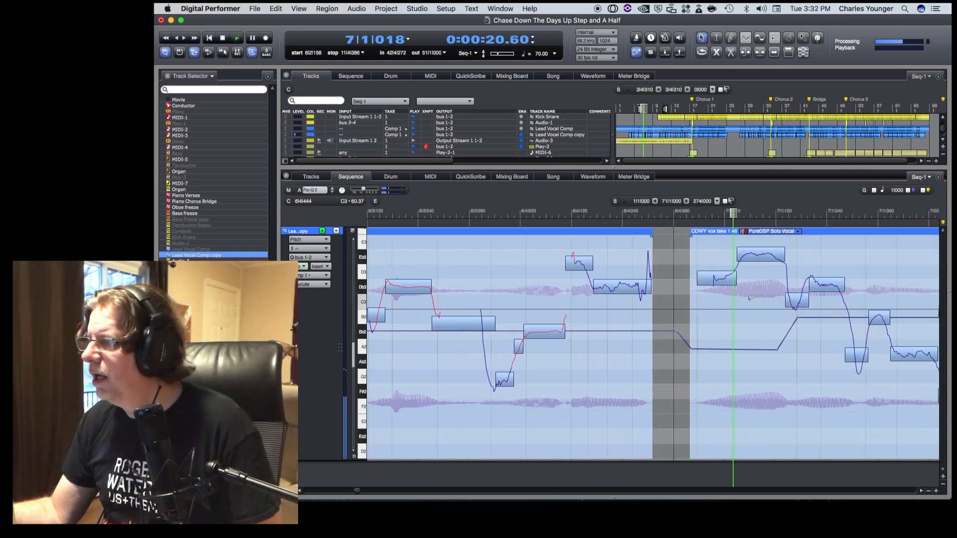
{"action": "key", "text": "space"}
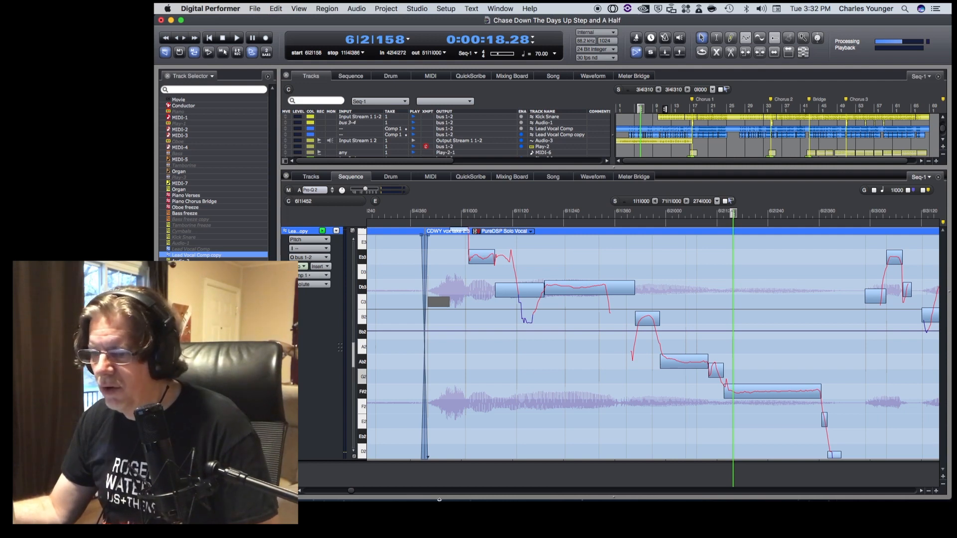
Shorten the end of the note near 6|4|120 and raise it to Eb3, flatten the following Db3 note, and play back twice.
{"action": "left_click_drag", "start_coordinate": [354, 492], "coordinate": [361, 493]}
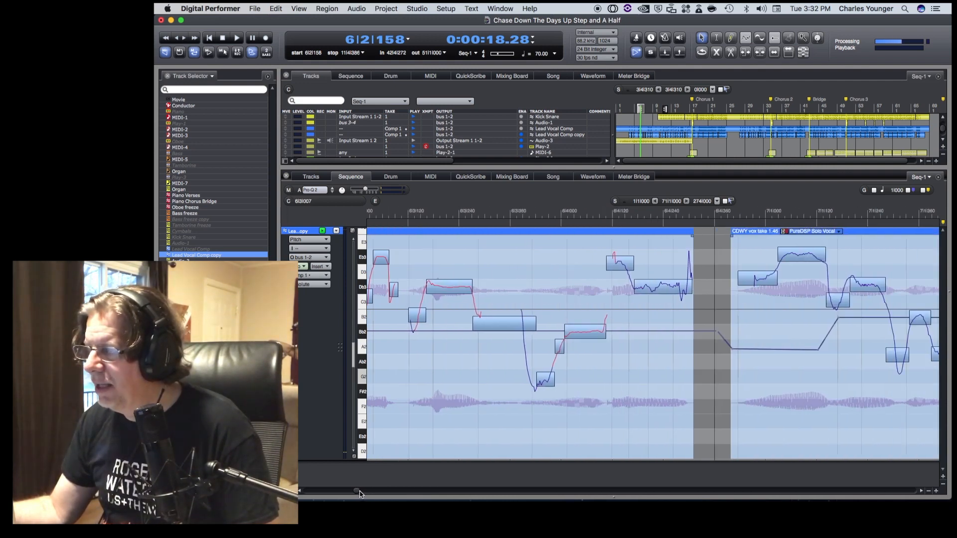
{"action": "left_click_drag", "start_coordinate": [633, 263], "coordinate": [630, 262]}
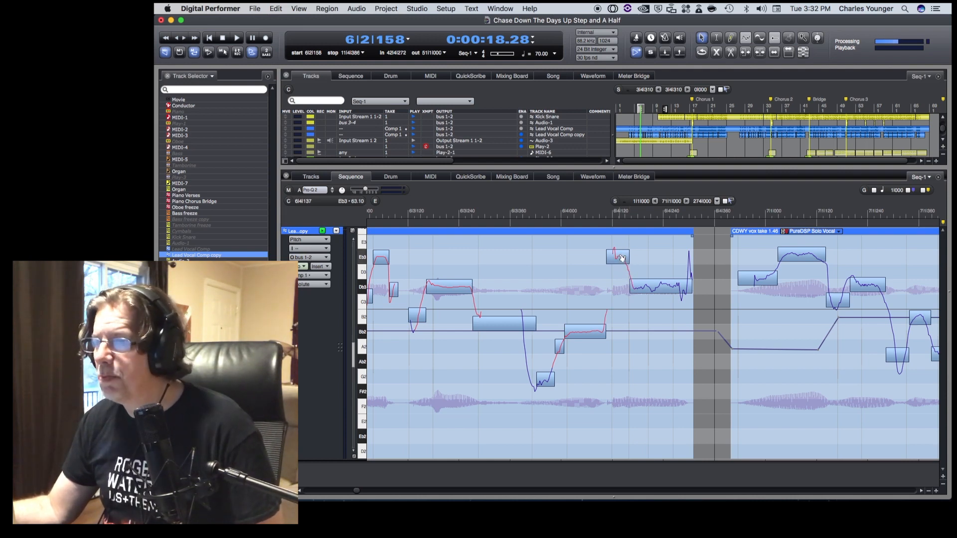
{"action": "double_click", "coordinate": [659, 290]}
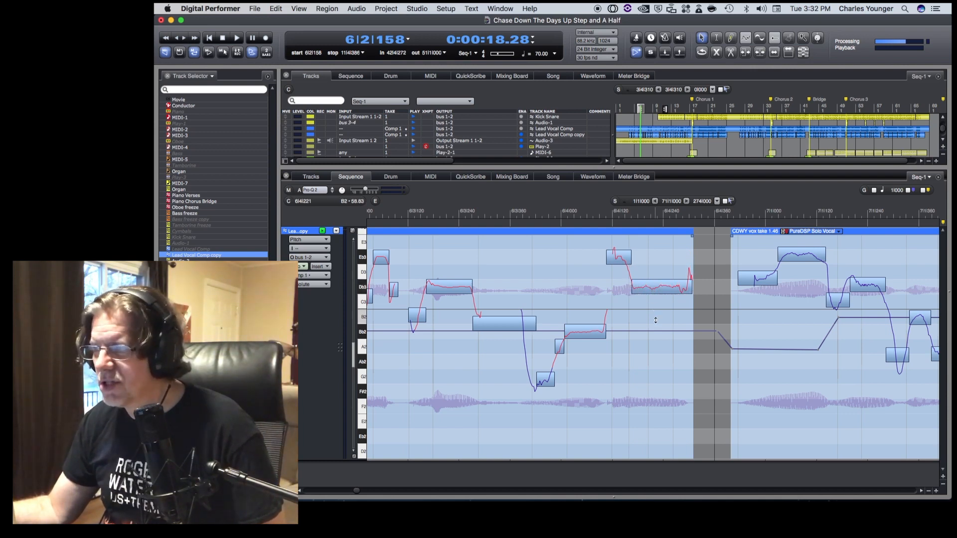
{"action": "key", "text": "space"}
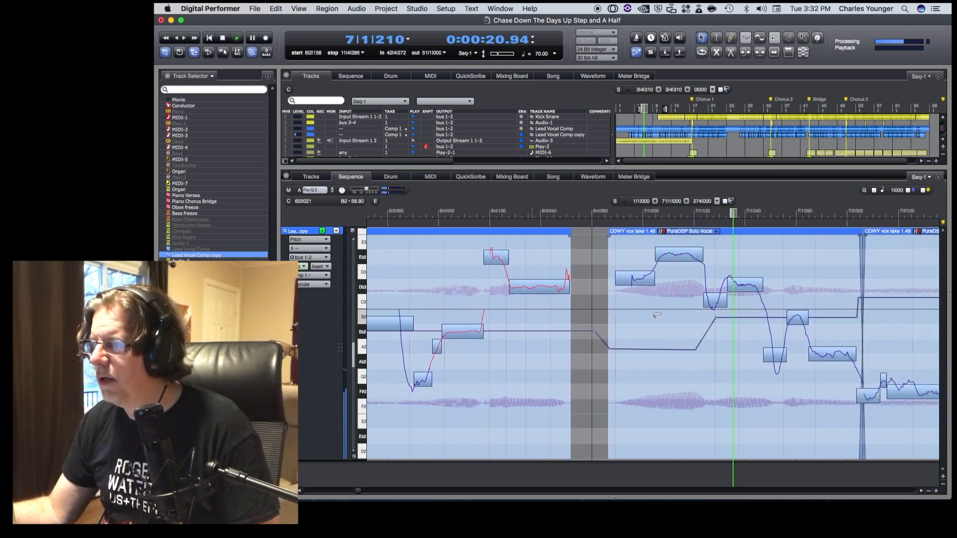
{"action": "key", "text": "space"}
{"action": "key", "text": "space"}
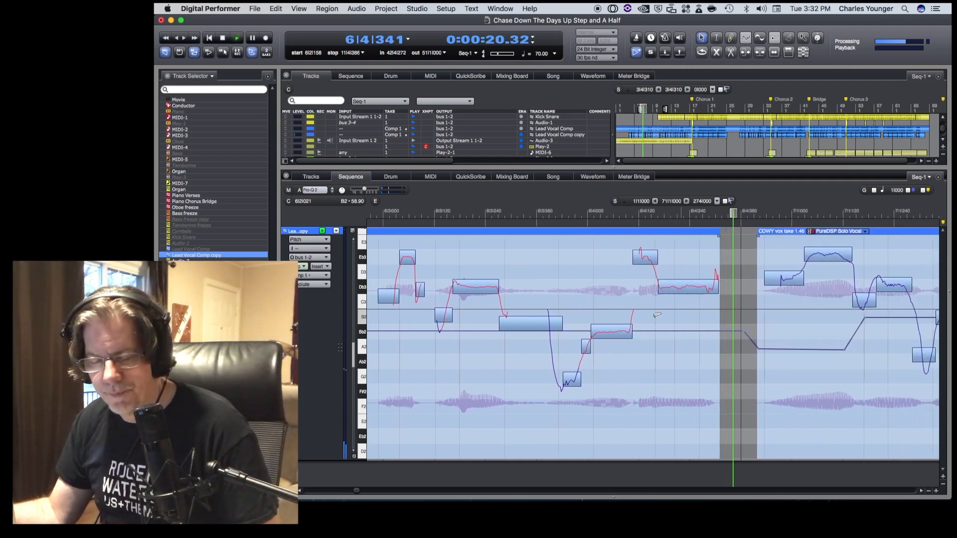
{"action": "key", "text": "space"}
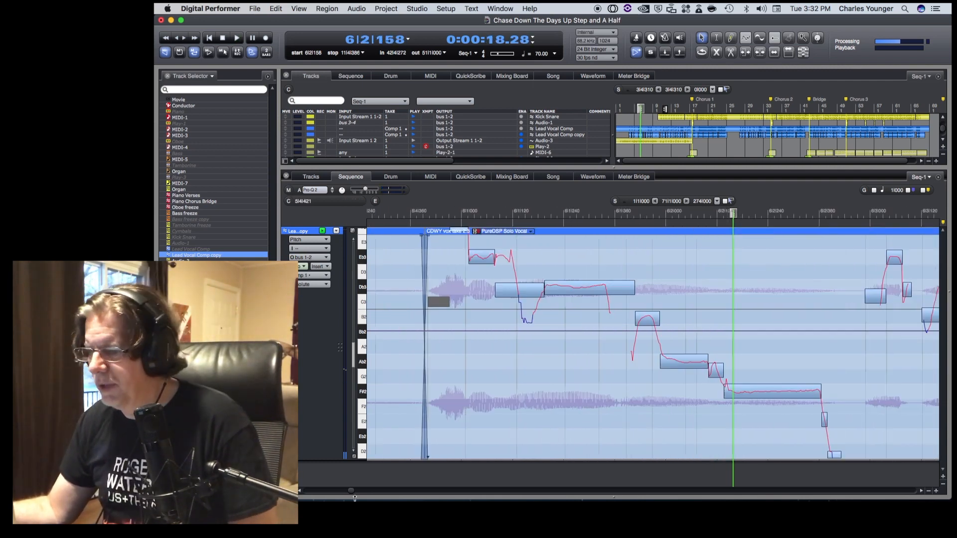
Restore the unflattened pitch curve of the Db3 note ending the phrase before 7|1|000, and play back.
{"action": "scroll", "coordinate": [760, 294], "scroll_direction": "right", "scroll_amount": 5}
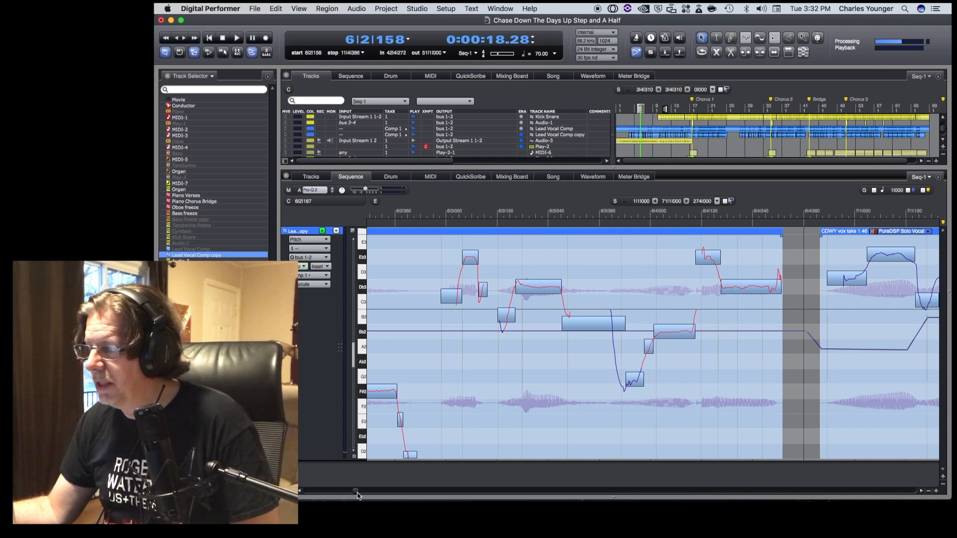
{"action": "left_click", "coordinate": [765, 287]}
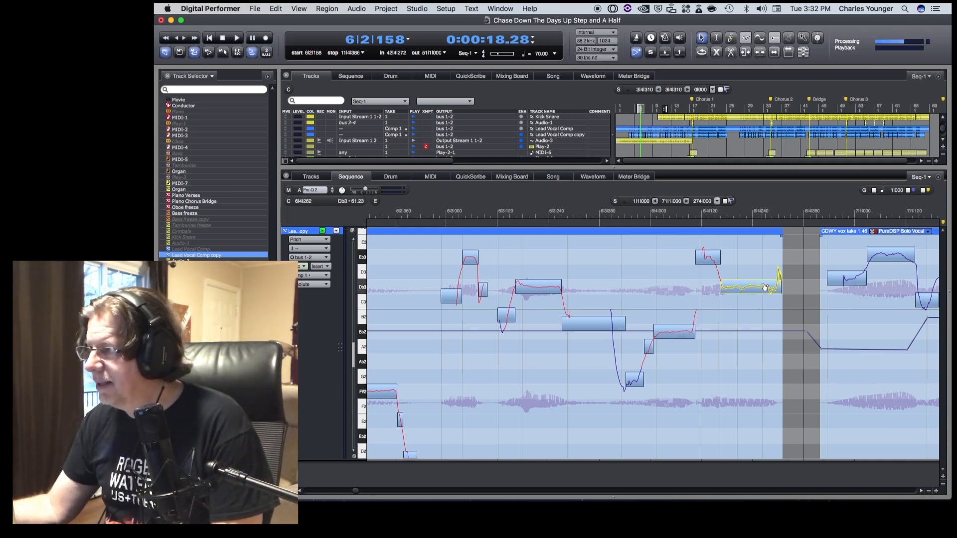
{"action": "left_click_drag", "start_coordinate": [765, 287], "coordinate": [765, 287]}
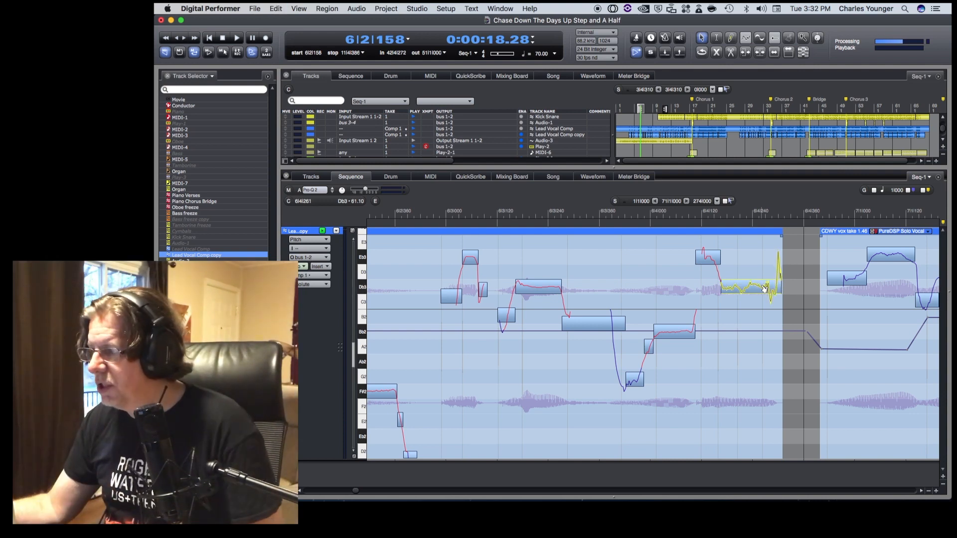
{"action": "key", "text": "space"}
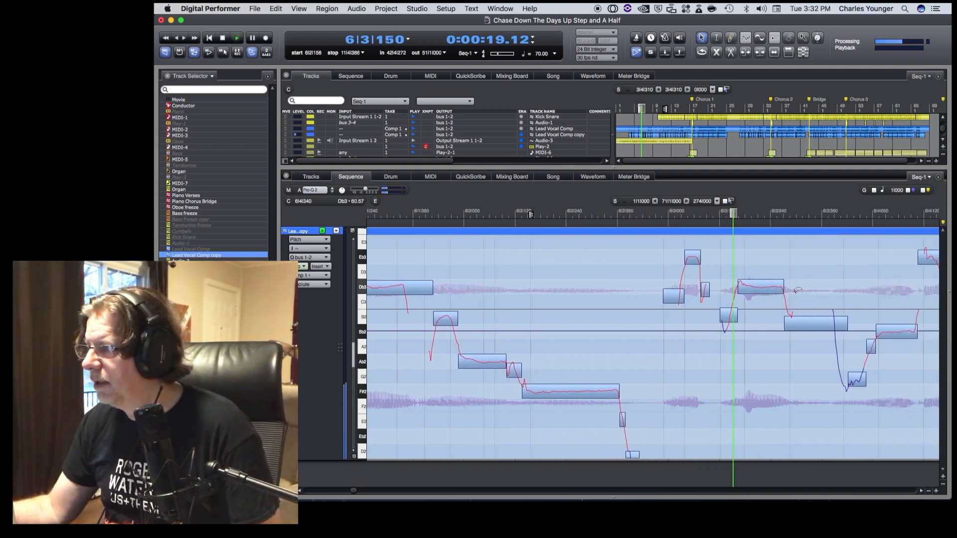
{"action": "key", "text": "space"}
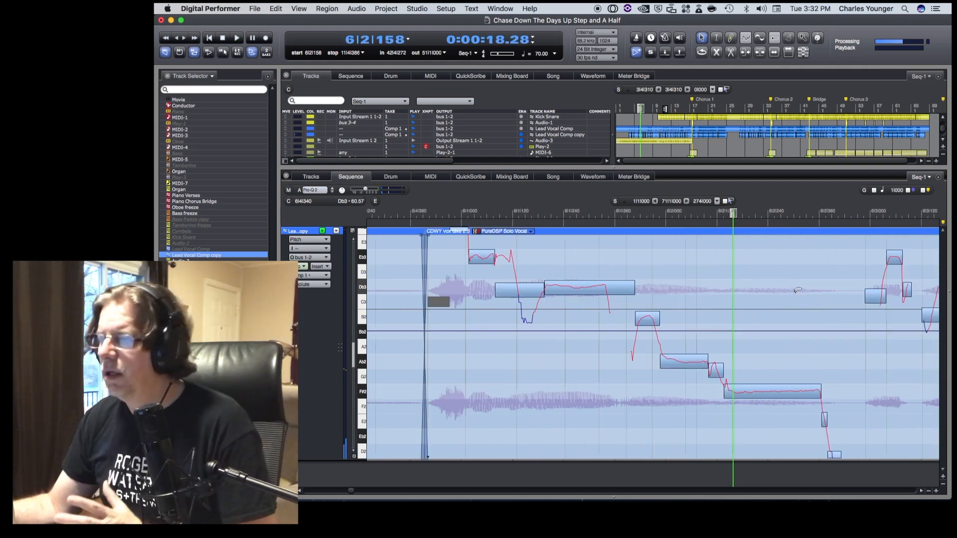
Try a slight flattening of the phrase-ending Db3 note's pitch curve and listen to it from 6|2|158.
{"action": "left_click_drag", "start_coordinate": [361, 497], "coordinate": [366, 498]}
{"action": "left_click", "coordinate": [672, 289]}
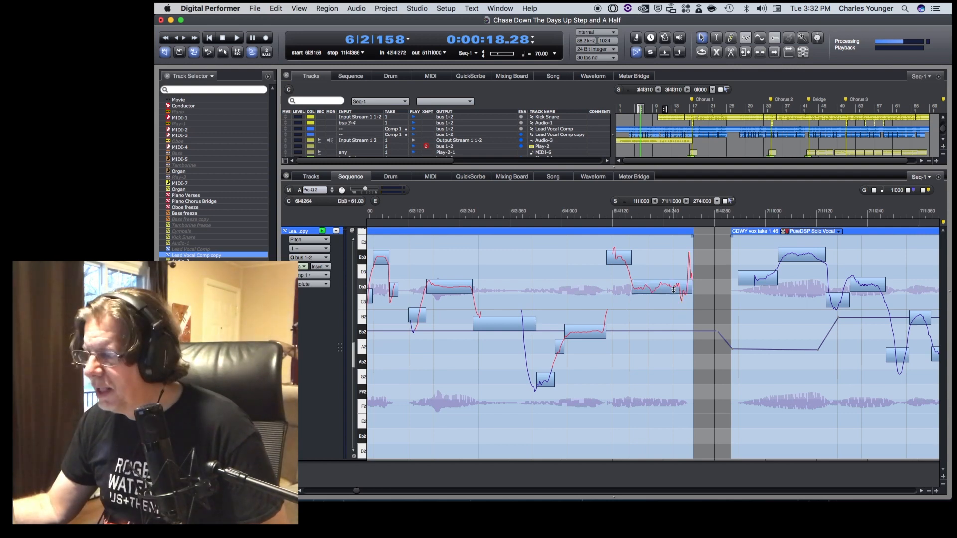
{"action": "key", "text": "space"}
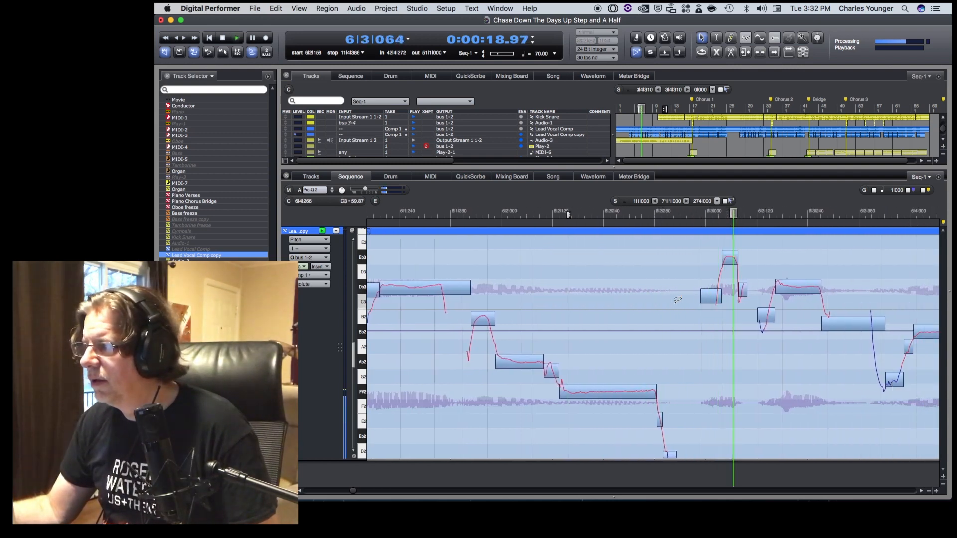
{"action": "key", "text": "space"}
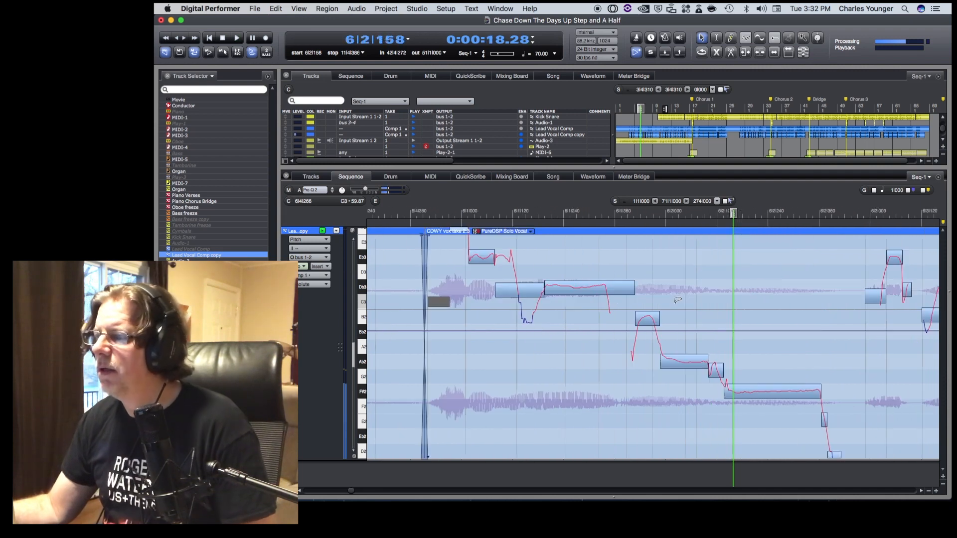
Return the phrase-ending Db3 note to its full natural pitch variation and replay the passage into bar 7.
{"action": "left_click_drag", "start_coordinate": [347, 493], "coordinate": [356, 493]}
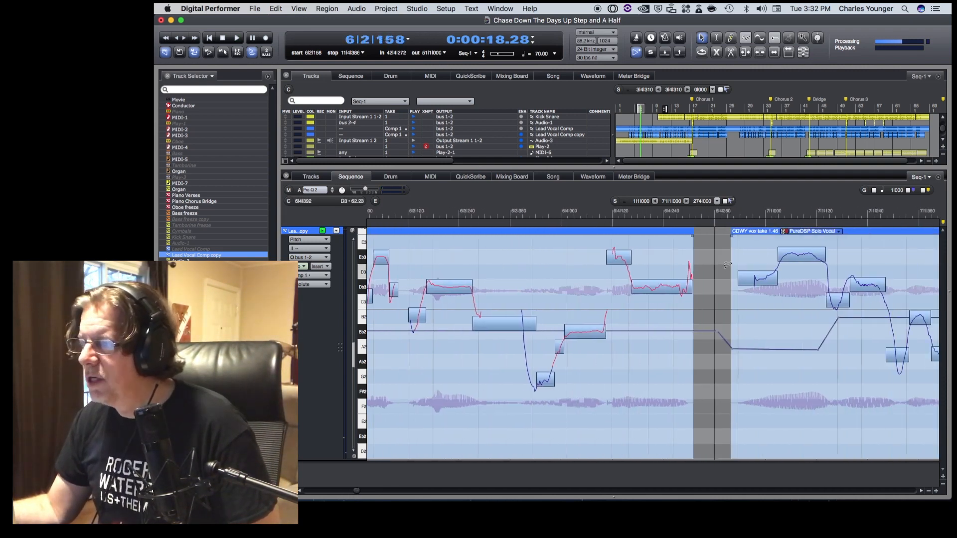
{"action": "left_click", "coordinate": [672, 288]}
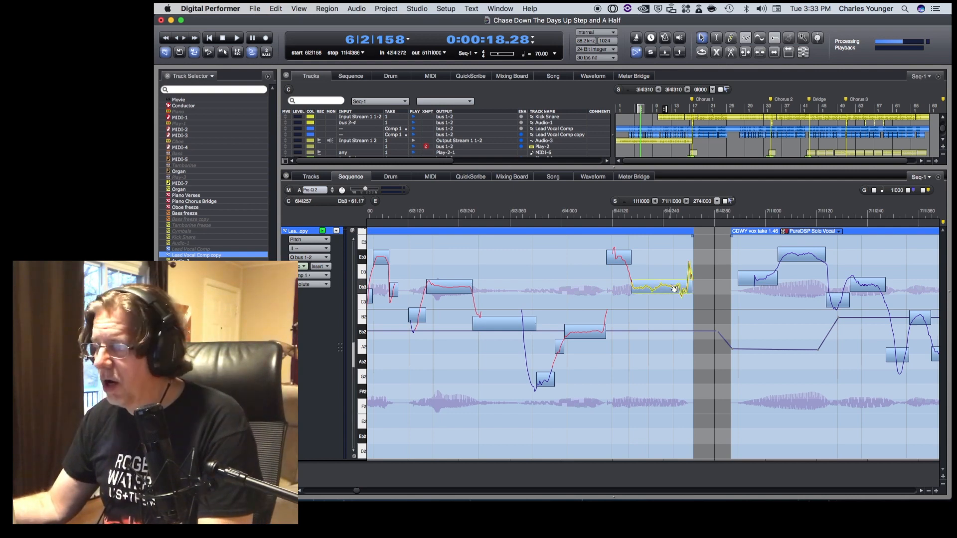
{"action": "left_click", "coordinate": [676, 293]}
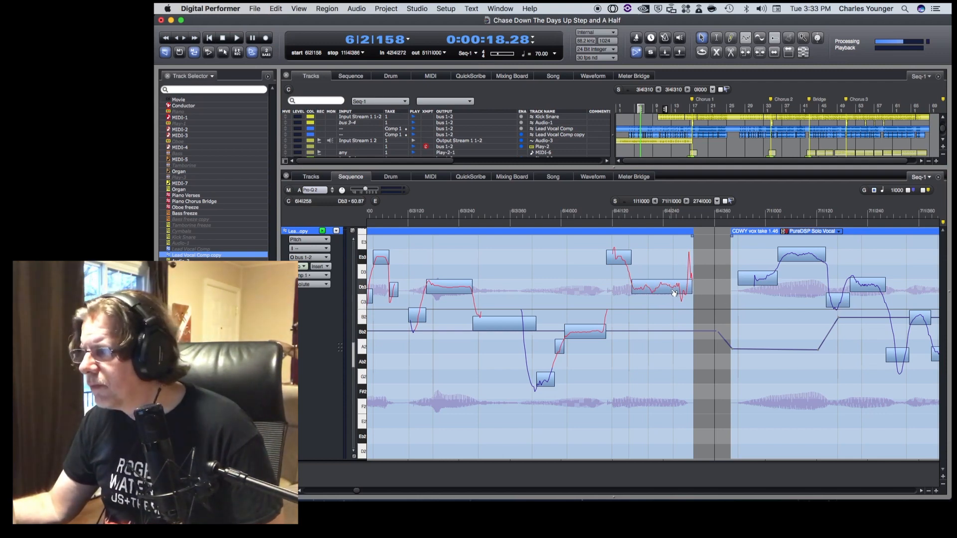
{"action": "key", "text": "space"}
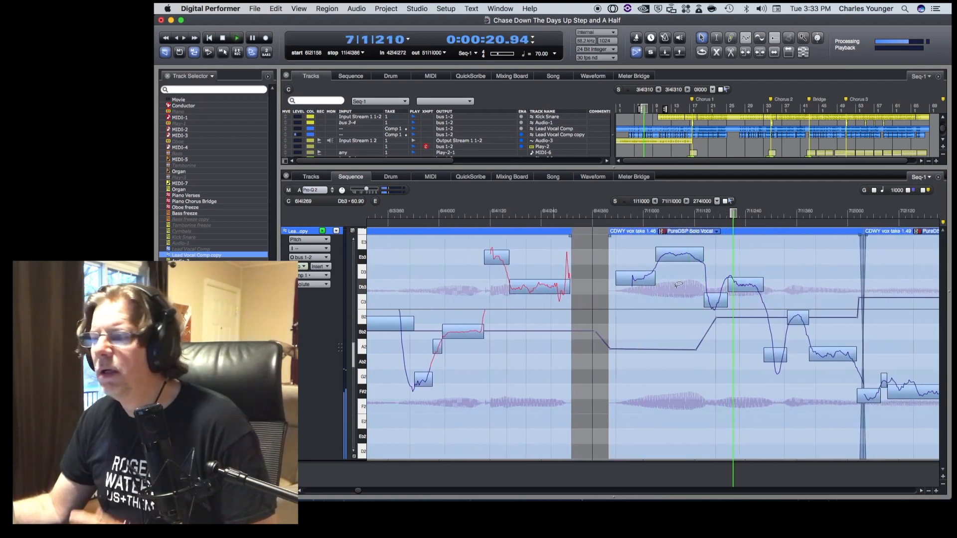
{"action": "key", "text": "space"}
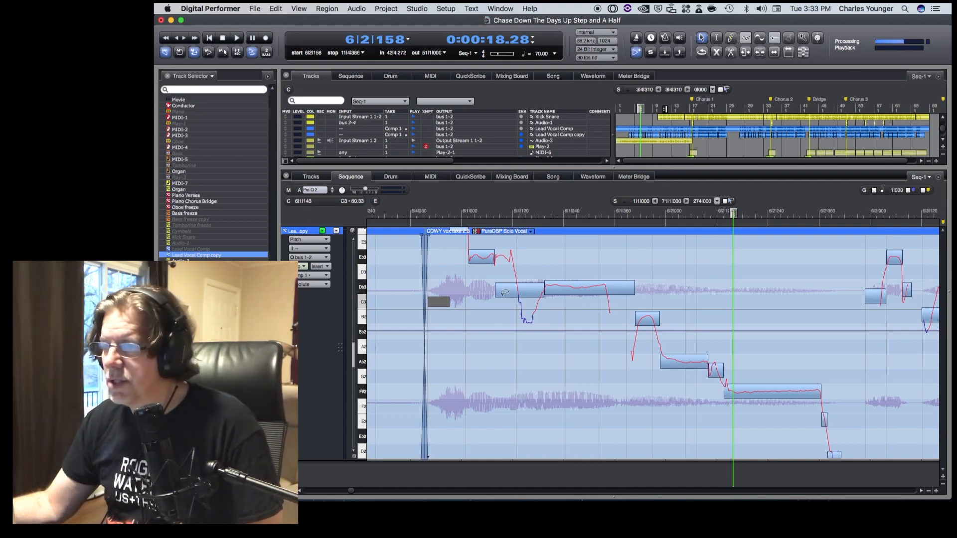
Compare the corrected notes with the original Lead Vocal Comp track, then replay the corrected copy from 6|2|158.
{"action": "left_click", "coordinate": [199, 249], "text": "shift"}
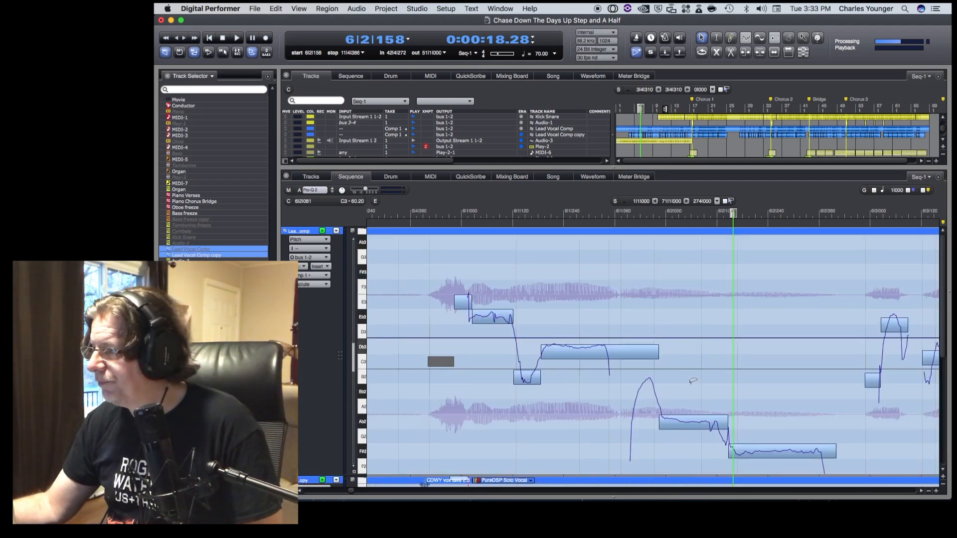
{"action": "left_click_drag", "start_coordinate": [355, 494], "coordinate": [359, 495]}
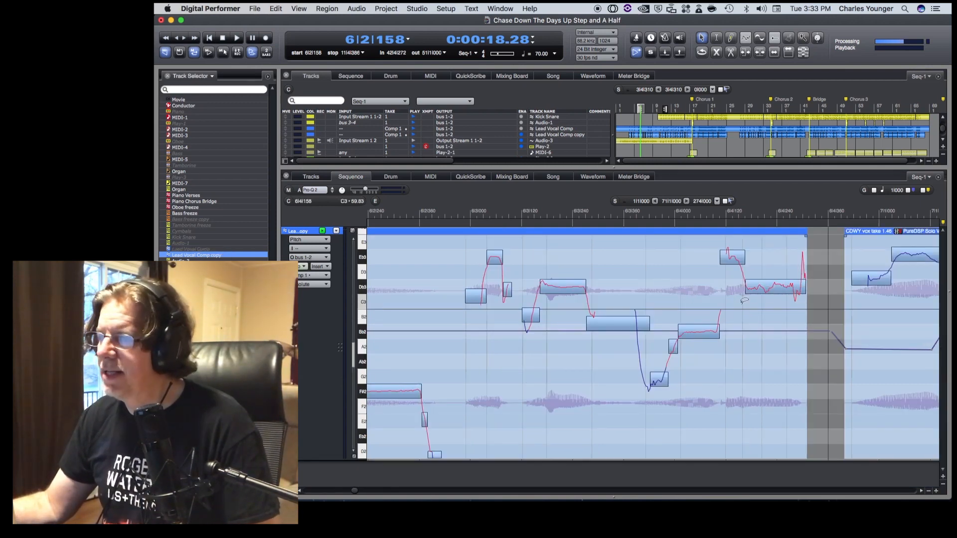
{"action": "key", "text": "space"}
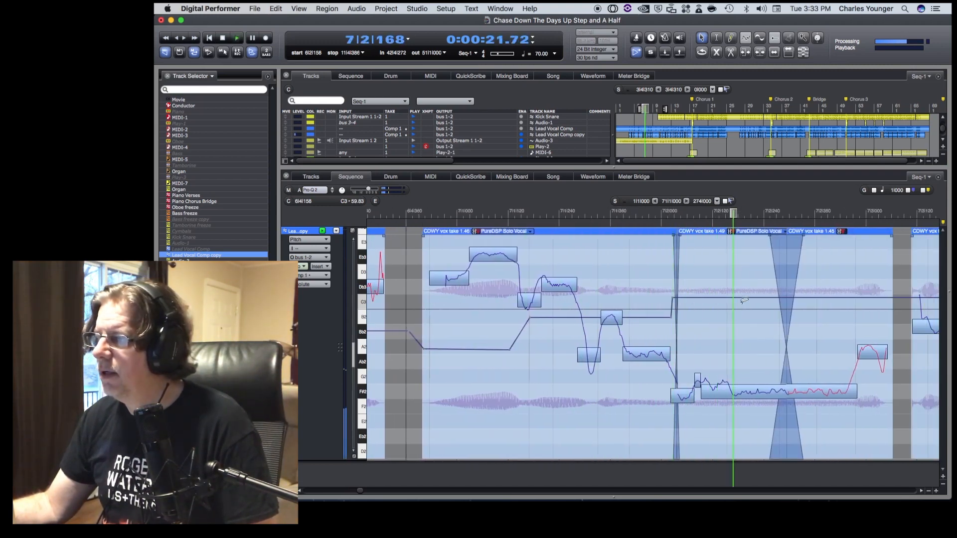
{"action": "key", "text": "space"}
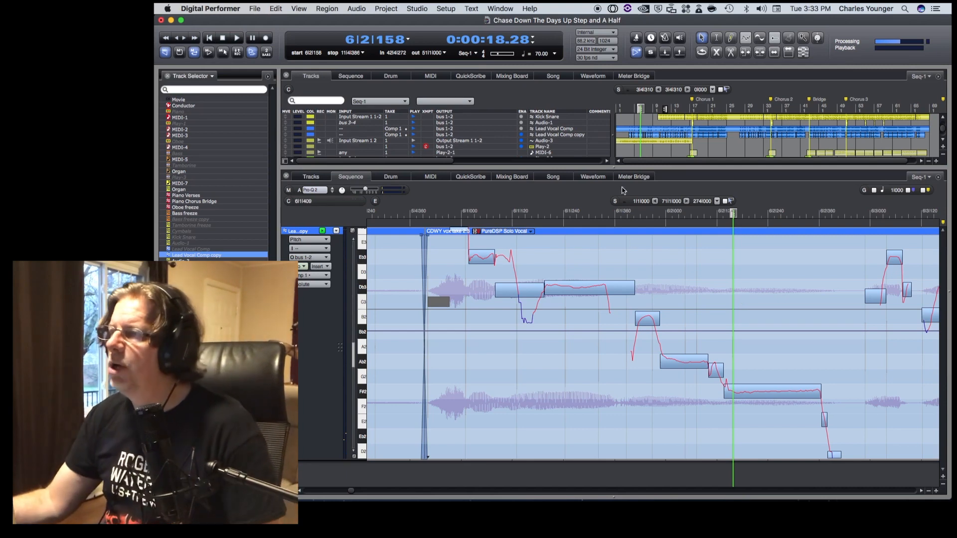
Cue playback to 3|3|182 and listen to the corrected vocal from there.
{"action": "left_click", "coordinate": [630, 107]}
{"action": "left_click_drag", "start_coordinate": [637, 109], "coordinate": [618, 108]}
{"action": "left_click", "coordinate": [627, 108]}
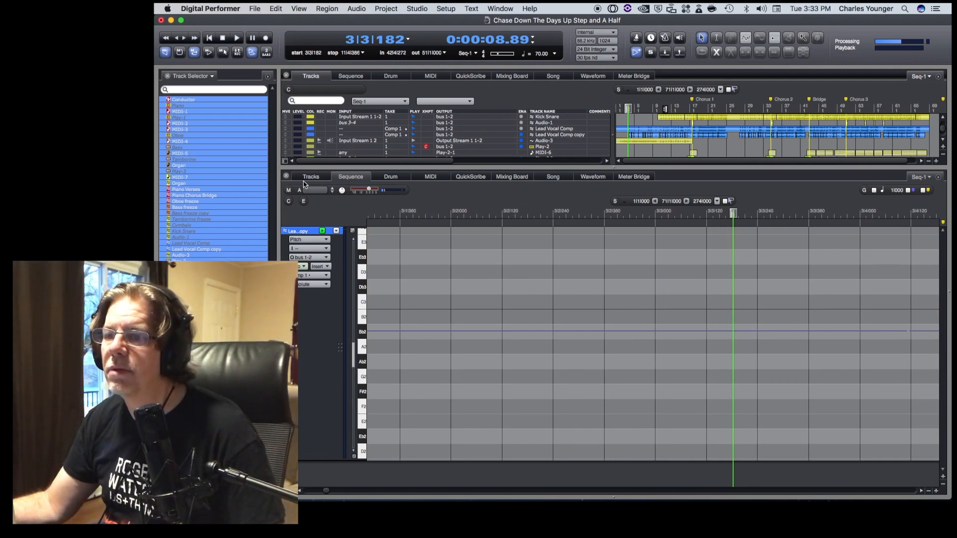
{"action": "key", "text": "space"}
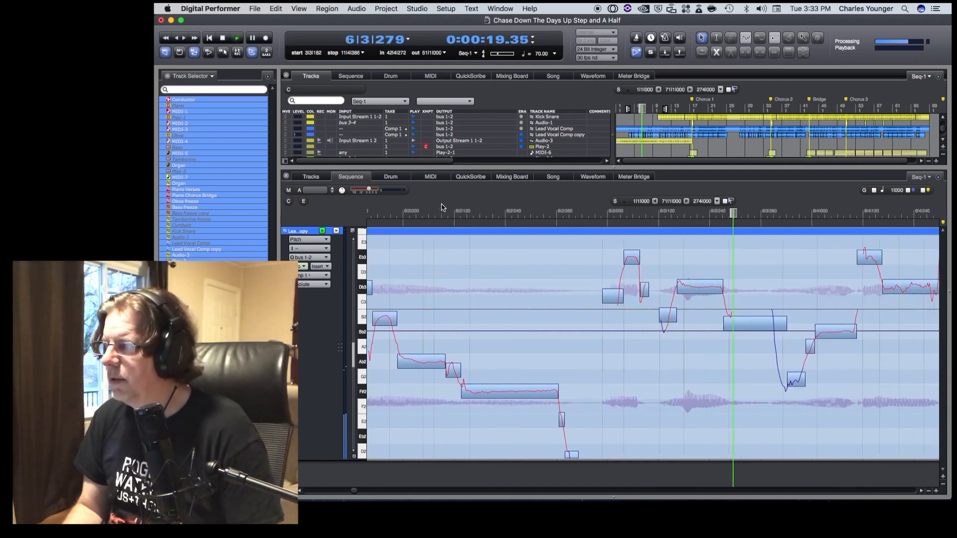
{"action": "key", "text": "space"}
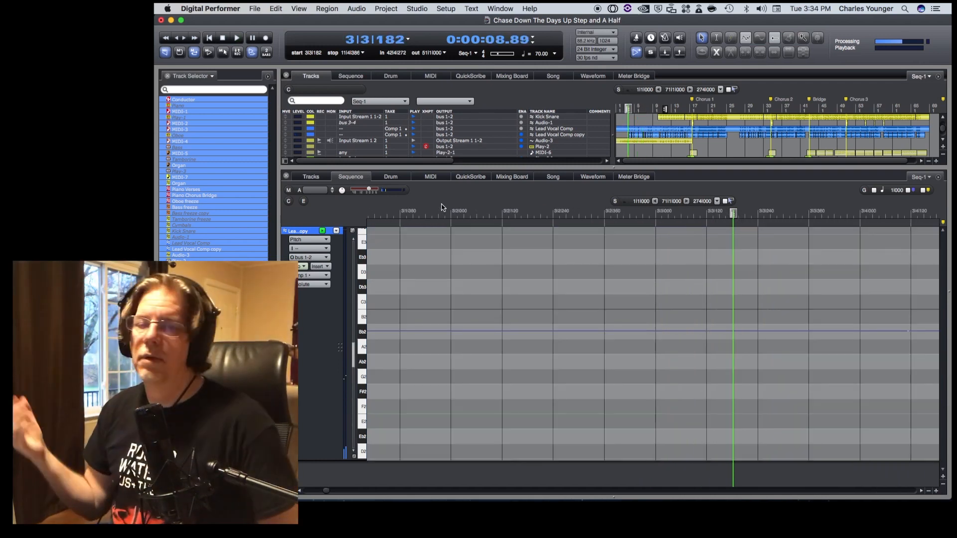